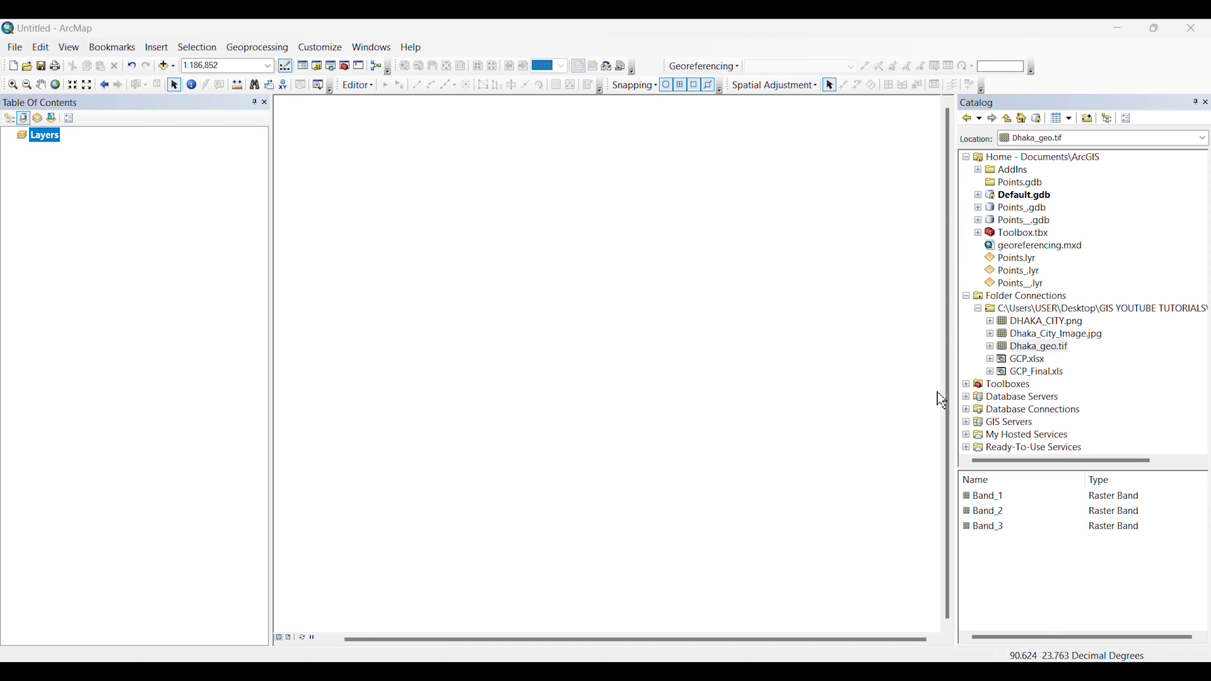
Step: Add Dhaka_geo.tif to the map, confirm its GCS_WGS_1984 coordinate system, and zoom into the legend
drag(1047, 348, 699, 345)
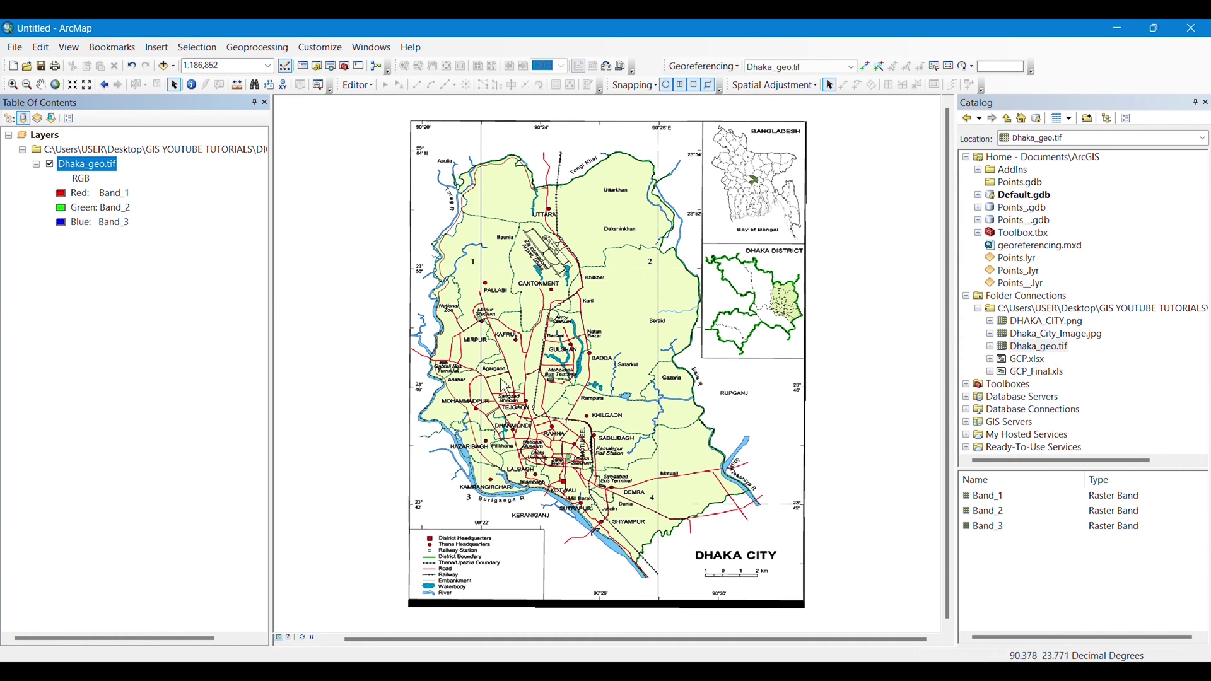
right_click(93, 177)
click(135, 382)
drag(743, 236, 751, 296)
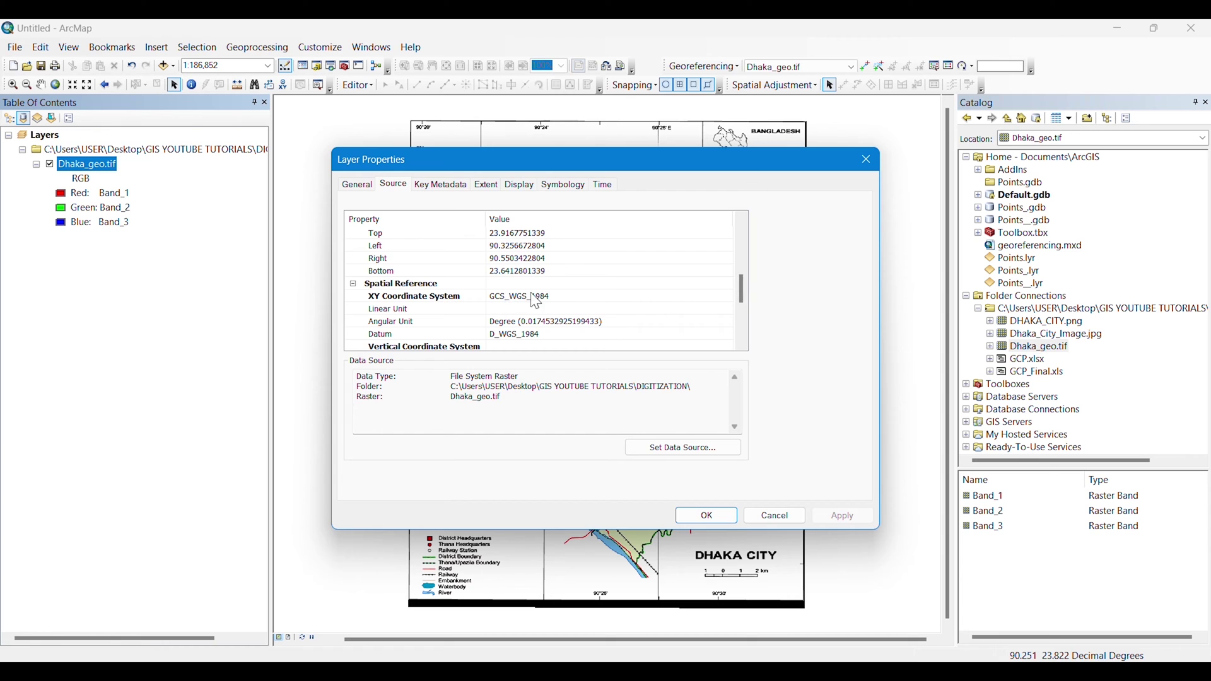
click(725, 521)
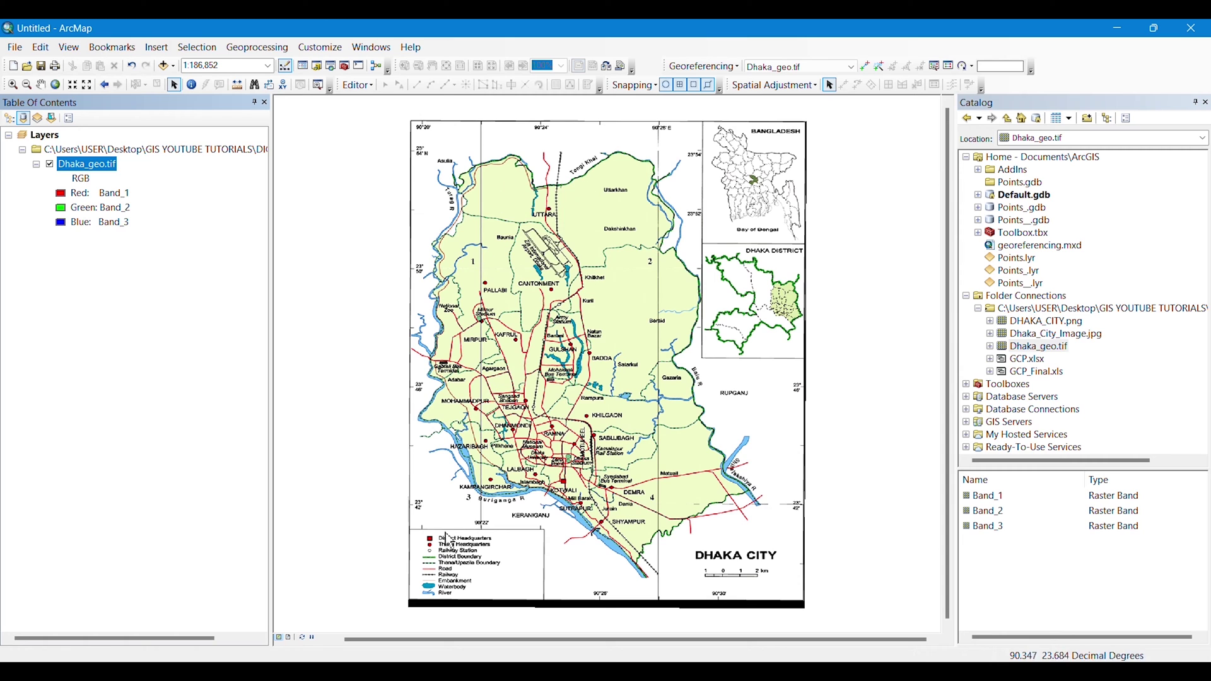
scroll(470, 570, down, 5)
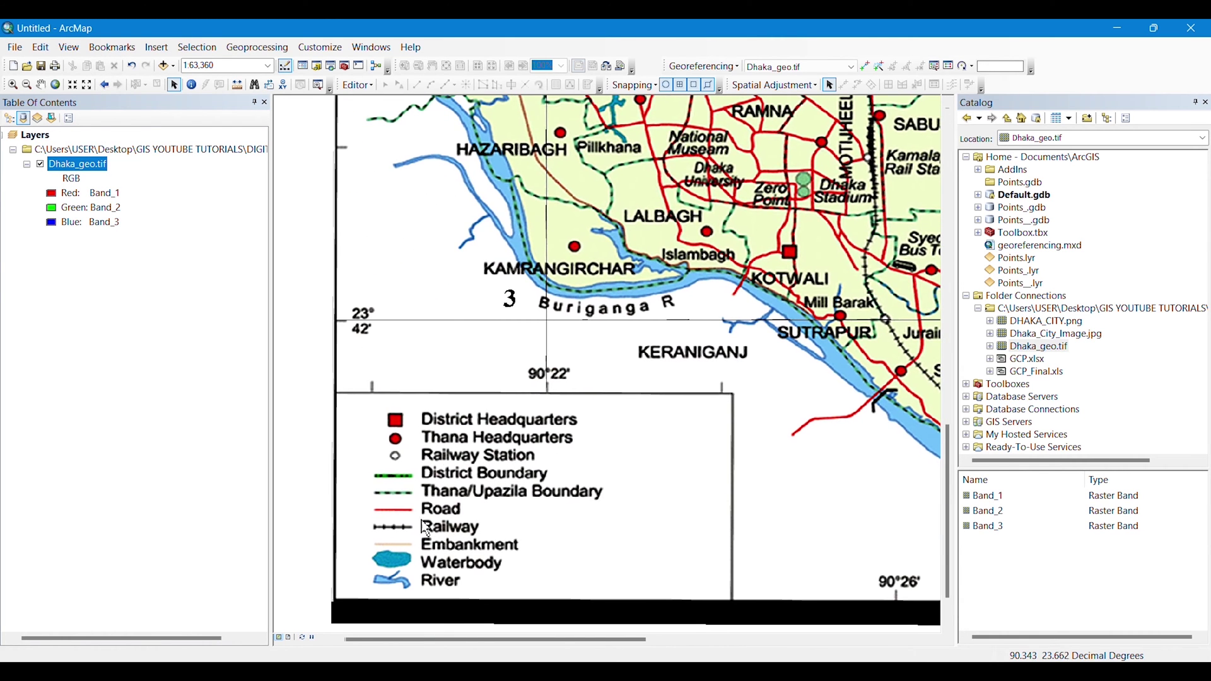
Step: Create a new file geodatabase in the tutorial folder connection
right_click(1050, 309)
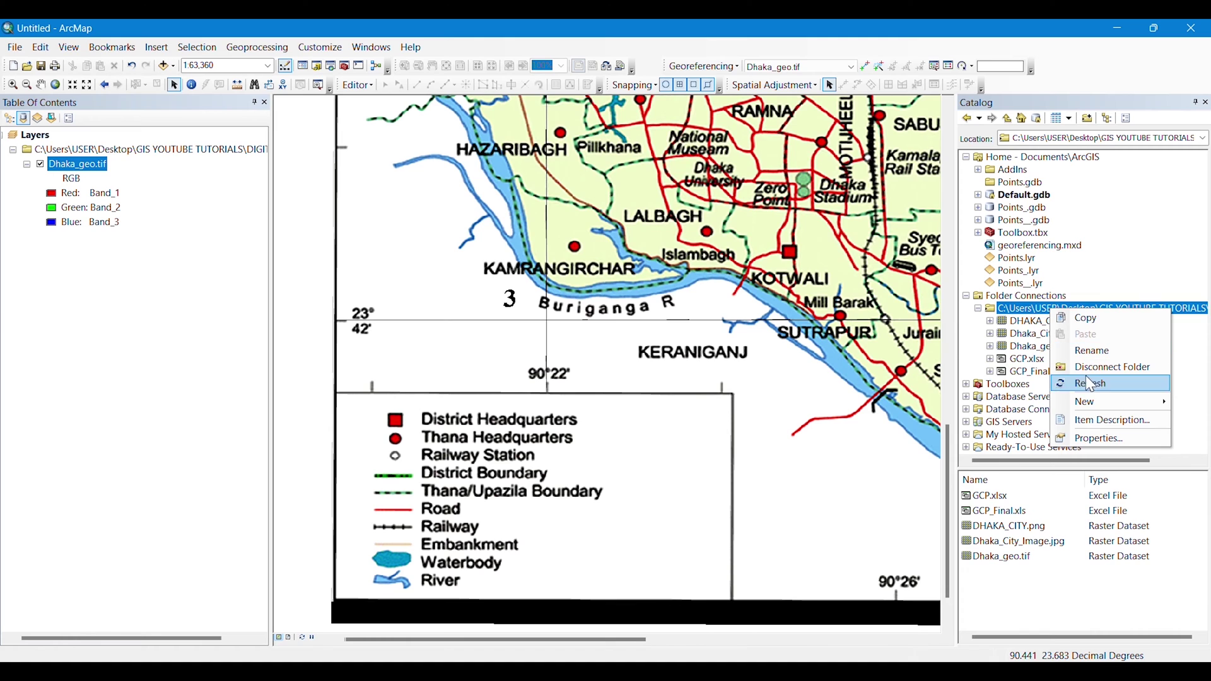
mouse_move(1089, 403)
click(966, 414)
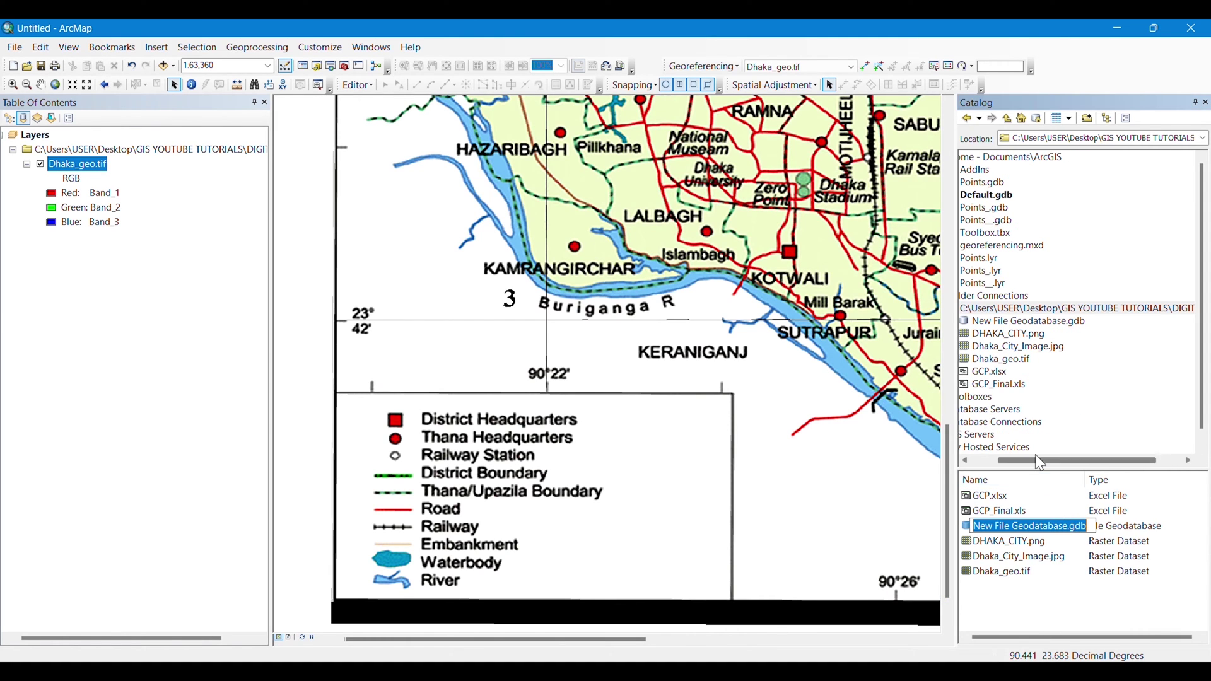
drag(1036, 461, 1011, 461)
Step: Rename the new geodatabase to Dhaka.gdb
click(1040, 326)
right_click(1039, 326)
click(1068, 359)
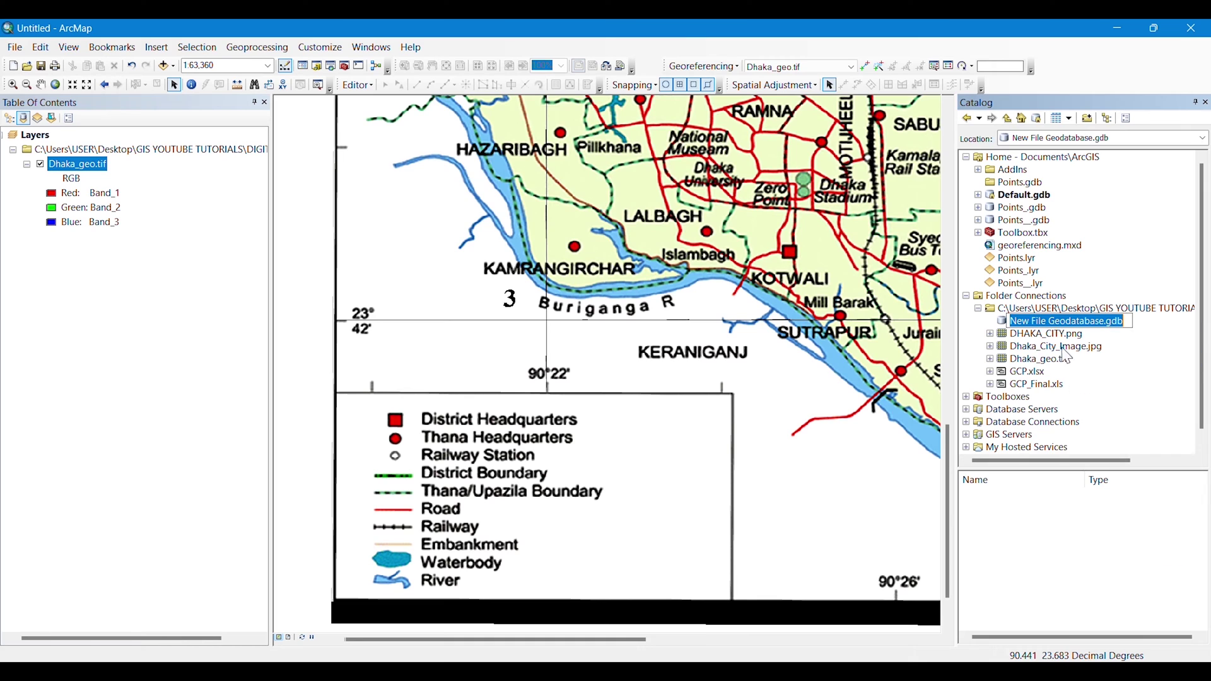
click(1106, 322)
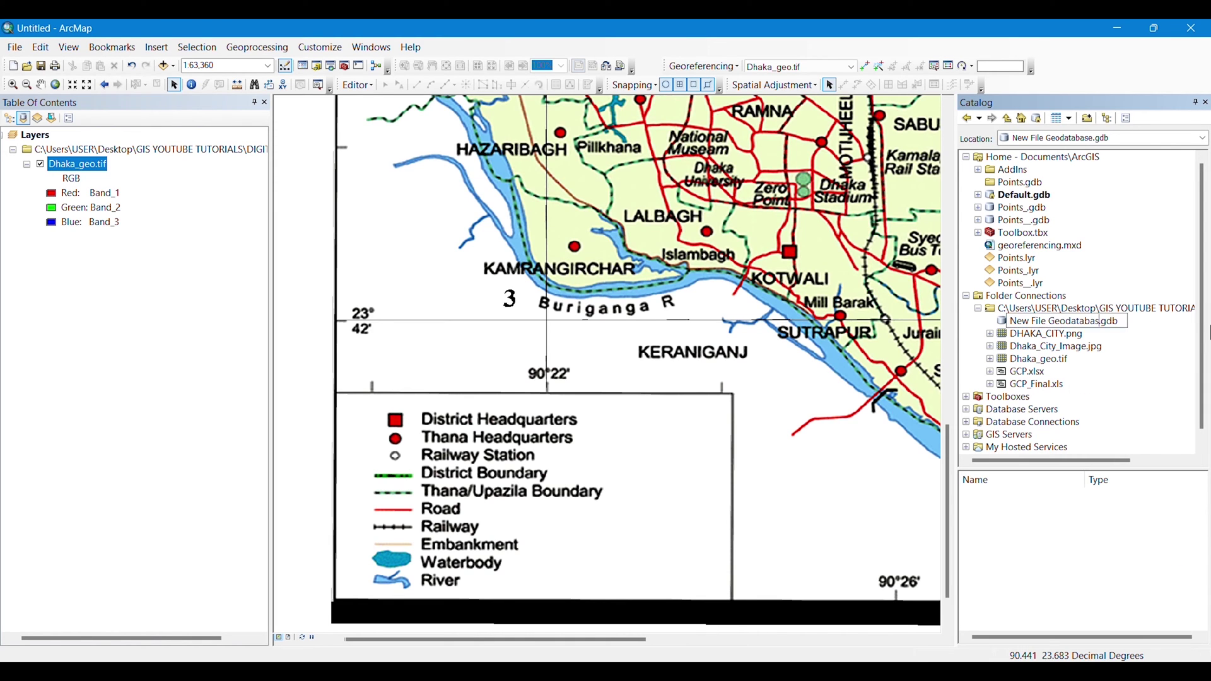
key(shift+Home)
text(Dhaka)
key(Return)
right_click(1036, 323)
Step: Create the Admin_Headquarters feature dataset in Dhaka.gdb using WGS 1984
mouse_move(1082, 466)
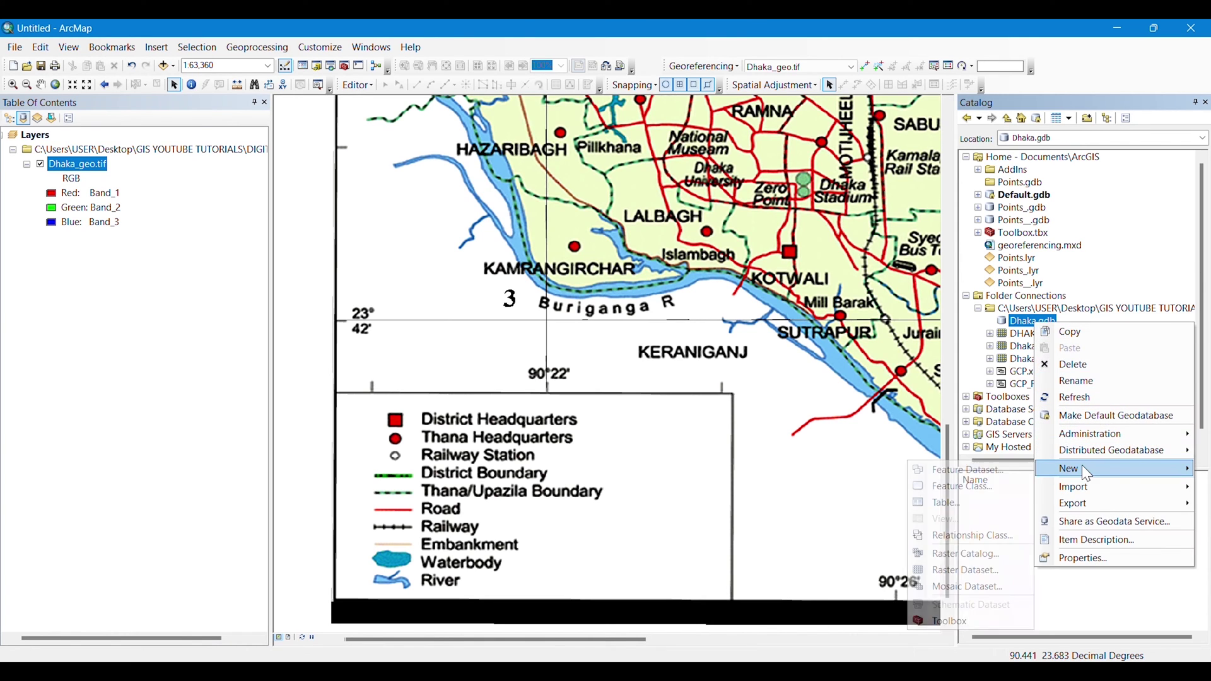
click(980, 476)
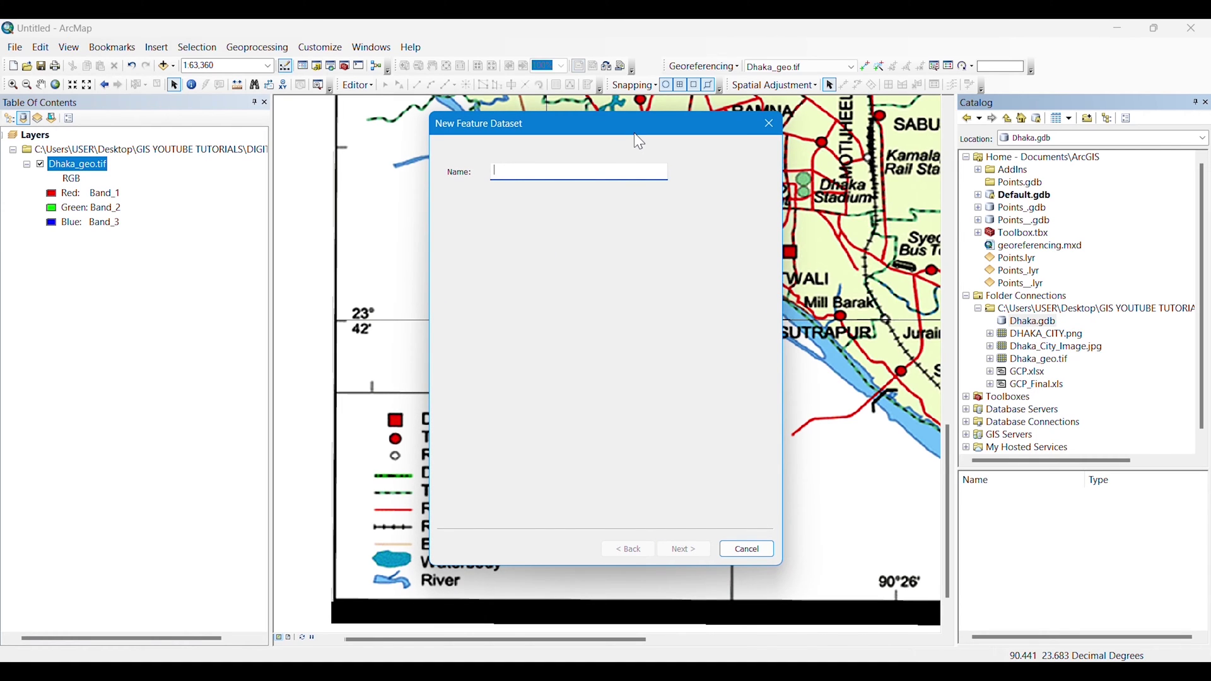
text(Admin_Headquarters)
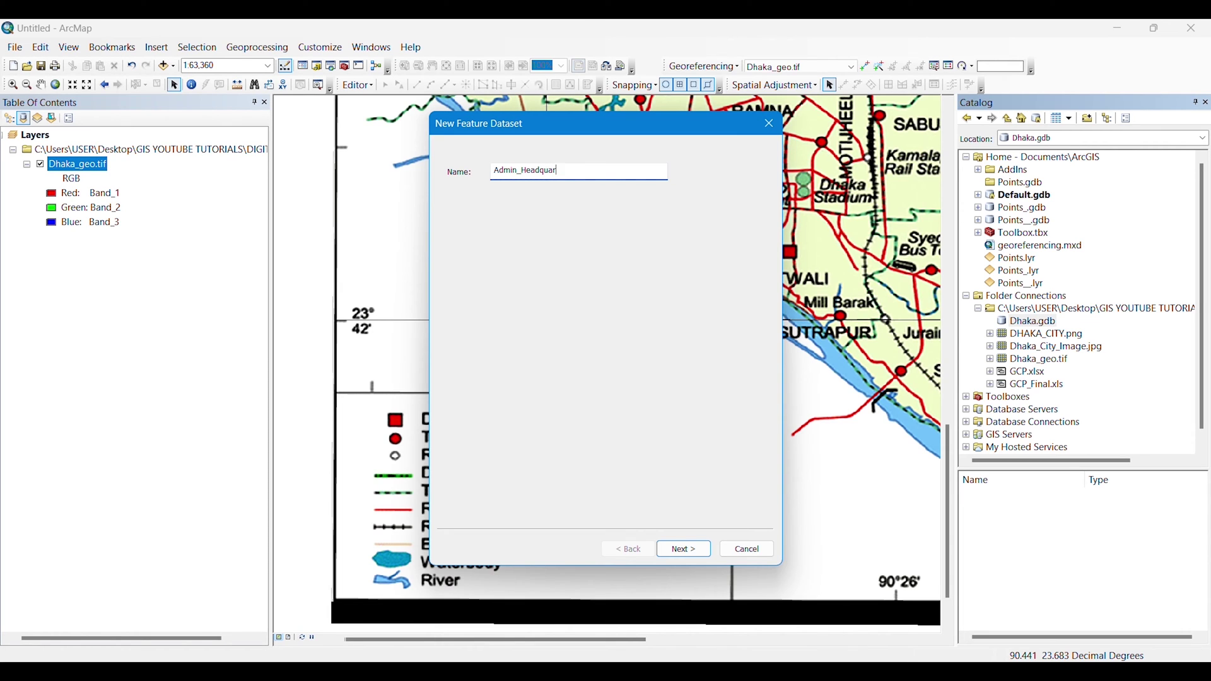
click(686, 550)
click(526, 286)
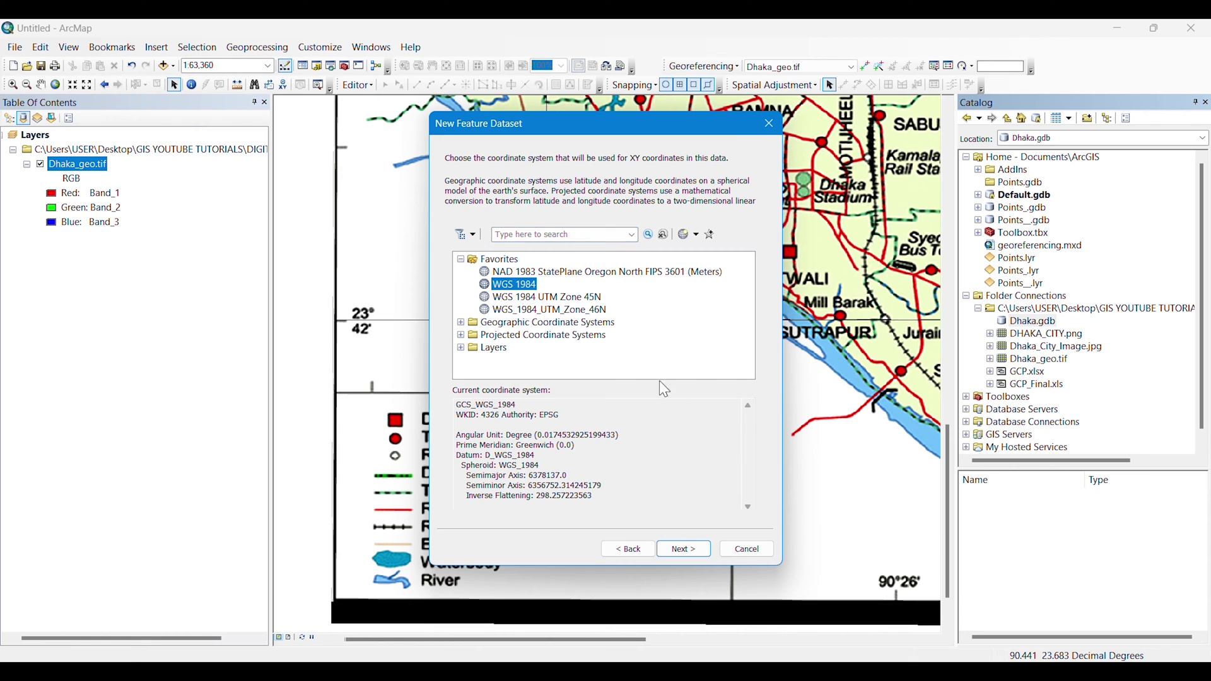
click(699, 554)
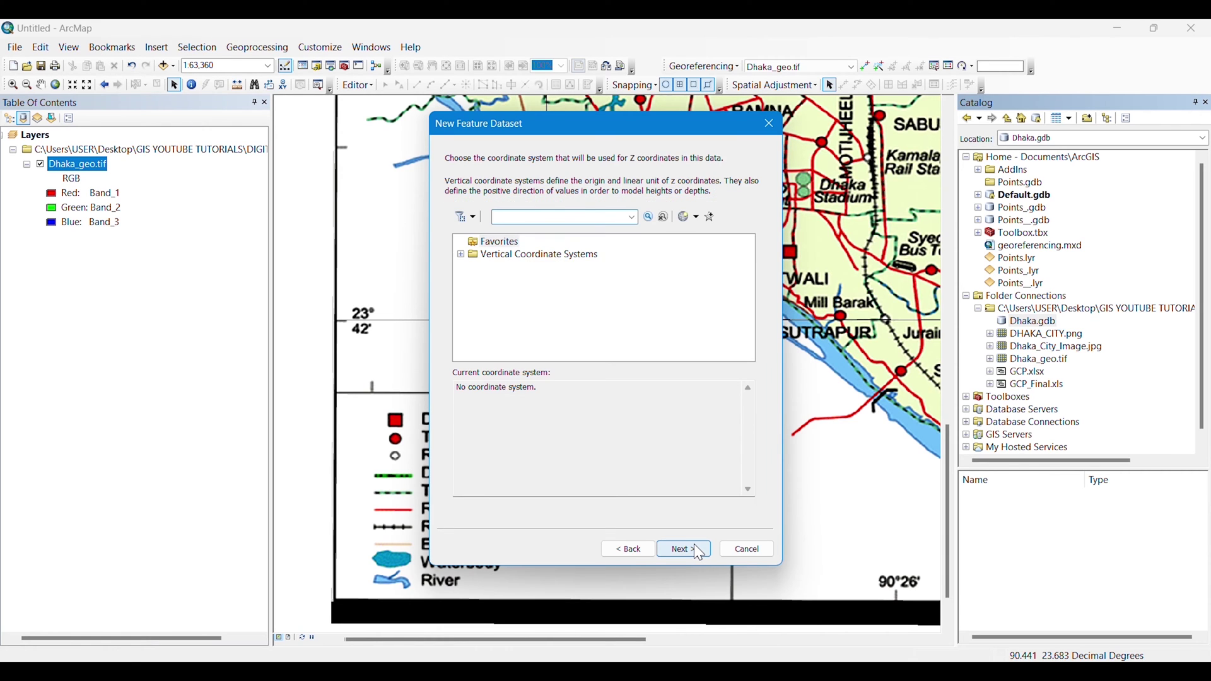
click(699, 553)
click(688, 547)
click(997, 327)
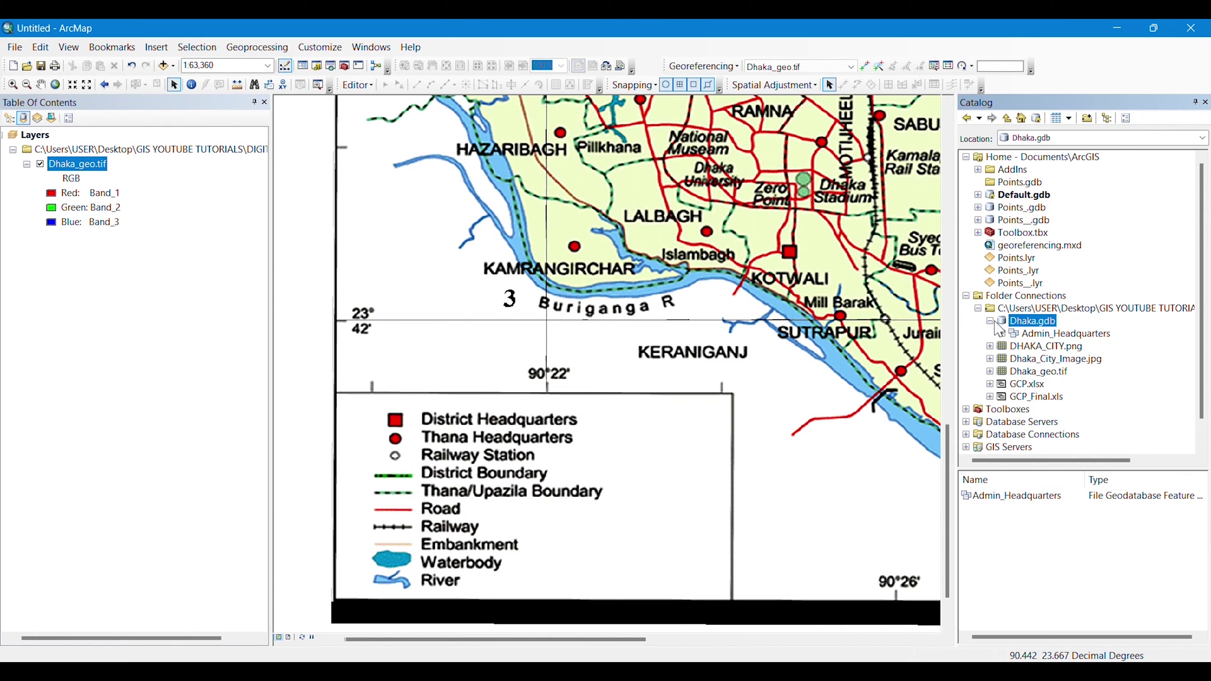
right_click(1034, 322)
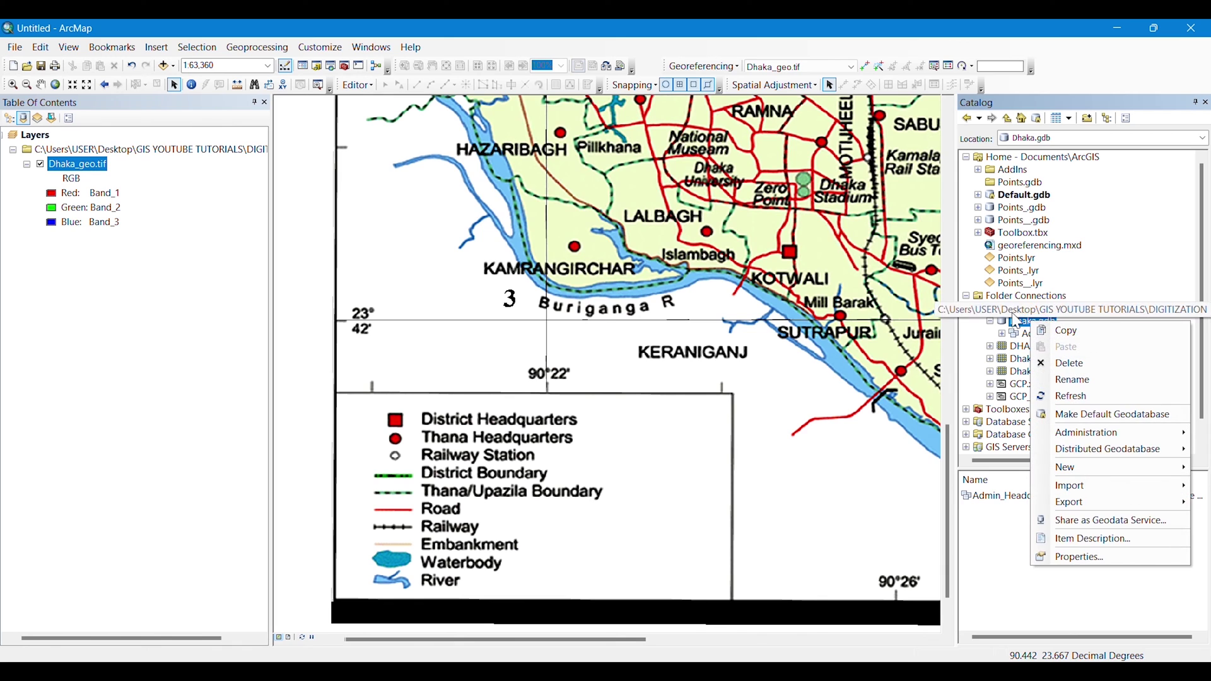
click(645, 466)
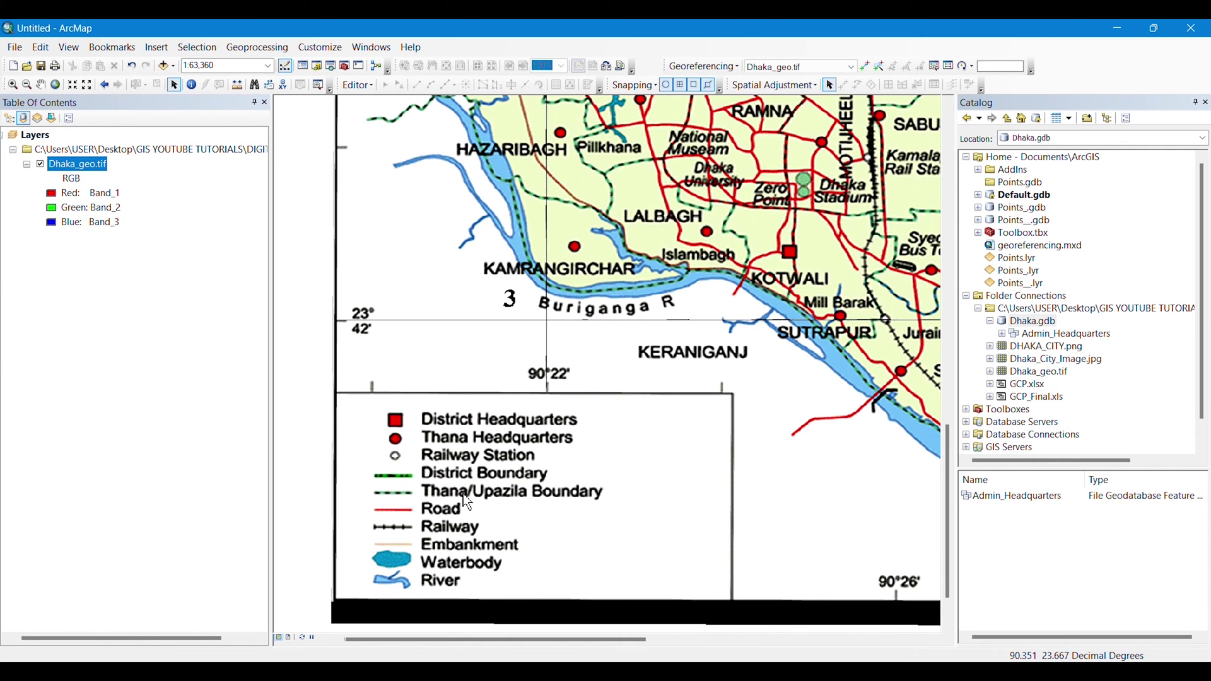
Step: Create the Boundary feature dataset in Dhaka.gdb, keeping WGS 1984
right_click(1035, 322)
mouse_move(1096, 474)
click(959, 466)
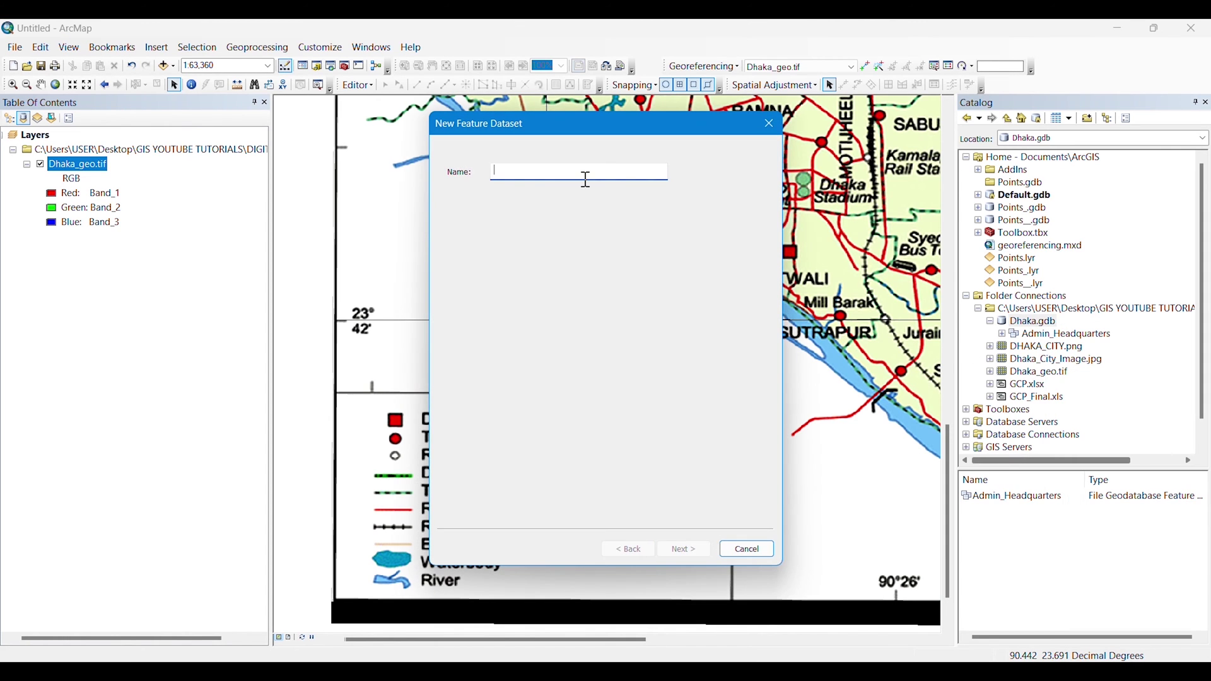
text(Boundary)
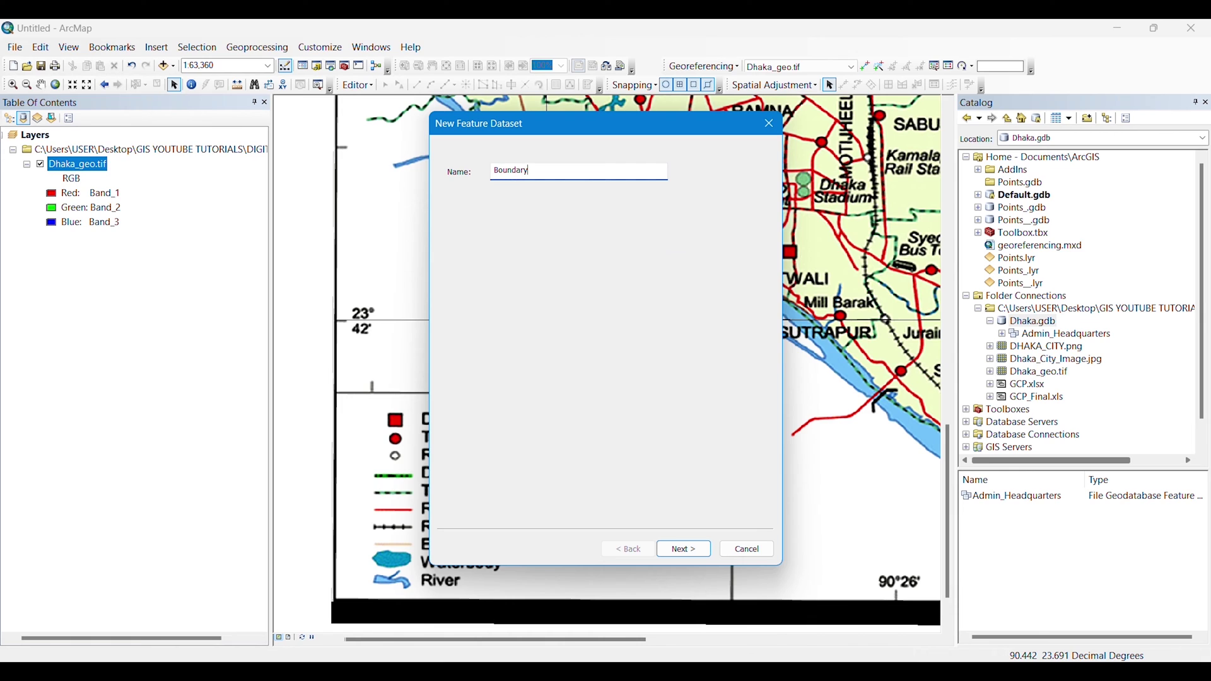
click(695, 550)
click(694, 550)
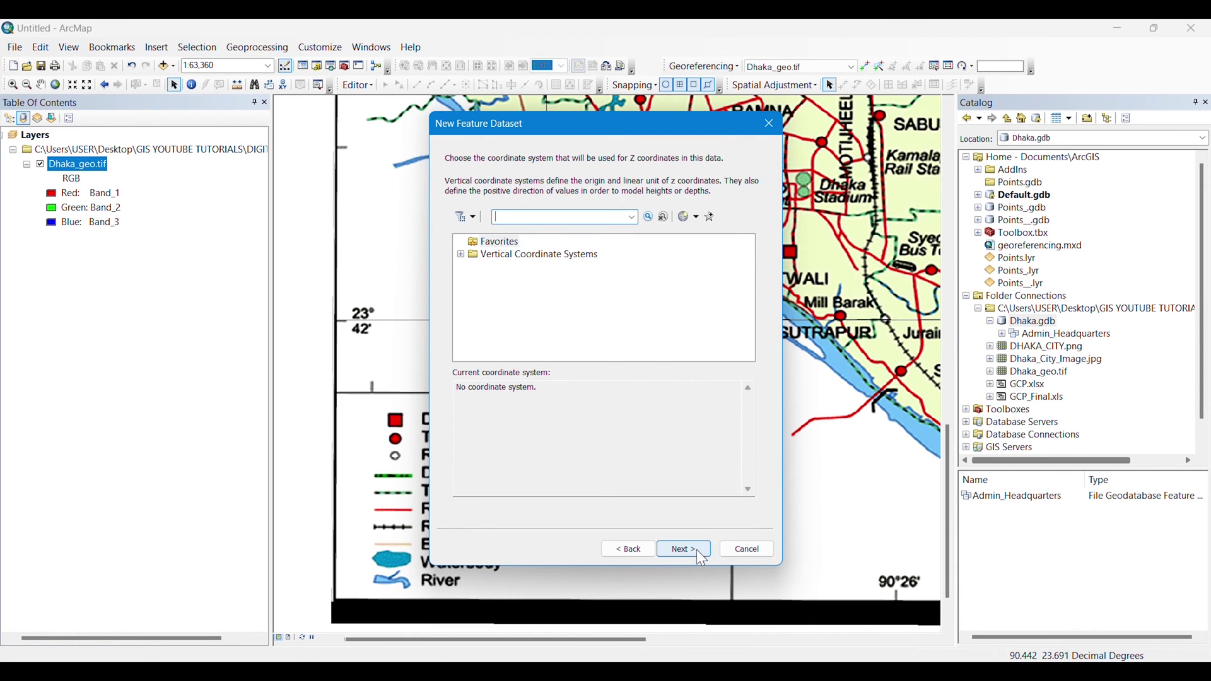
click(687, 550)
click(685, 549)
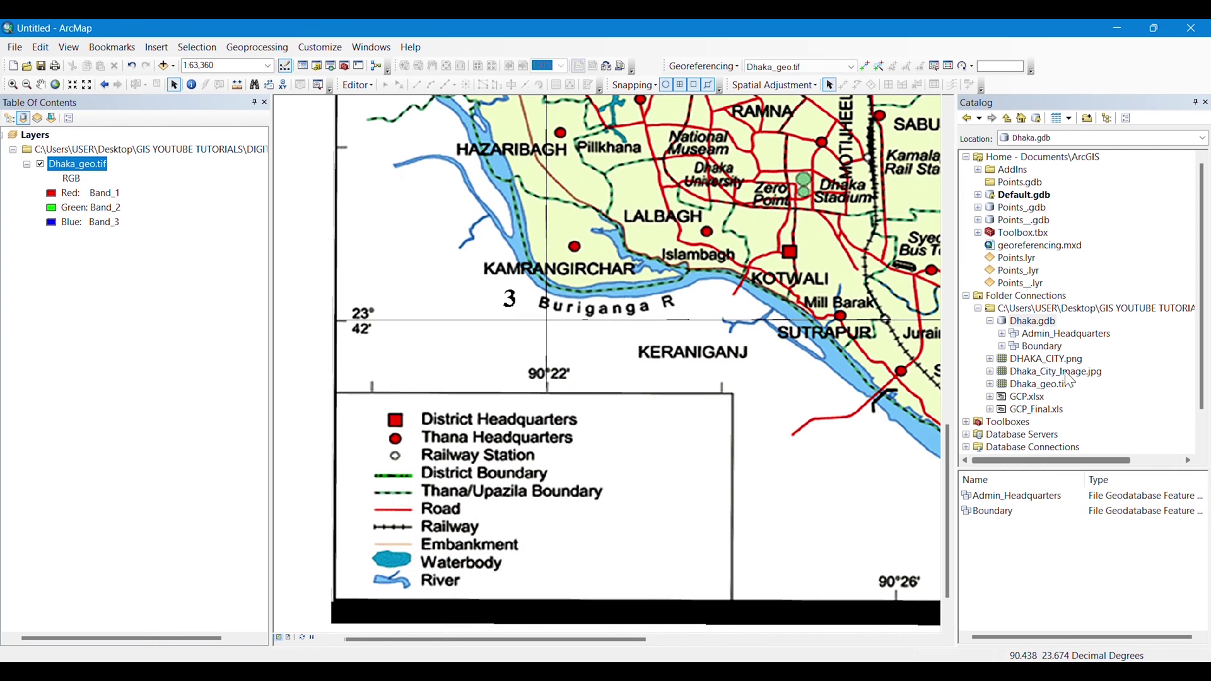
Step: Create the Transport_Network feature dataset in Dhaka.gdb using WGS 1984
right_click(1036, 329)
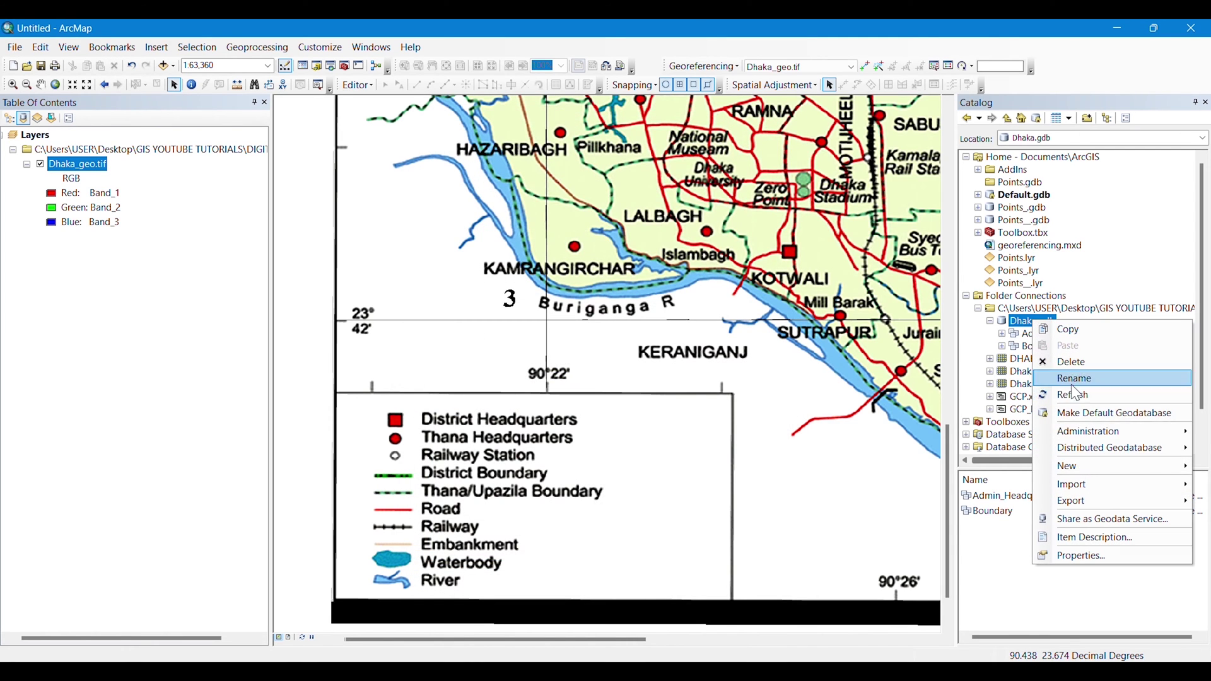
mouse_move(1073, 464)
click(972, 470)
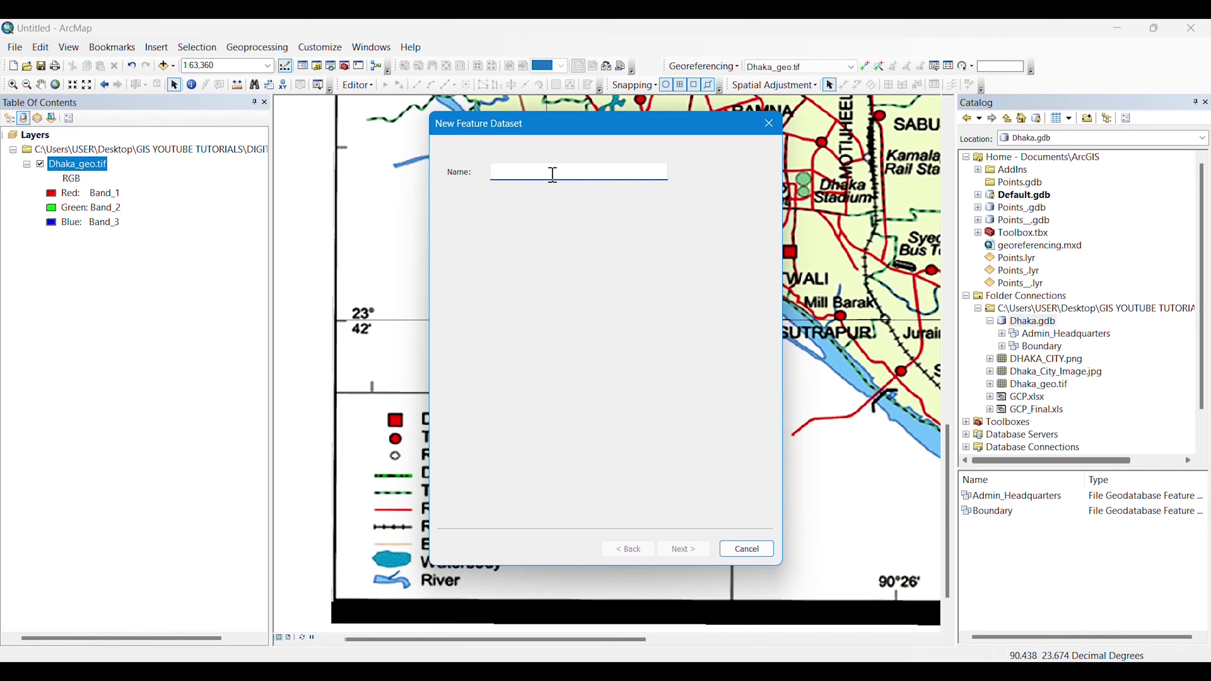
text(Transport_Network)
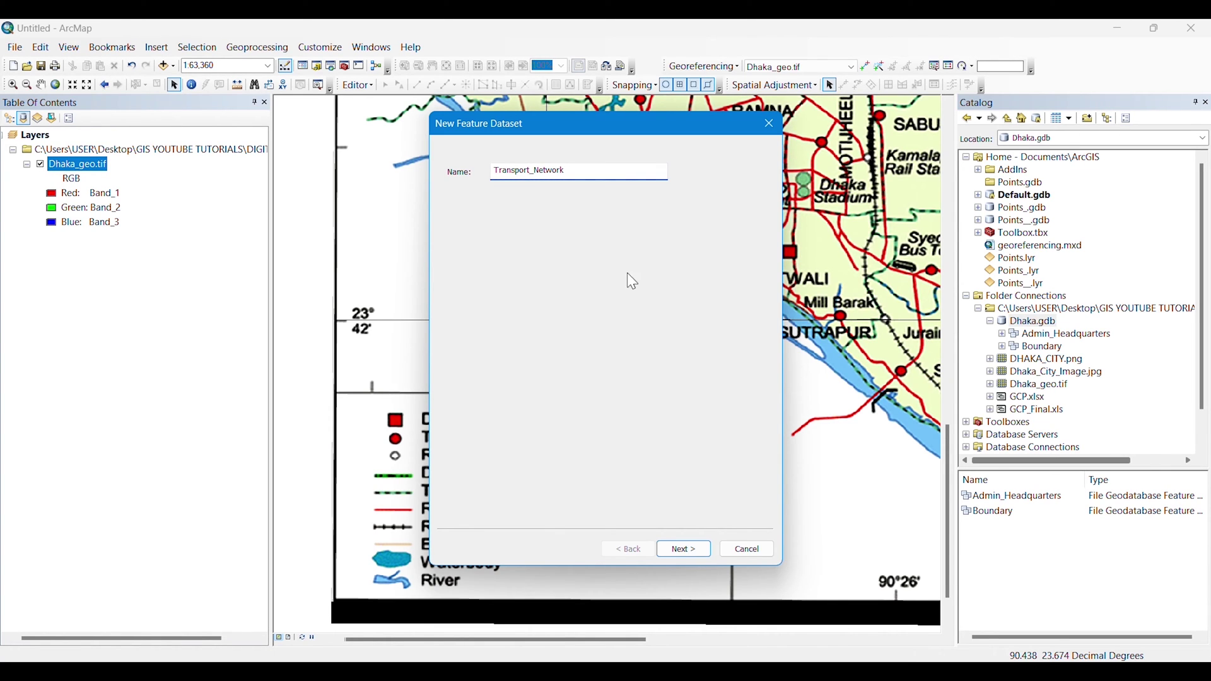
click(687, 553)
click(510, 285)
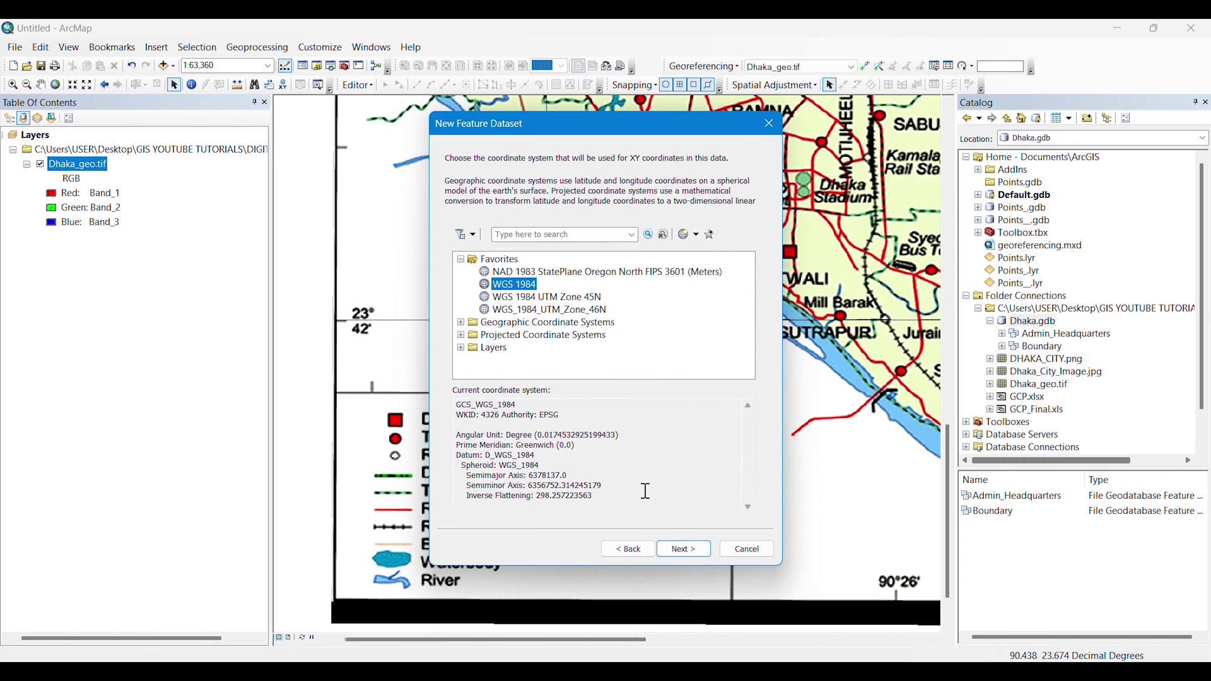
click(684, 551)
click(683, 547)
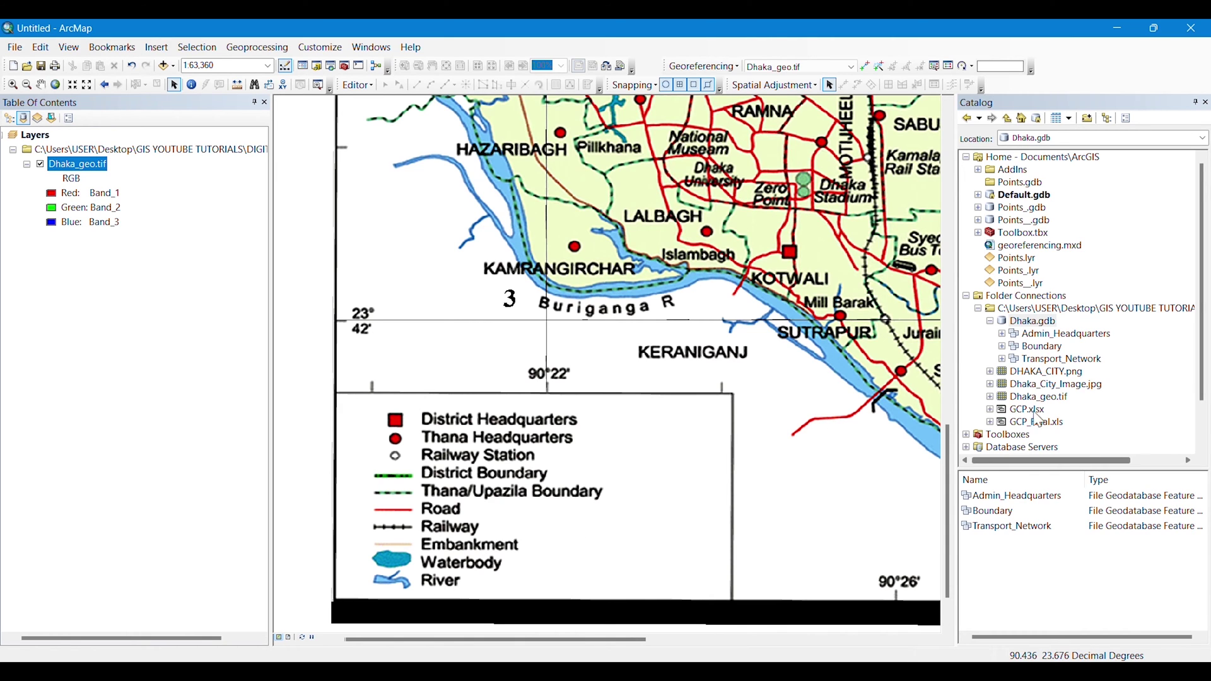
Step: Create the Waterbody feature dataset in Dhaka.gdb using WGS 1984
right_click(1028, 323)
mouse_move(1072, 468)
click(982, 473)
text(Waterbody)
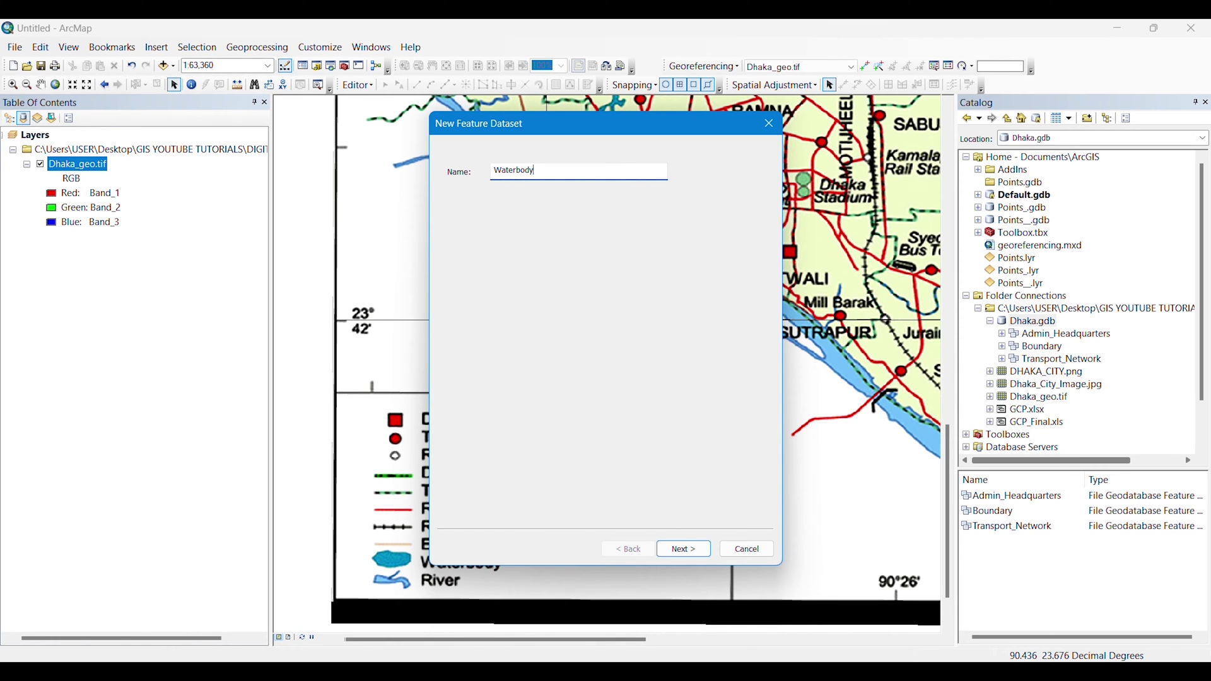
click(691, 547)
click(510, 285)
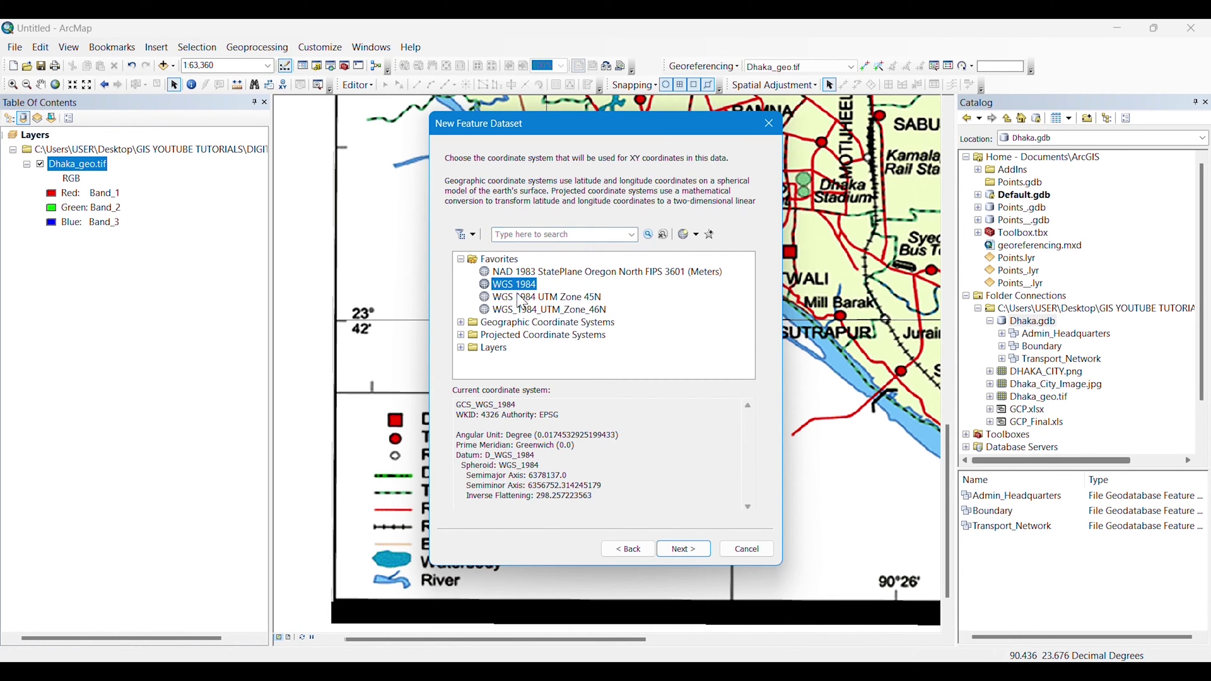
click(688, 549)
click(688, 549)
click(688, 549)
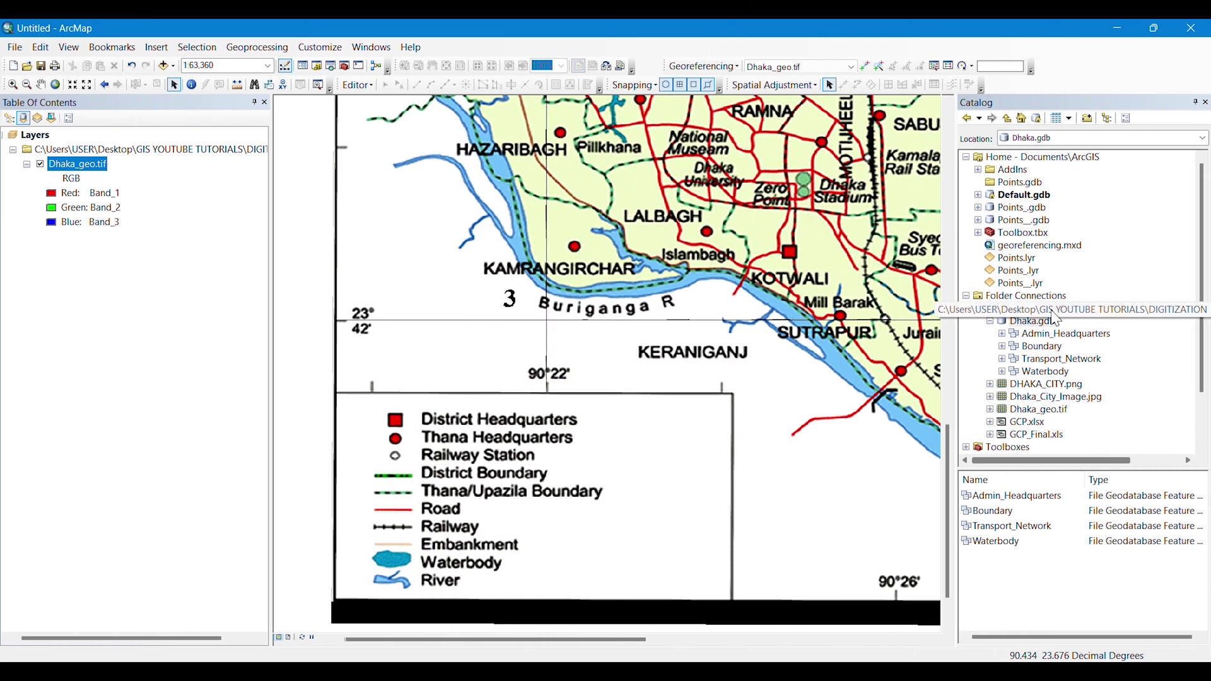
Step: Start a new point feature class named Headquarter in Admin_Headquarters
right_click(1030, 339)
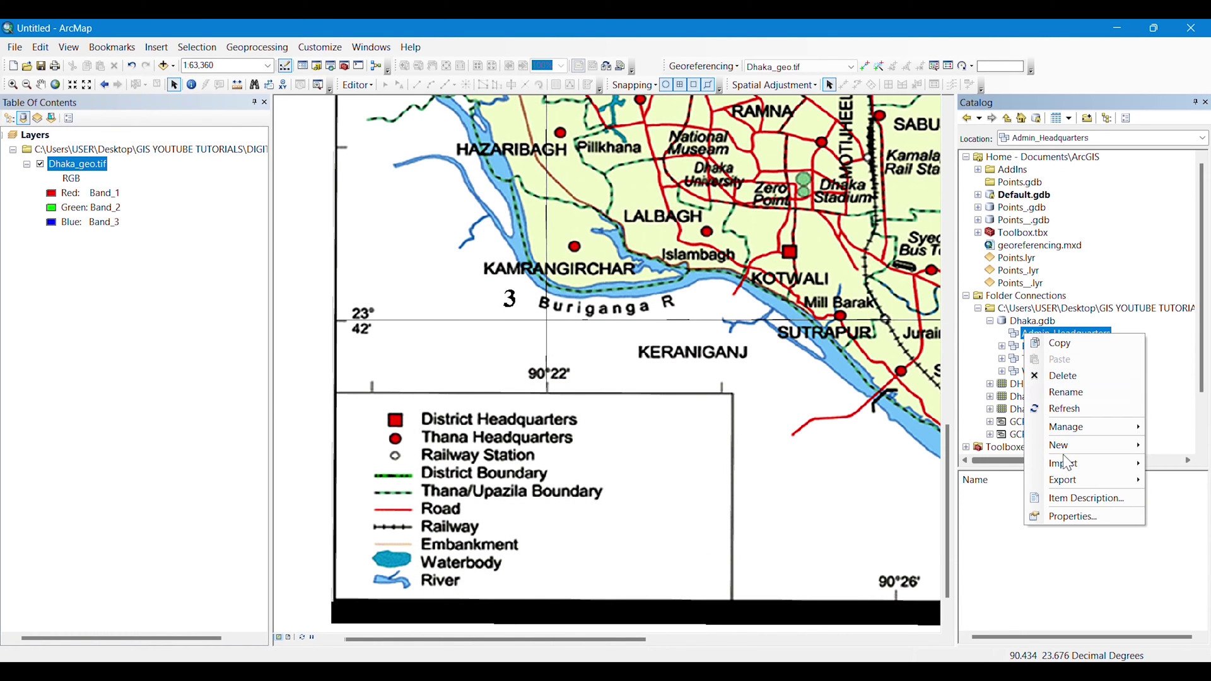
click(988, 453)
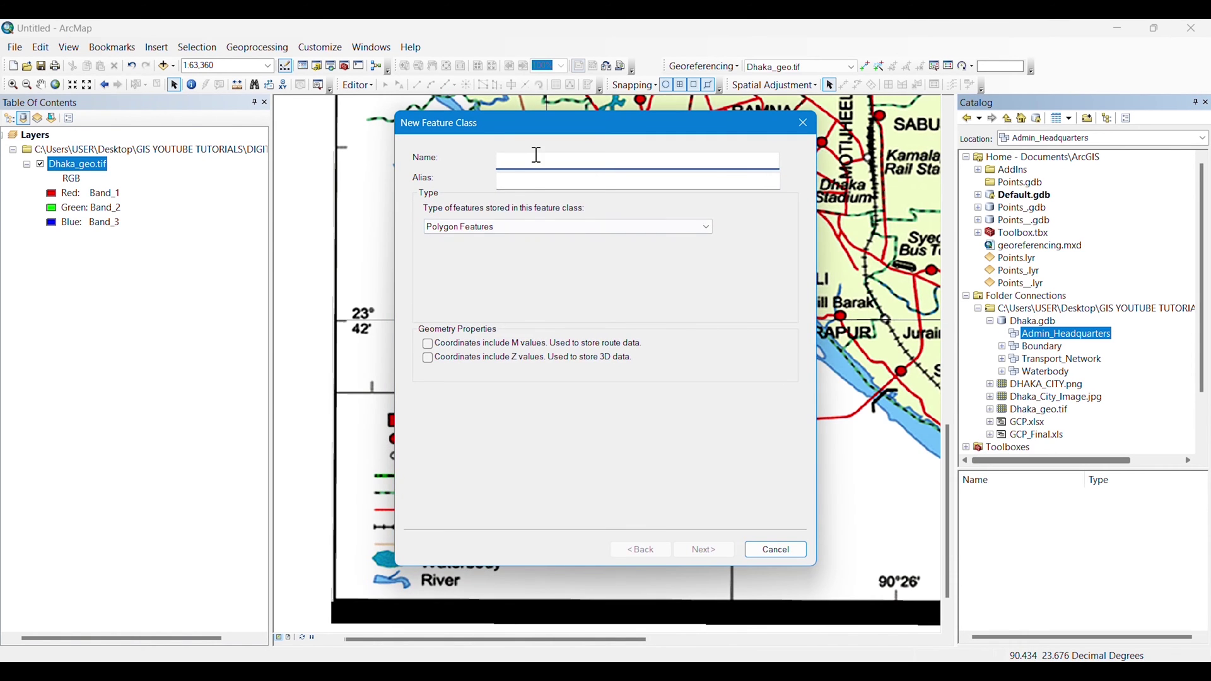
text(Headquarter)
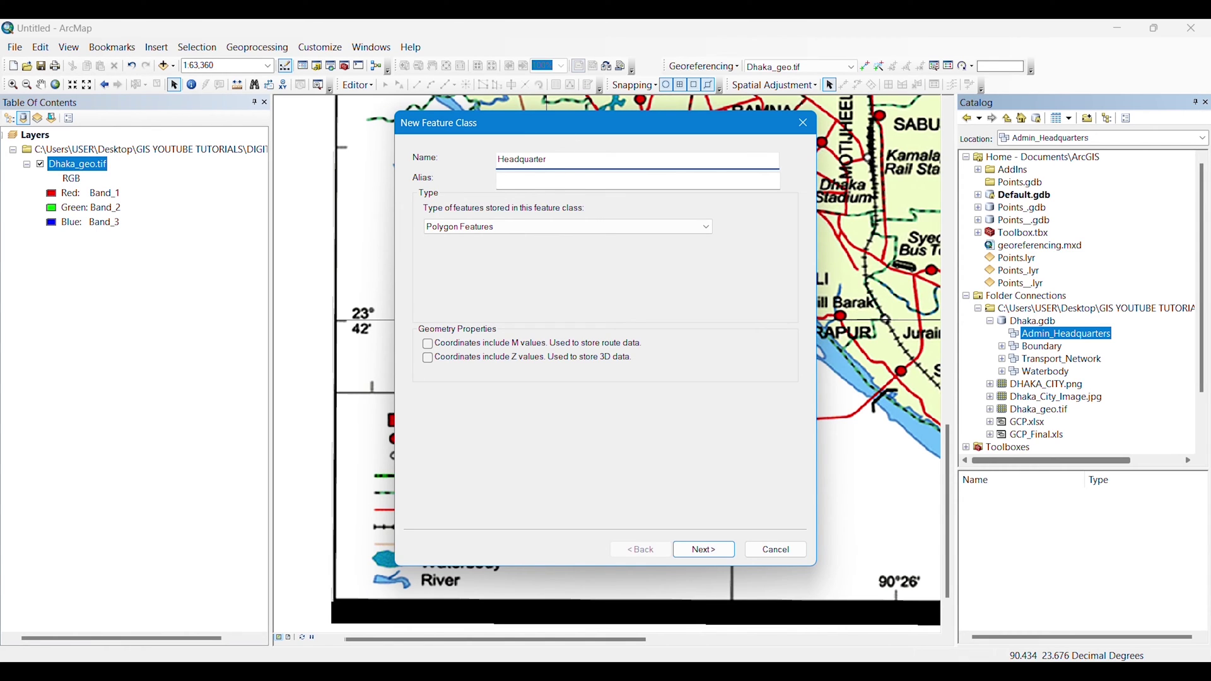
click(521, 229)
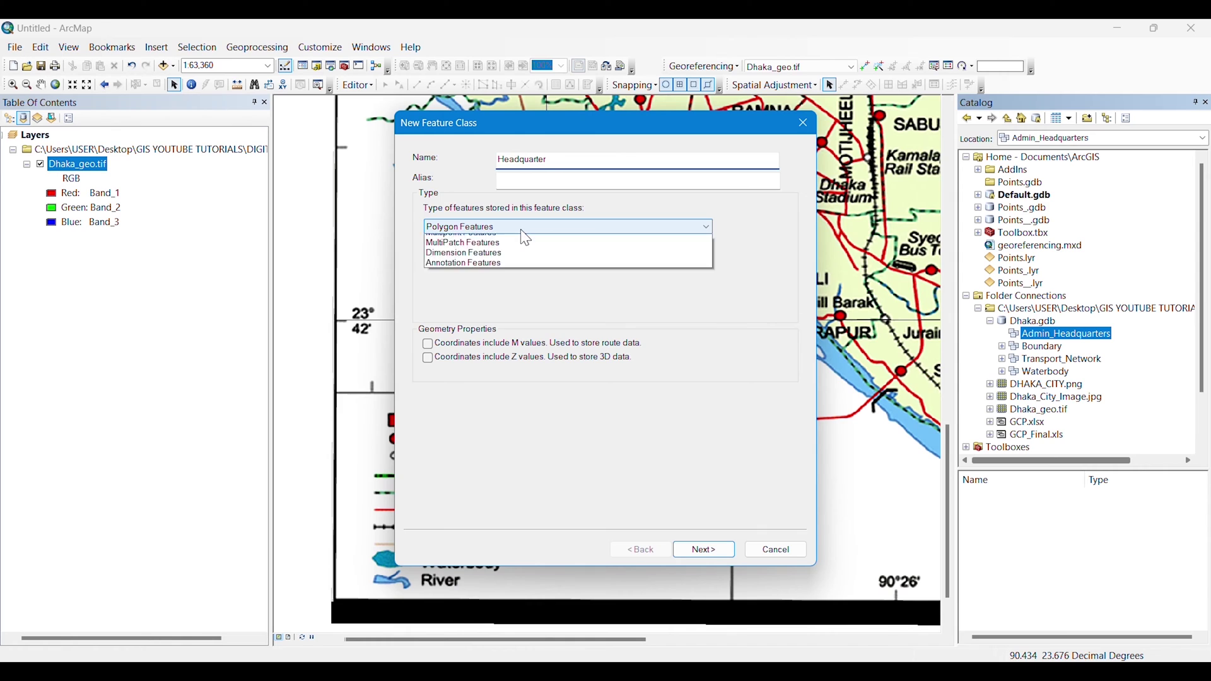
click(471, 262)
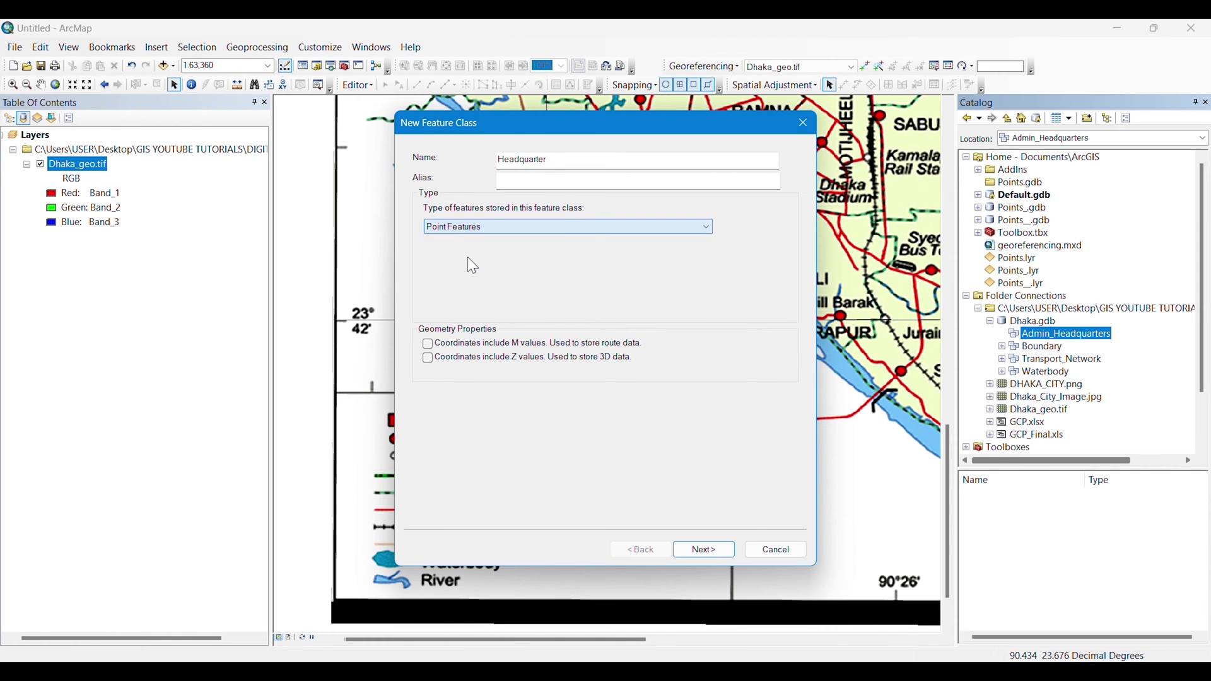
click(708, 554)
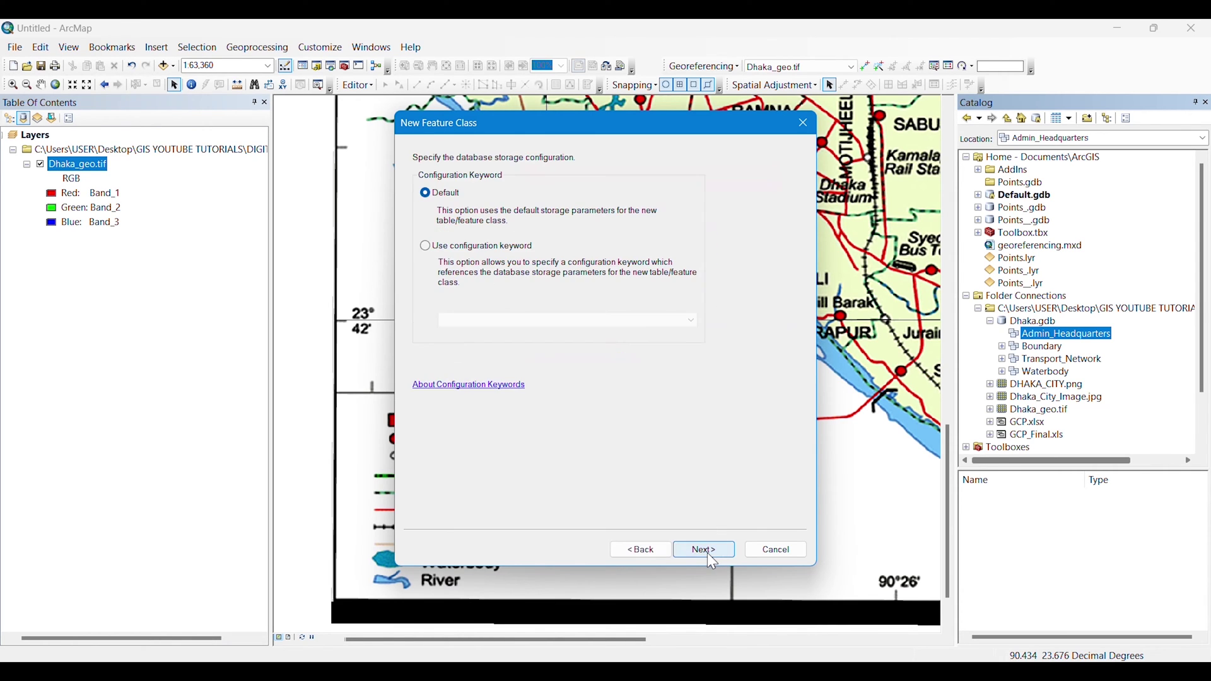
click(708, 554)
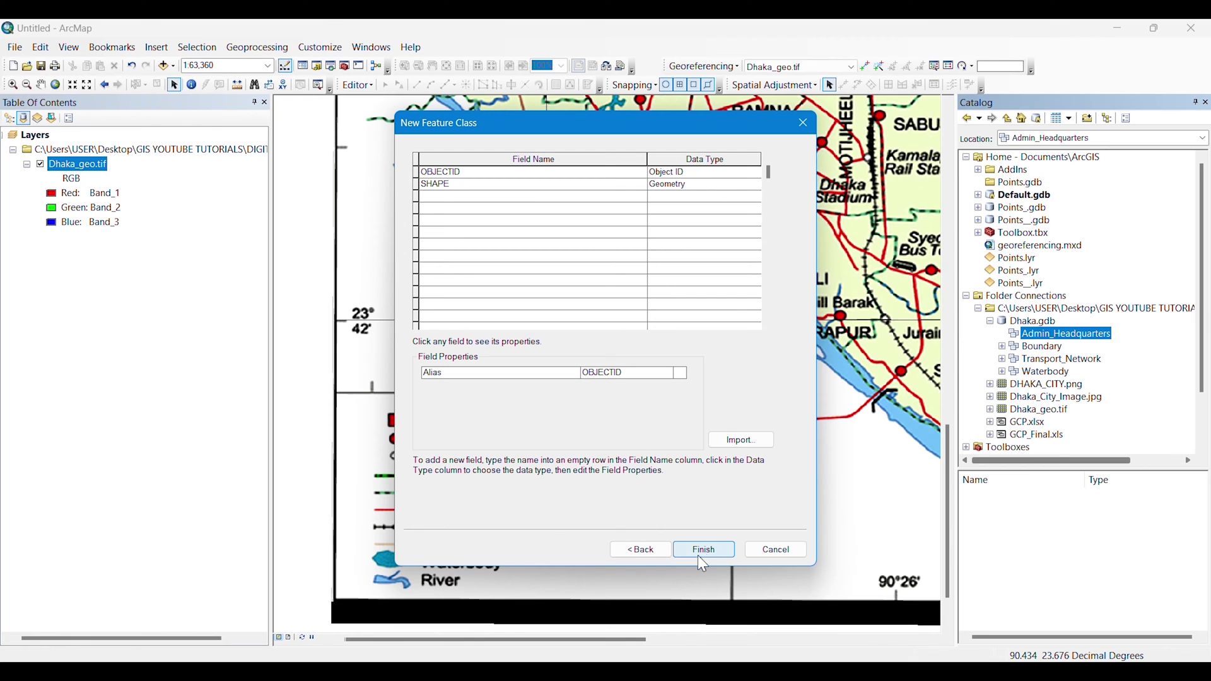
Step: Add a Short Integer HQ_Code field and finish the Headquarter feature class
click(454, 197)
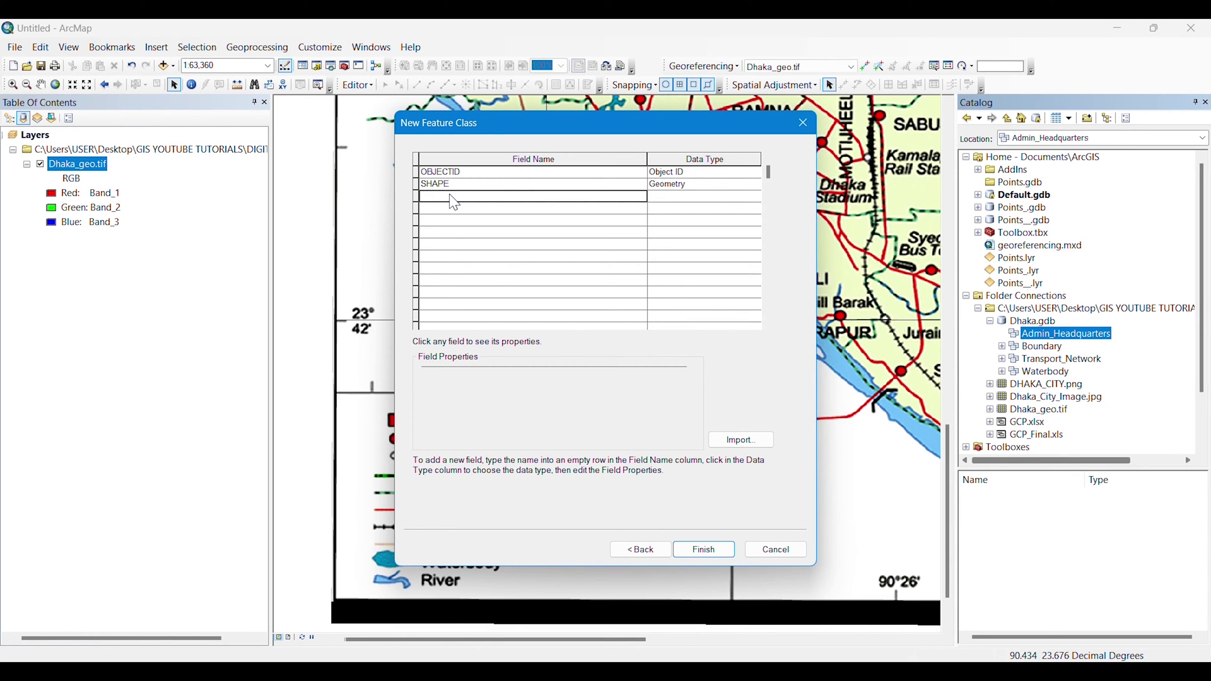
drag(491, 138, 631, 136)
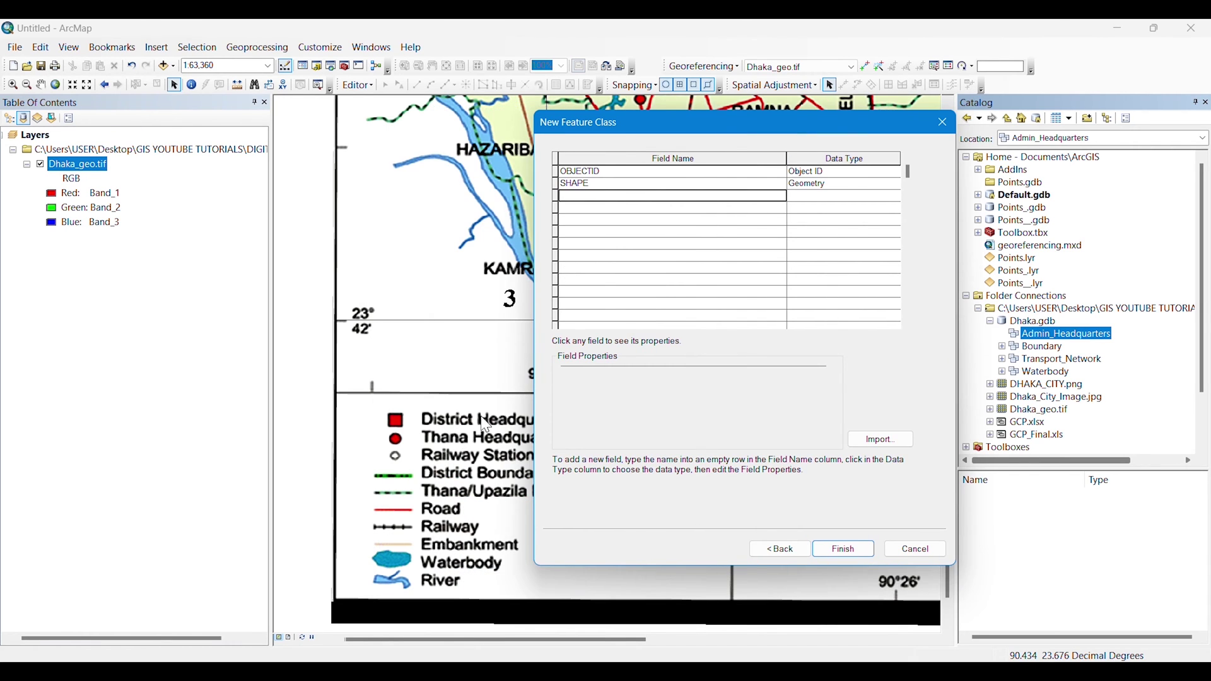
click(602, 196)
text(HD)
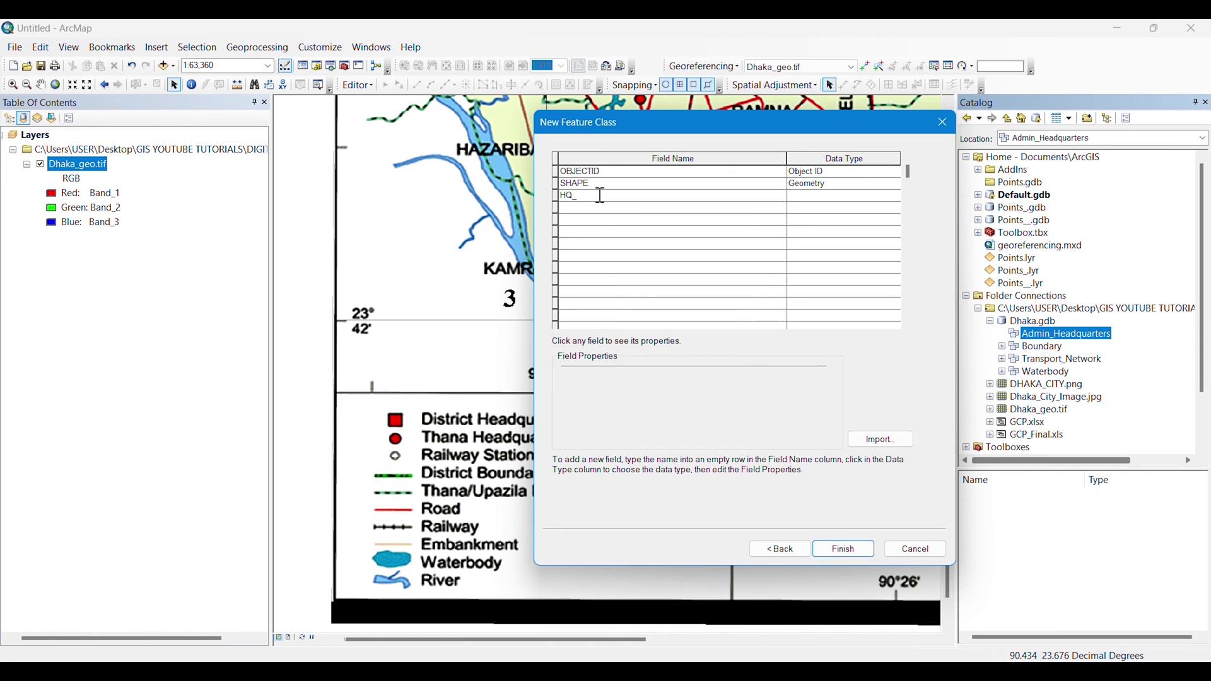
text(_Code)
click(841, 197)
click(818, 209)
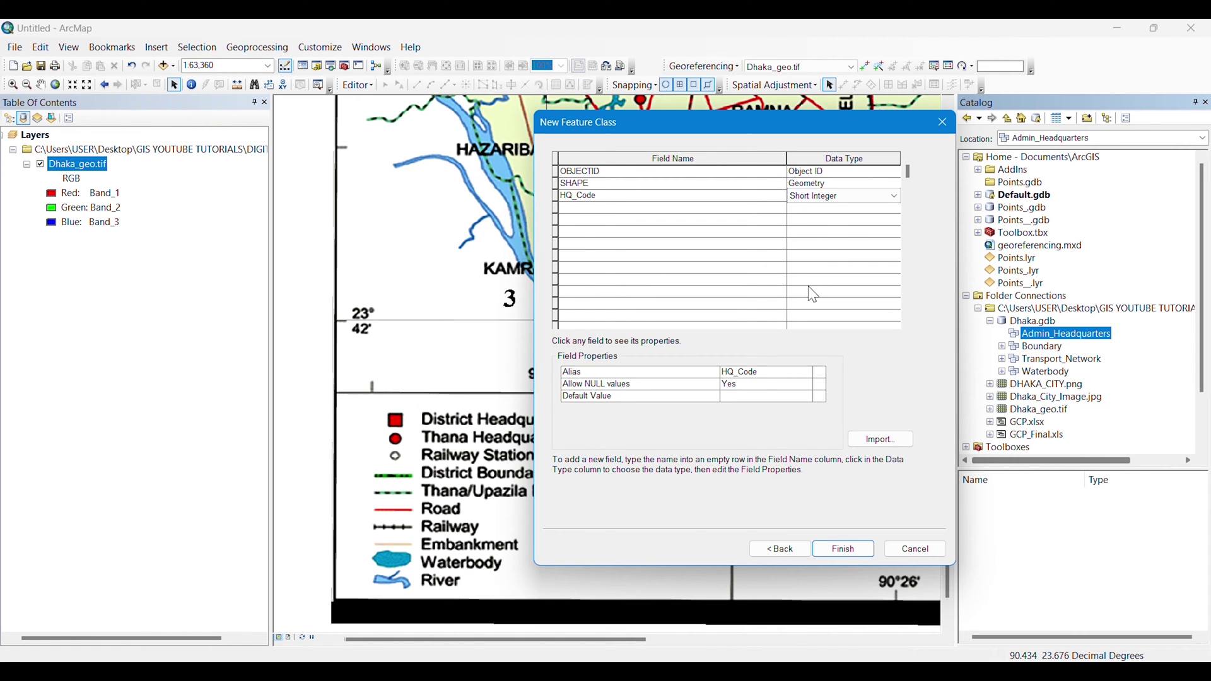
click(843, 554)
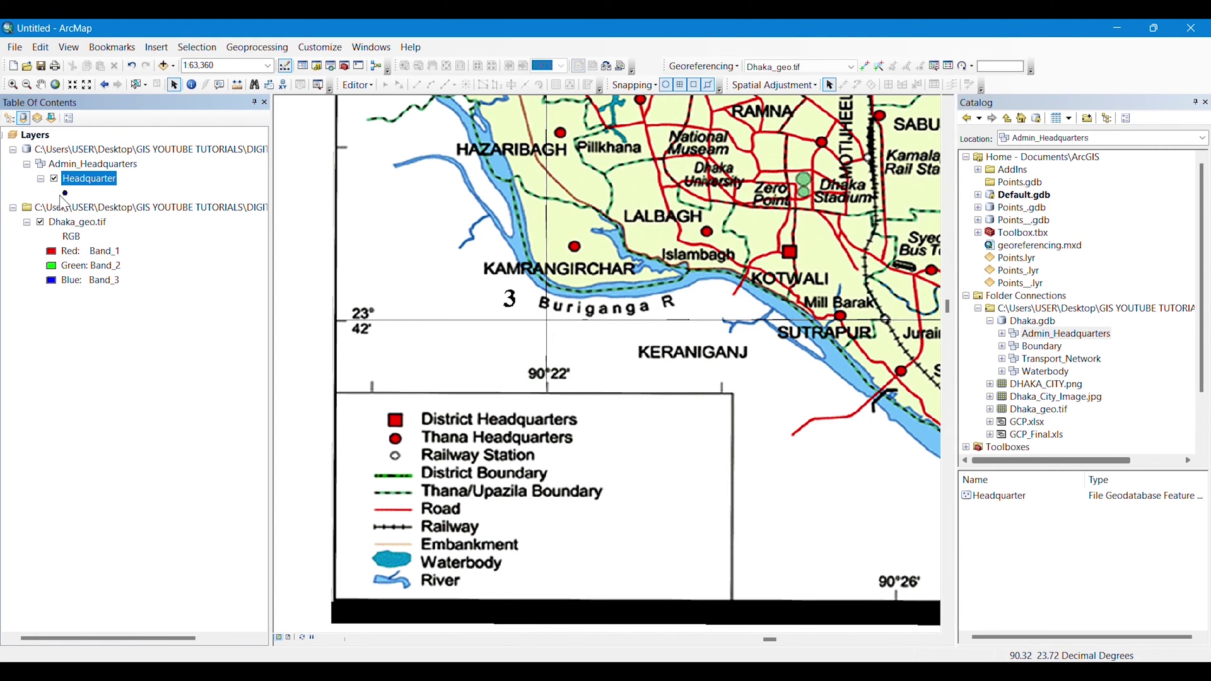
Step: Set HQ_Code as the subtype field in the Headquarter feature class properties
click(1003, 334)
click(1050, 347)
right_click(1049, 348)
click(1101, 520)
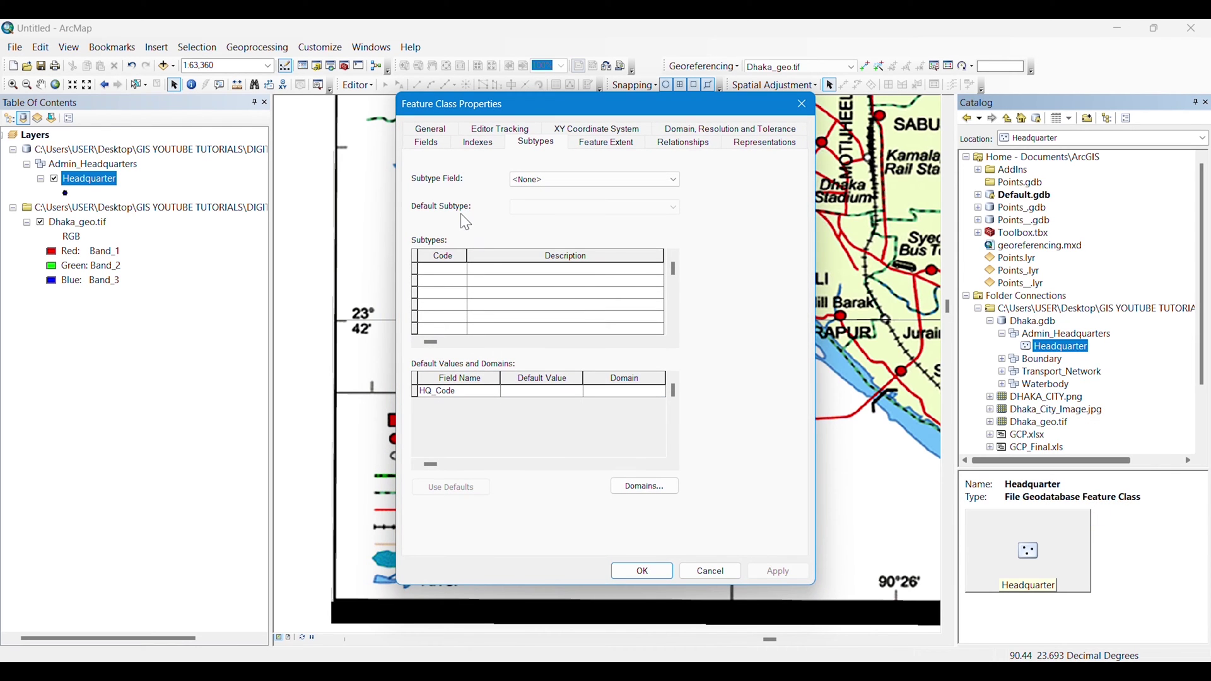
click(556, 182)
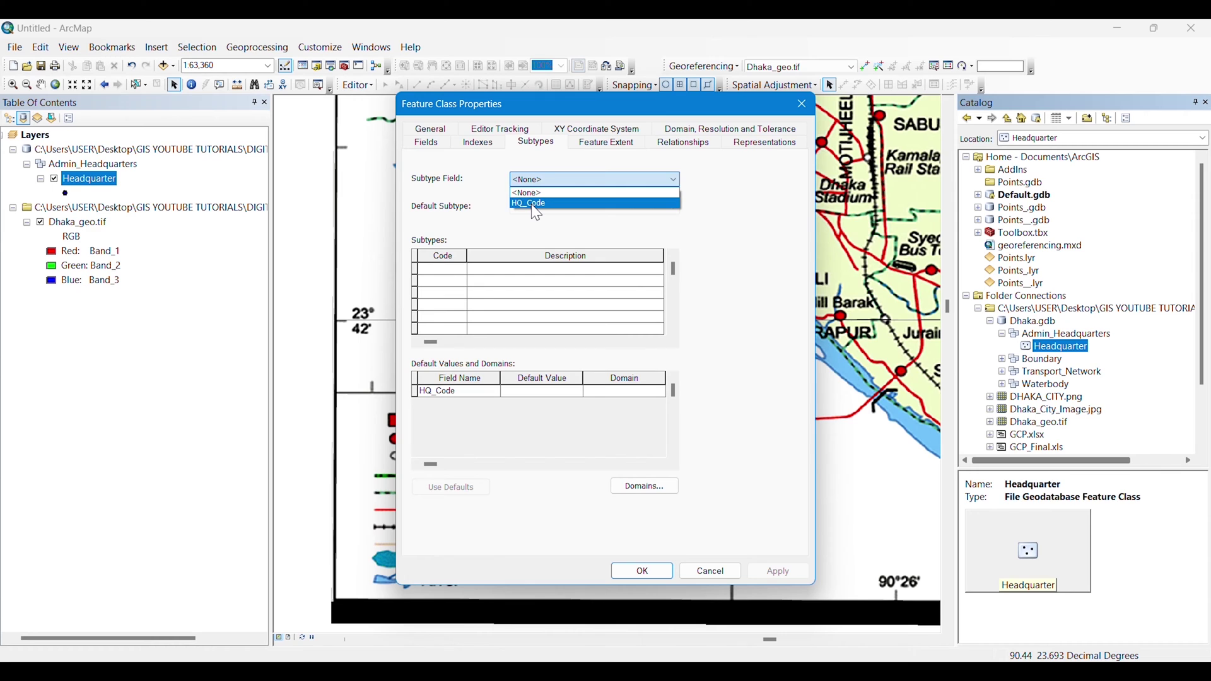
click(534, 204)
click(431, 130)
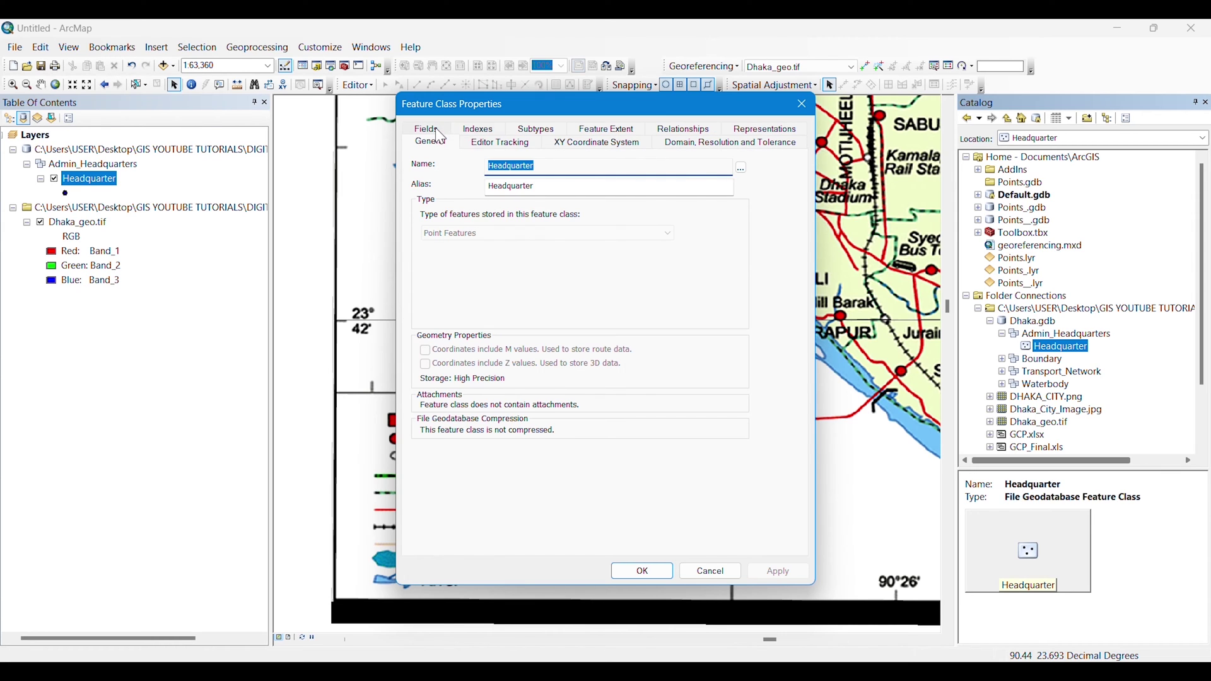
click(538, 131)
click(552, 165)
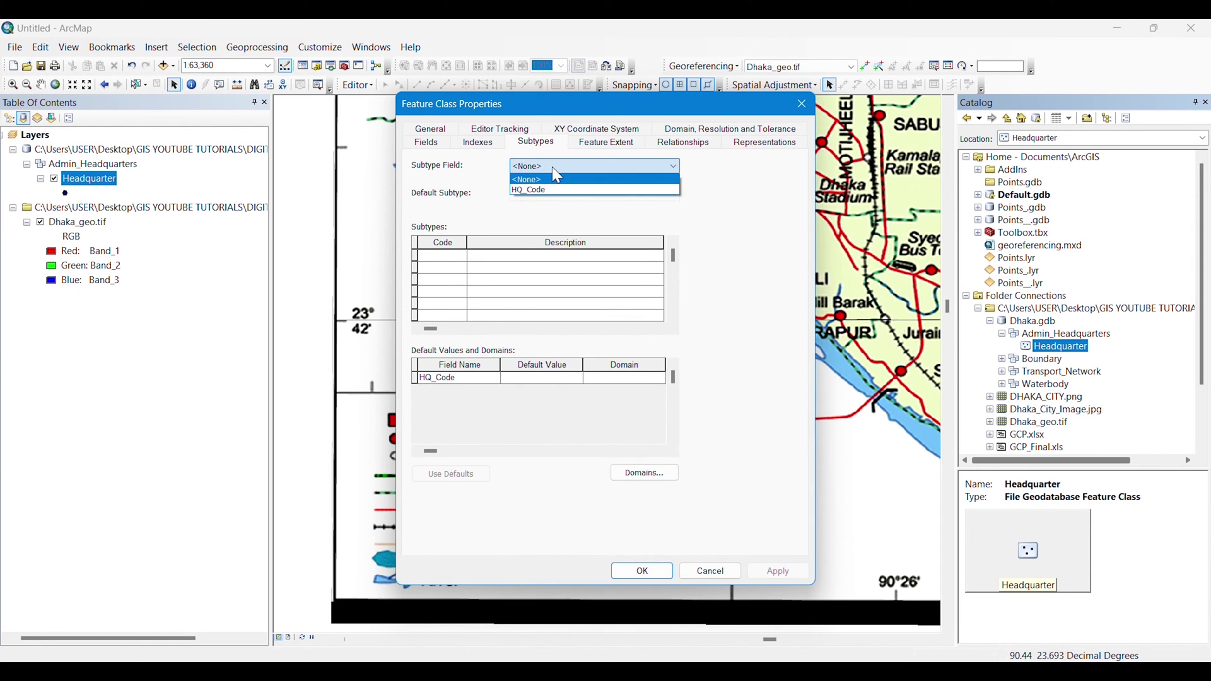
click(557, 190)
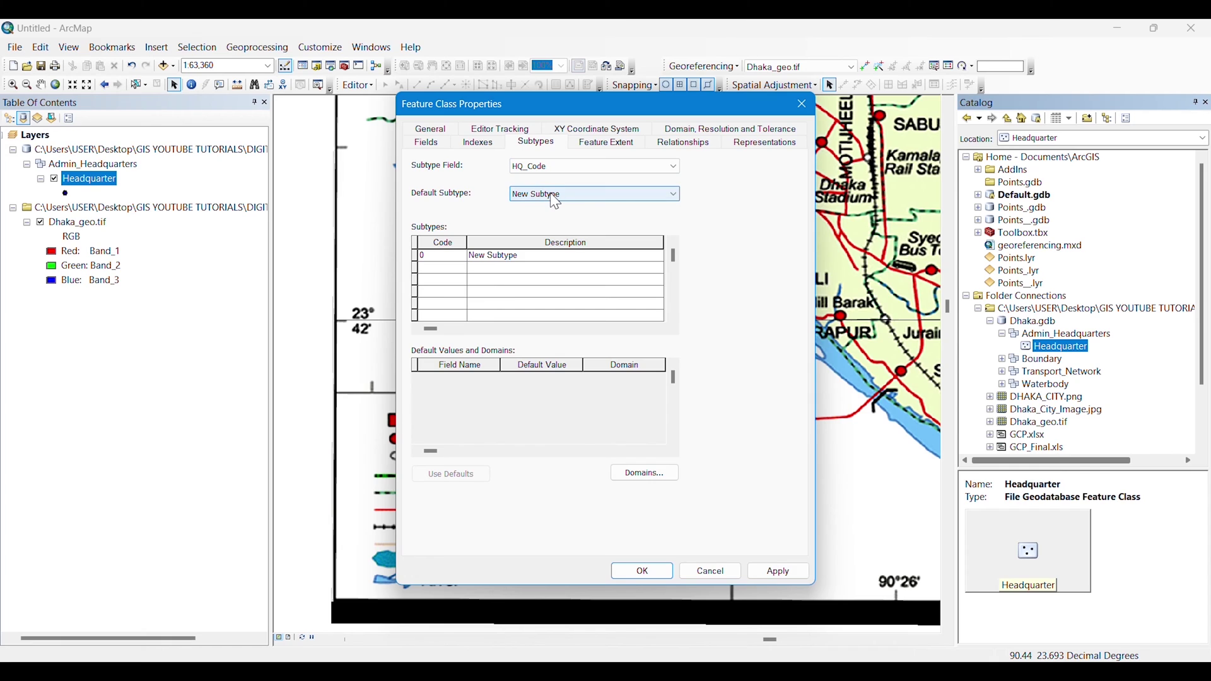
Step: Add subtypes 1 District_HQ and 2 Thana_HQ and apply them
click(450, 260)
text(1)
key(Tab)
text(Dis)
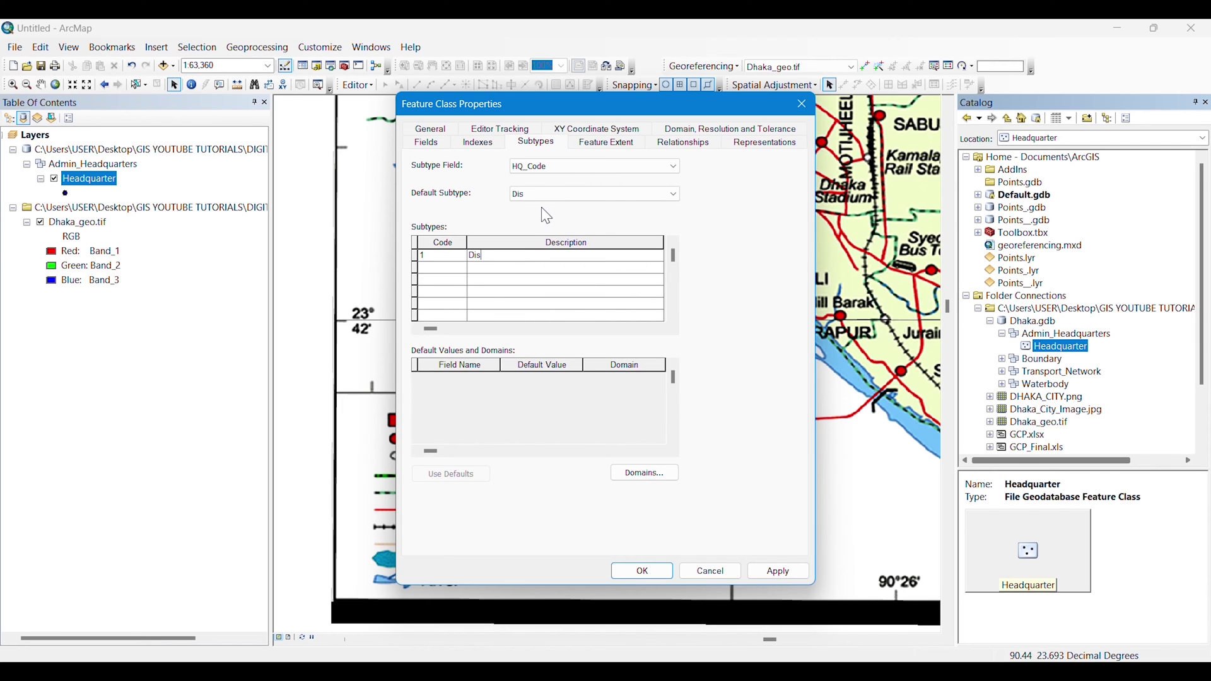
text(trict_HQ)
click(445, 269)
text(2)
click(500, 273)
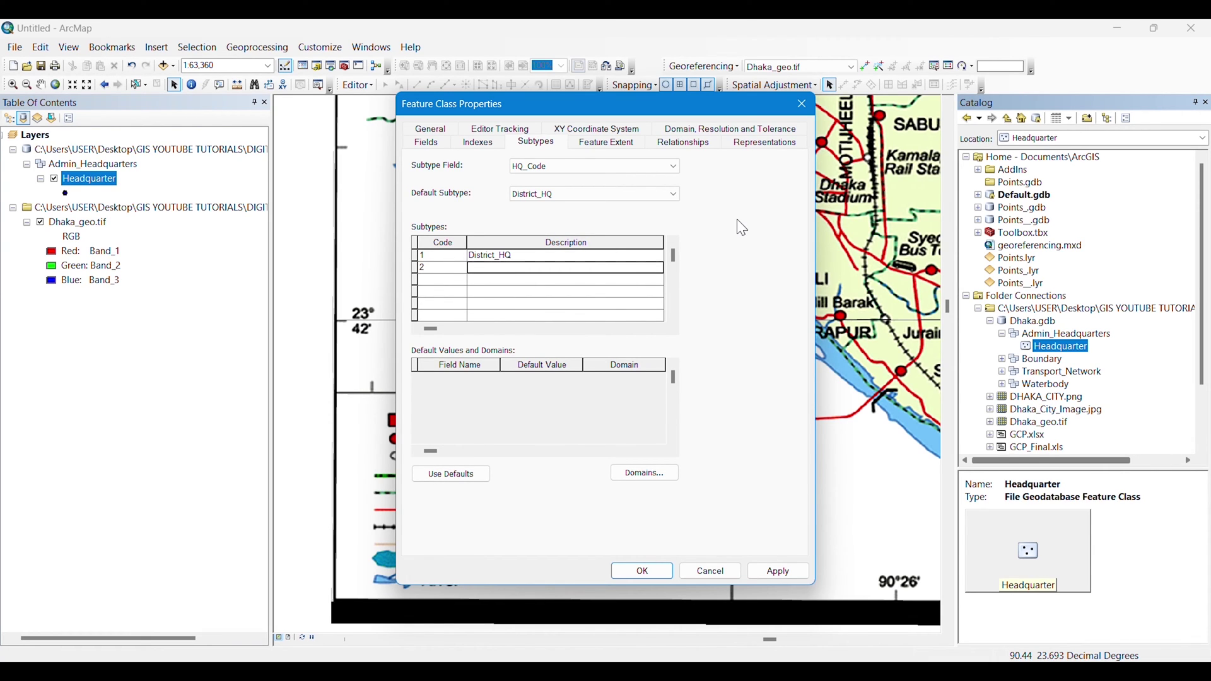
text(Than)
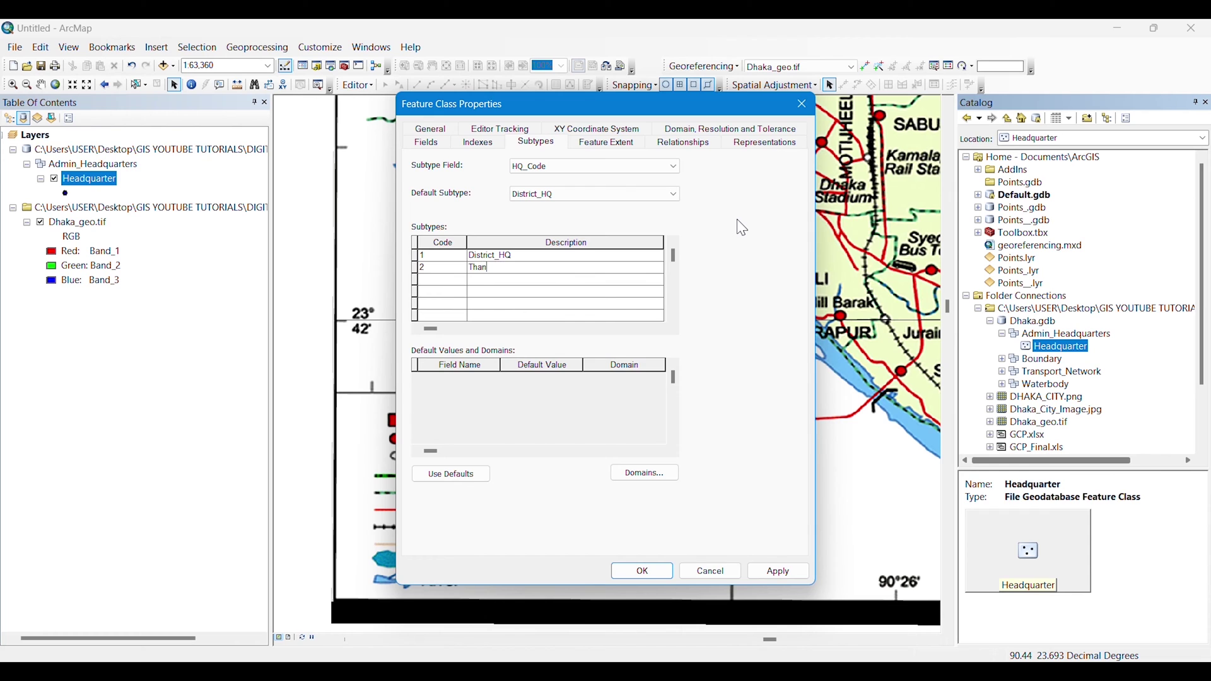
text(a_HQ)
click(665, 575)
Step: Remove the Headquarter layer and its re-added subtype group from the map
right_click(96, 181)
click(130, 204)
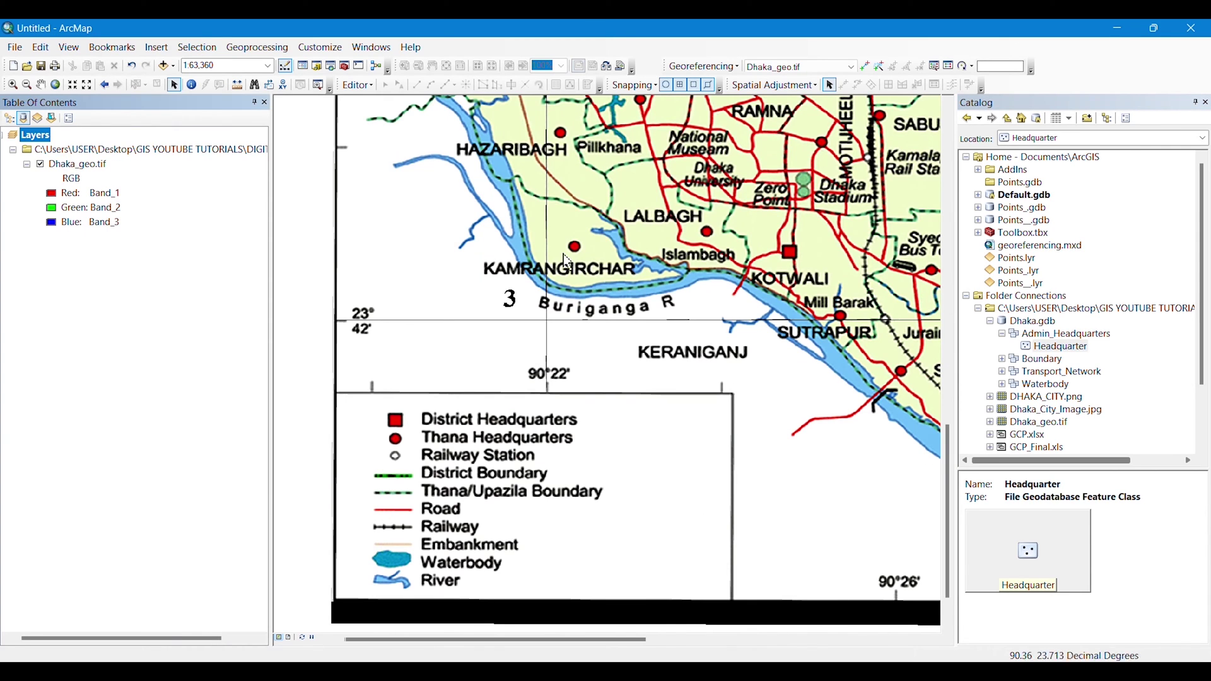
drag(1066, 348, 102, 272)
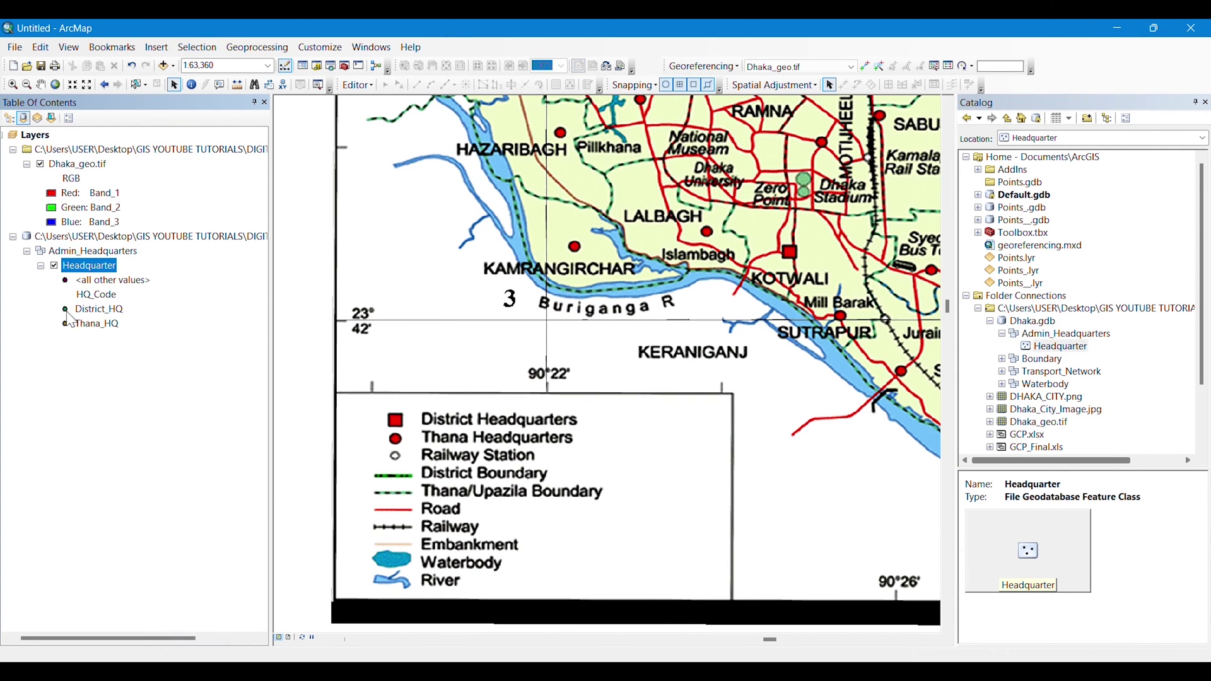
right_click(95, 261)
click(176, 291)
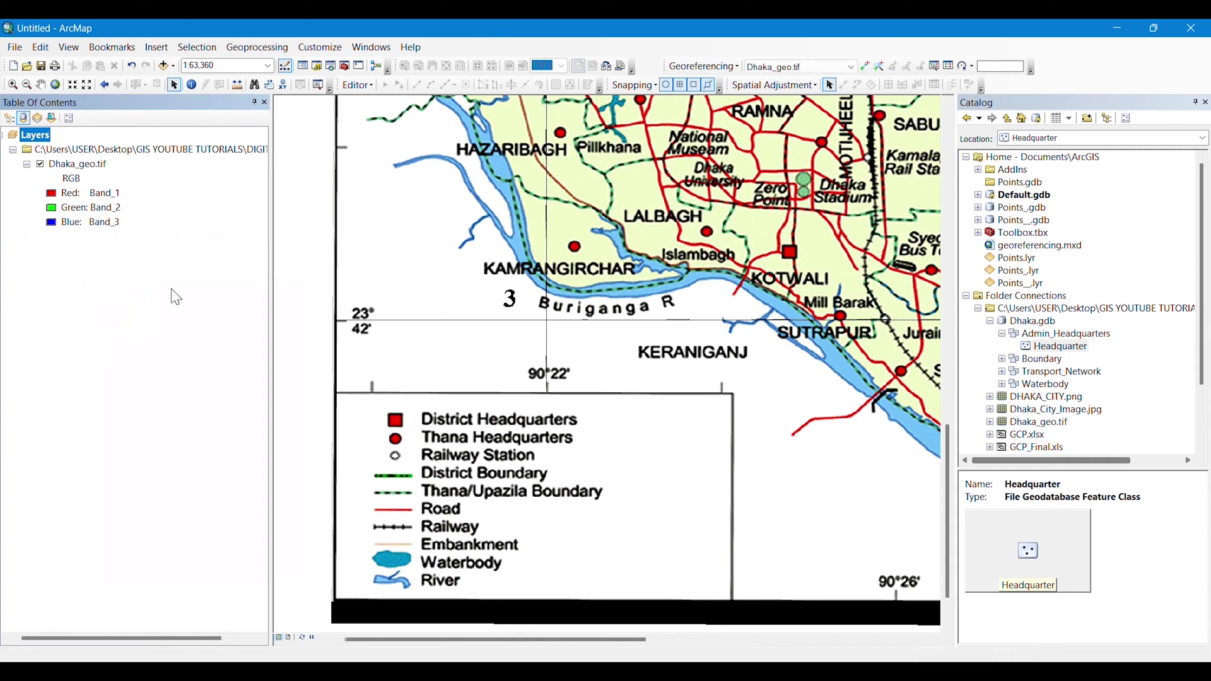
click(1037, 348)
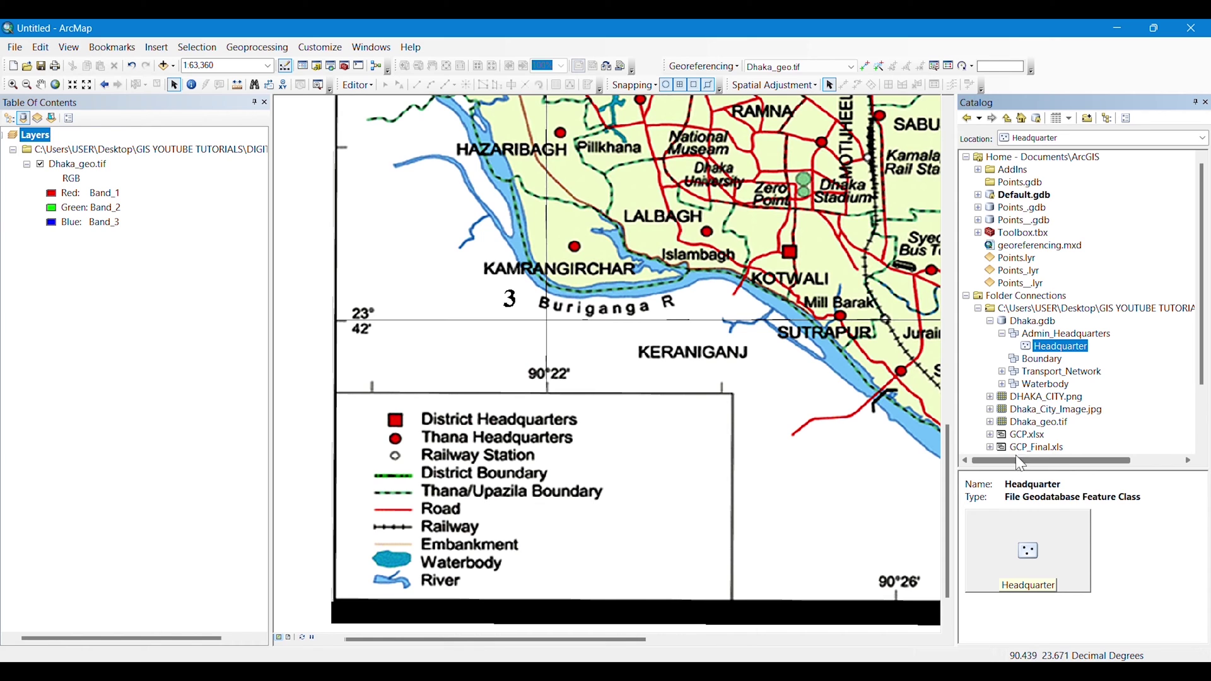
right_click(1041, 361)
click(1098, 546)
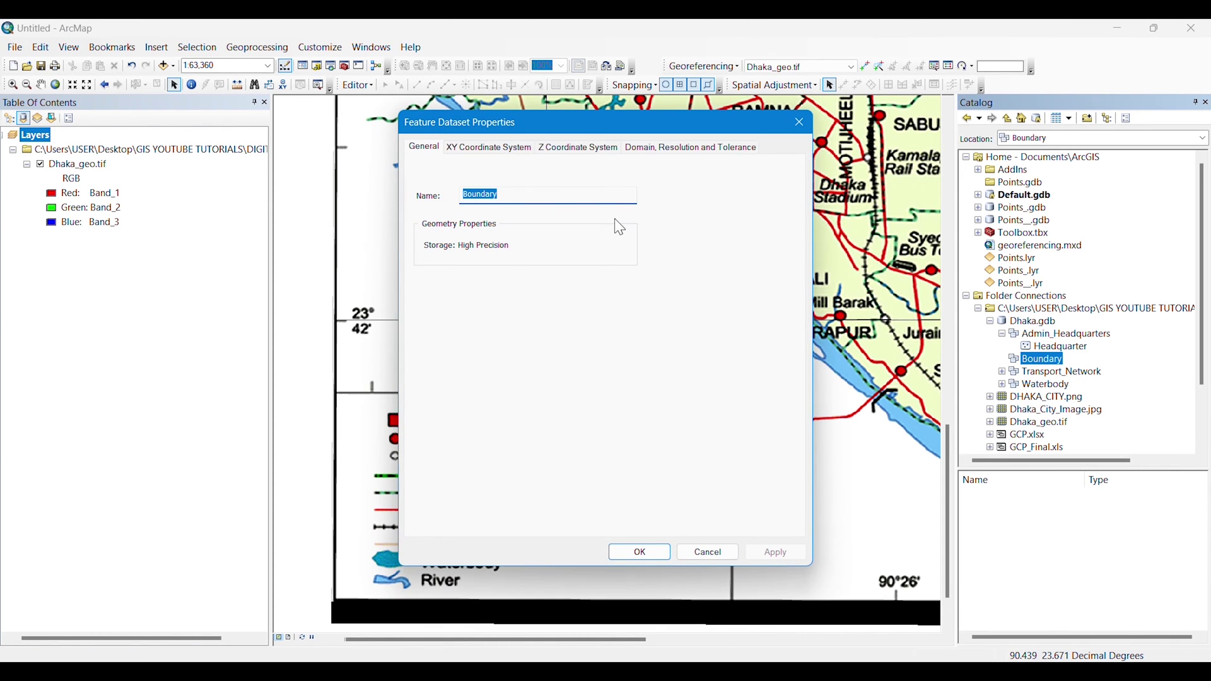
Step: Start a new line feature class named Boundary in the Boundary dataset
right_click(1038, 361)
mouse_move(1088, 470)
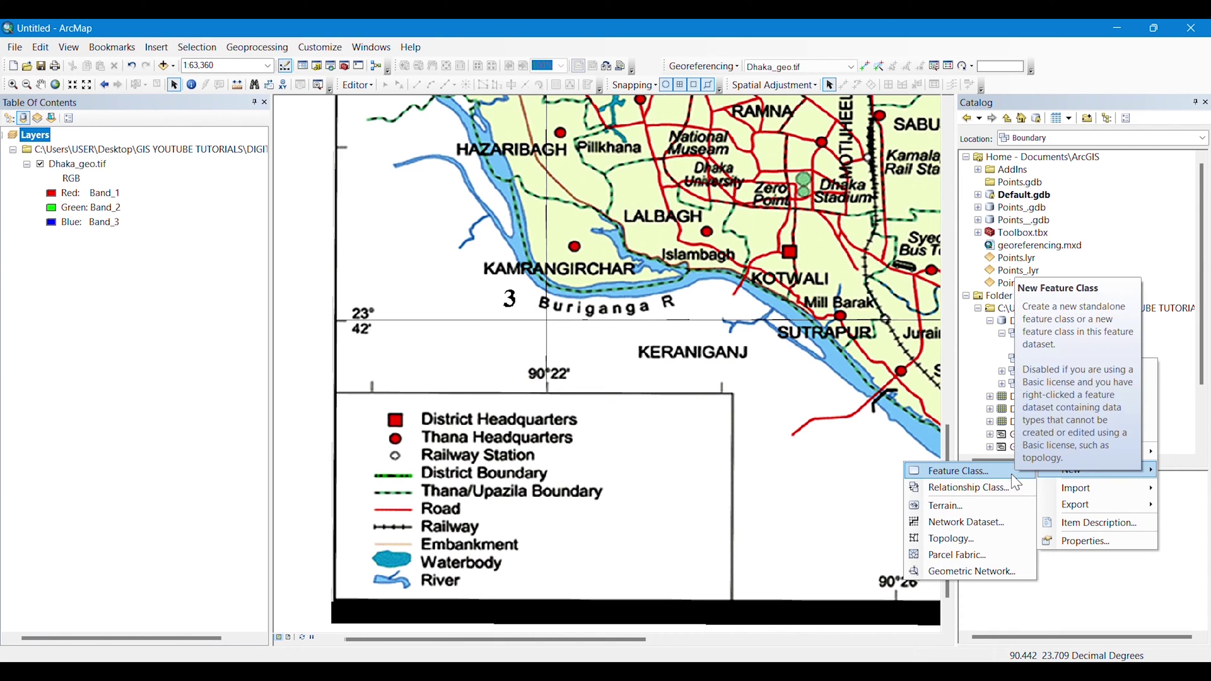
click(1009, 475)
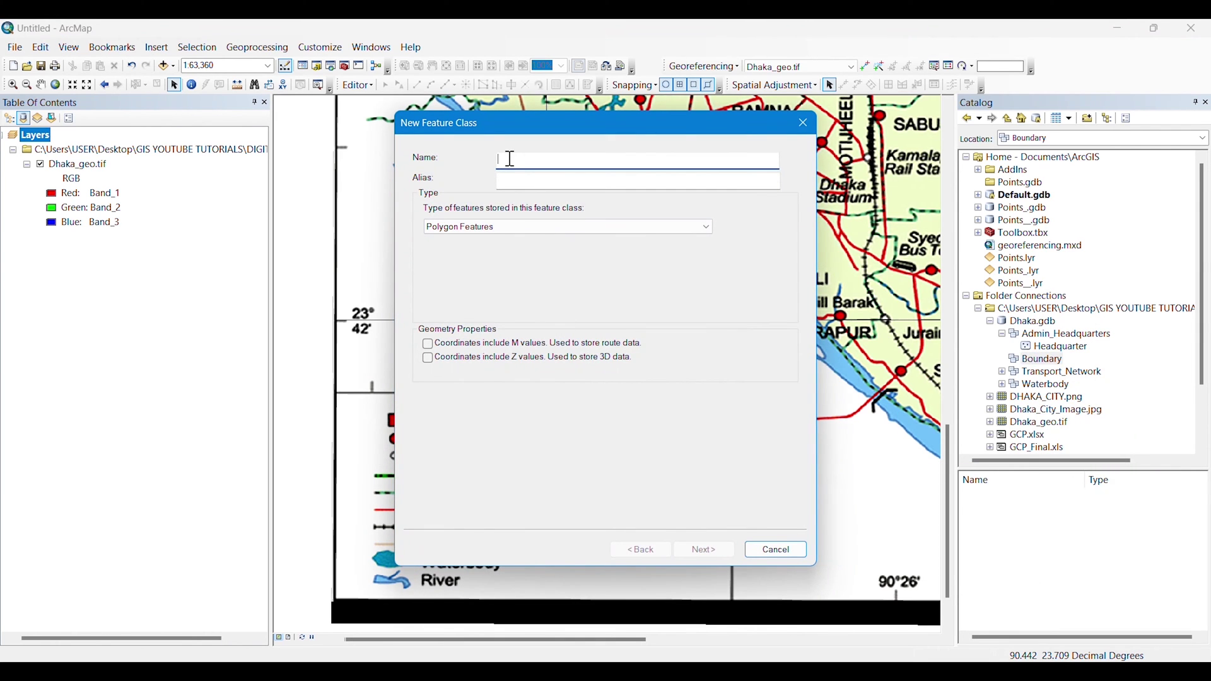
text(B)
click(502, 225)
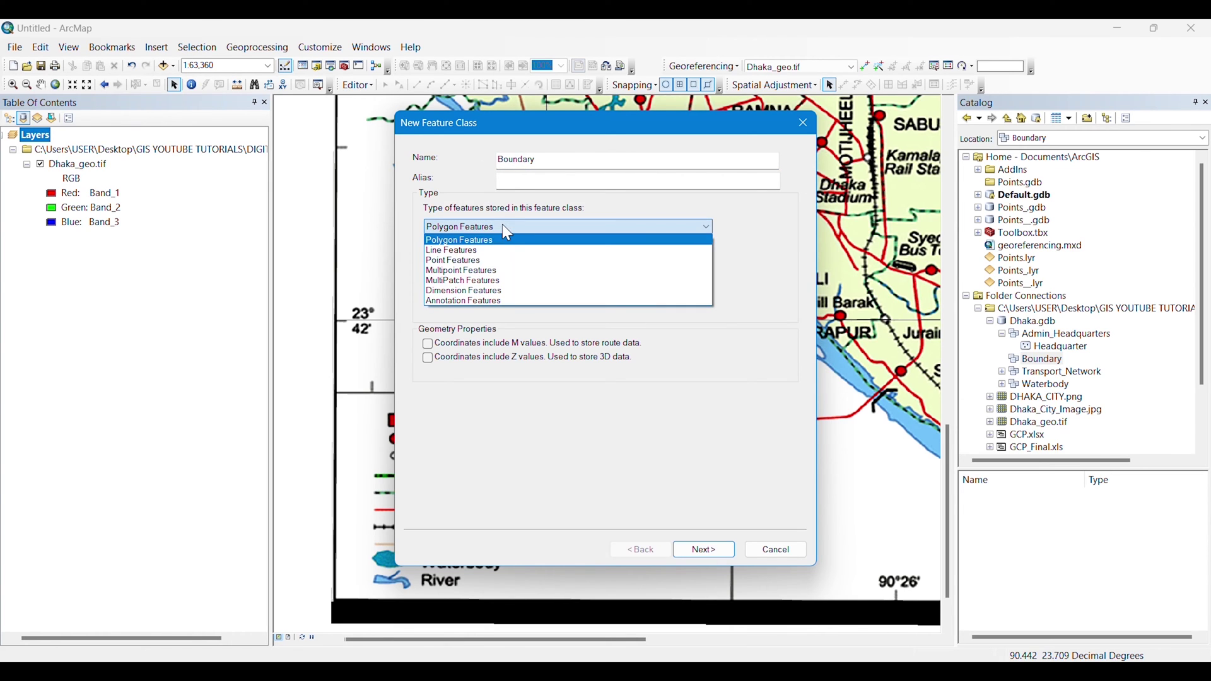
click(443, 252)
click(687, 550)
click(687, 550)
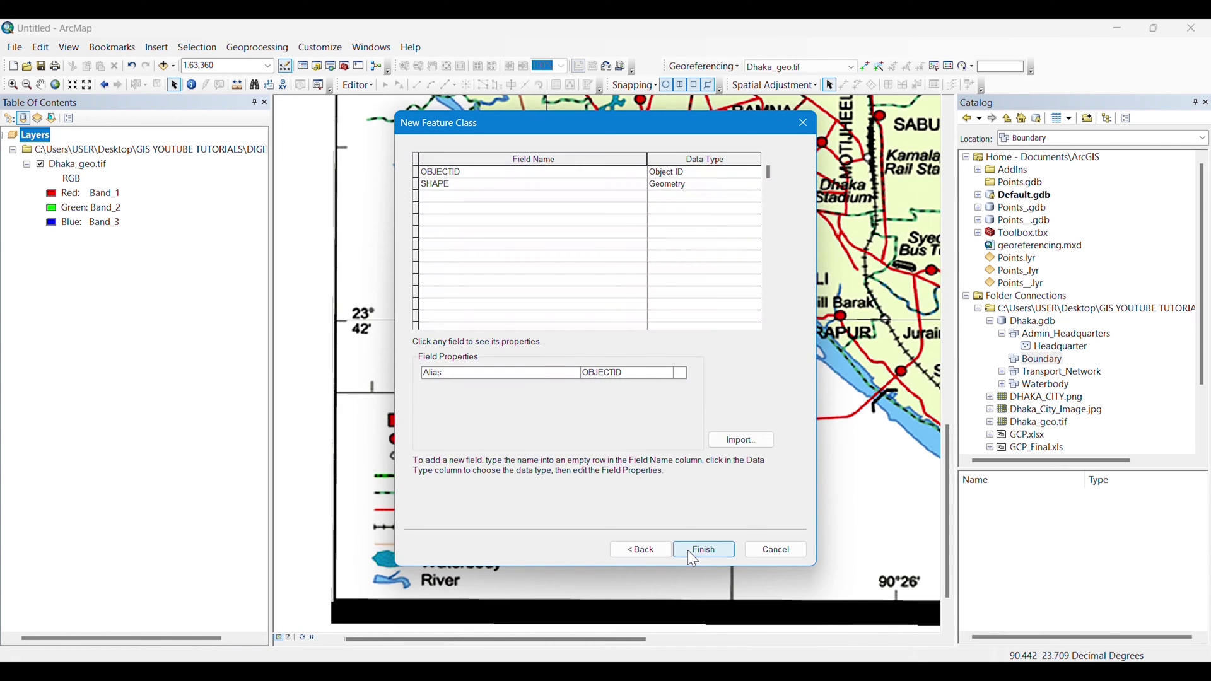
Step: Add a Short Integer Boundary_Code field, finish, and expand the Boundary dataset
click(457, 198)
text(Boundary_Code)
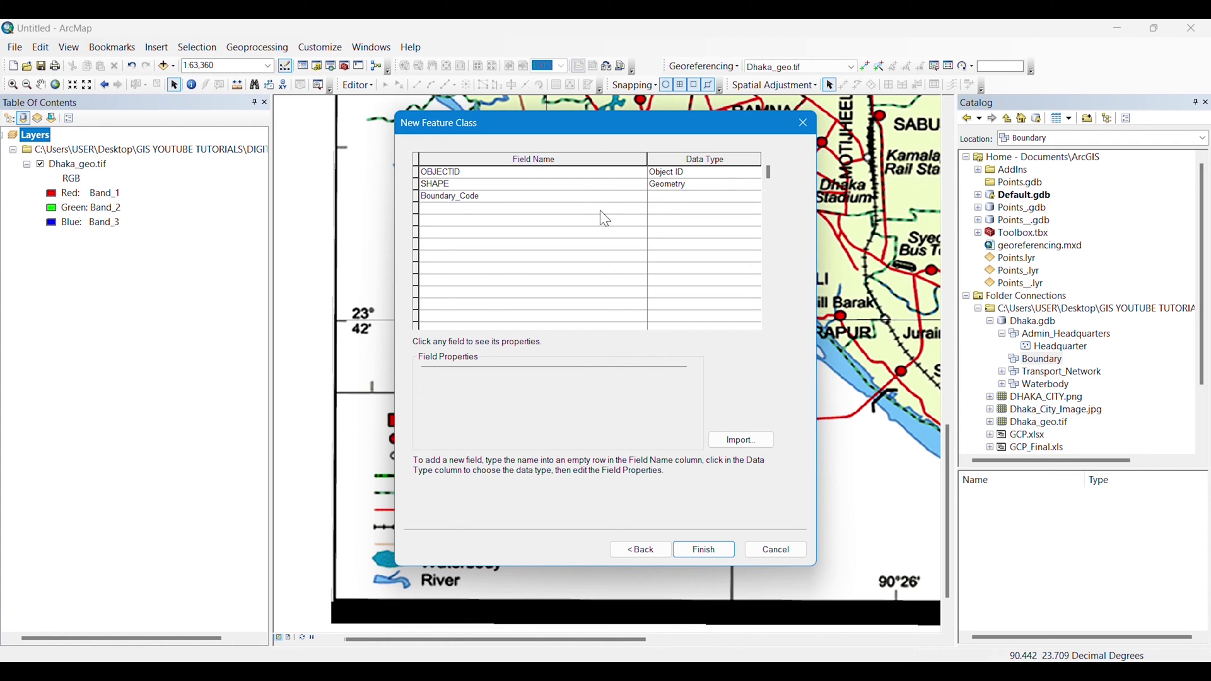
click(661, 199)
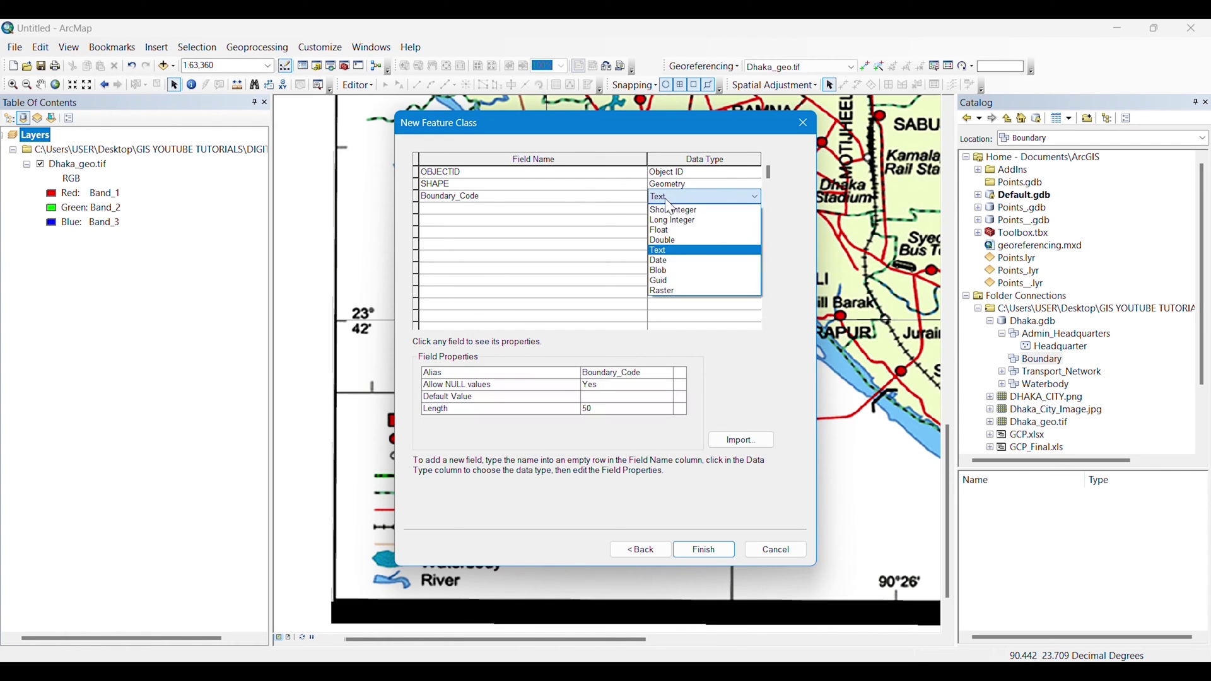
click(681, 210)
click(705, 555)
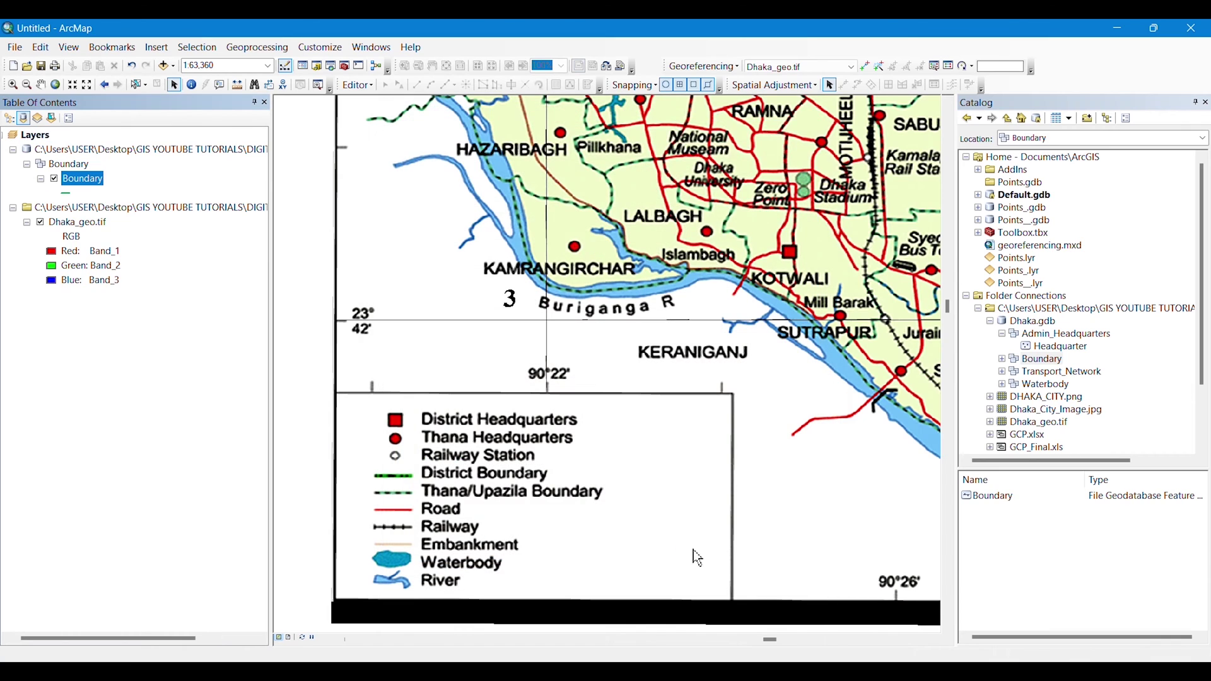
double_click(1031, 361)
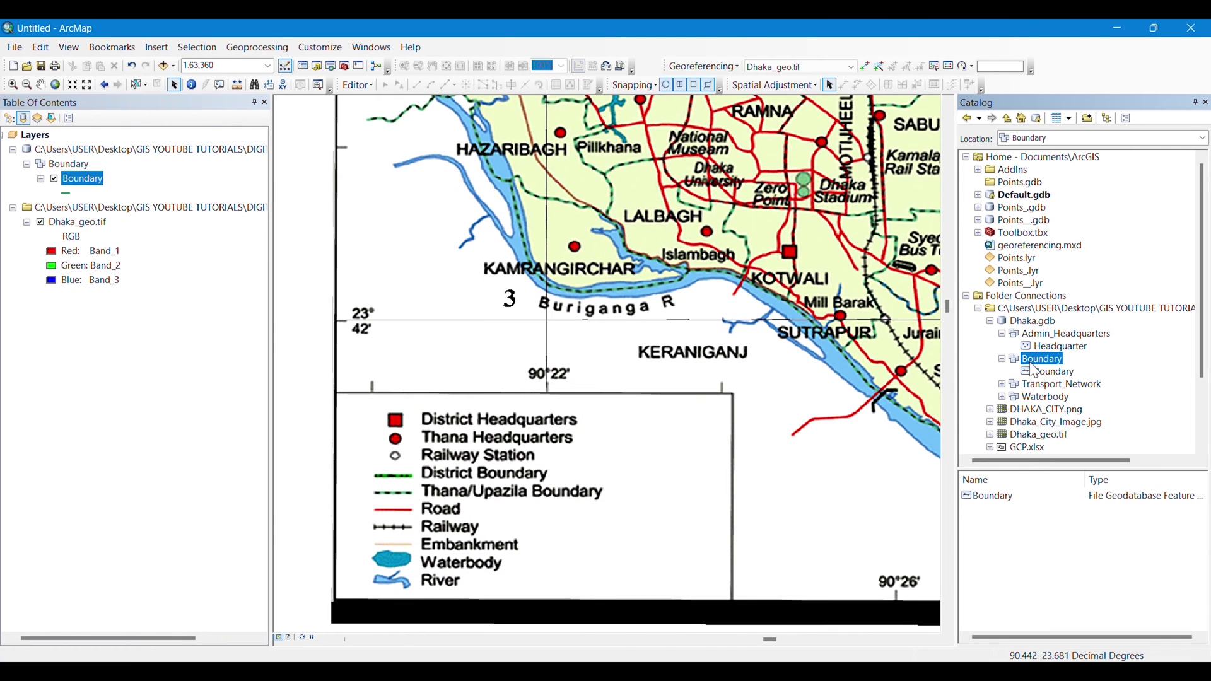
right_click(1048, 372)
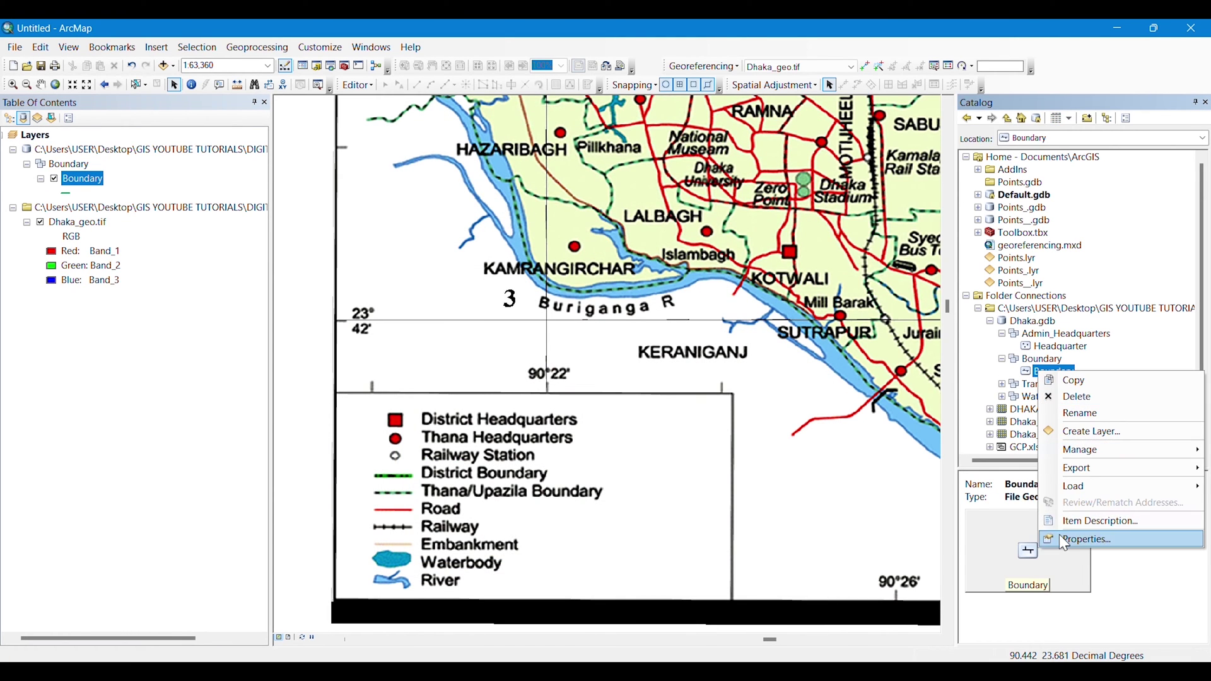
Step: Make Boundary_Code the subtype field and add subtype 1 District_boundary
click(1082, 538)
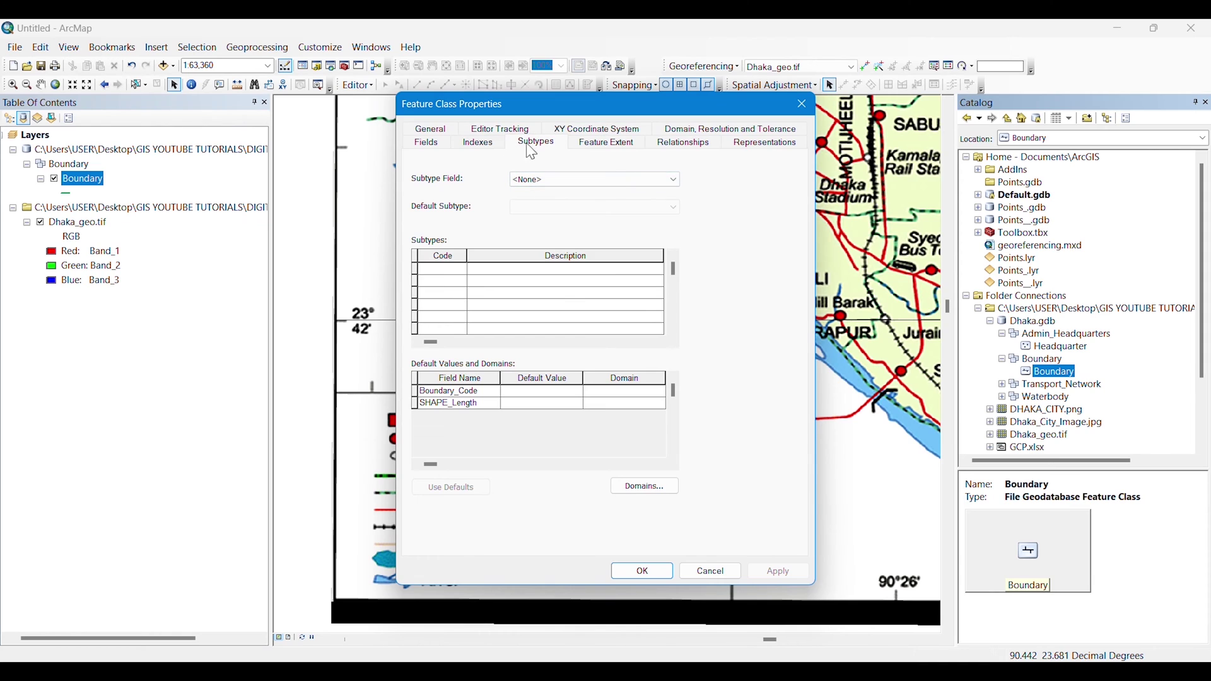
click(542, 183)
click(543, 196)
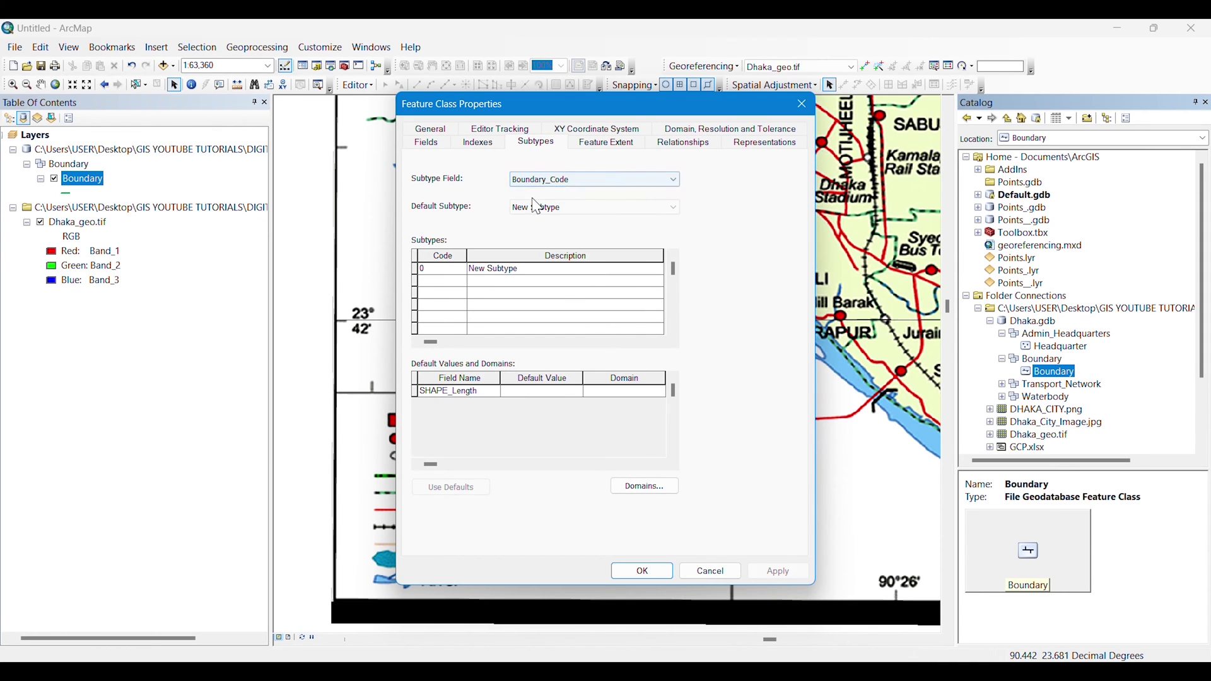
text(1)
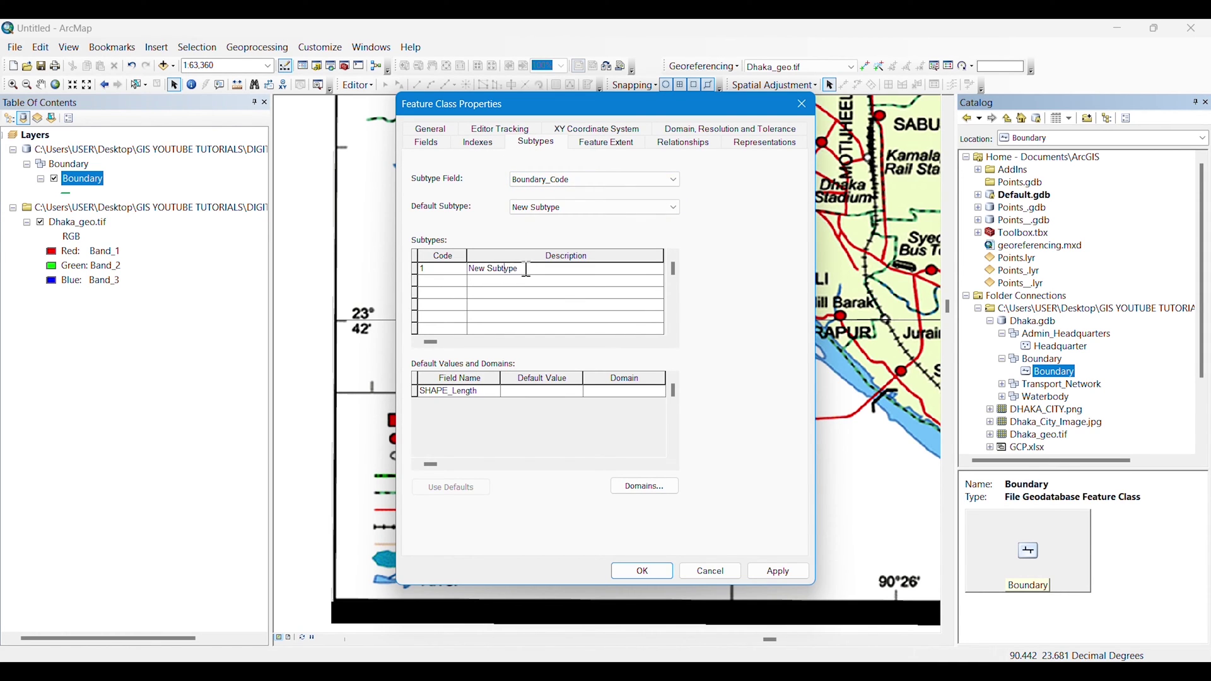
key(Tab)
text(District_boundary)
Step: Add subtype 2 Upazila_boundary and apply the Boundary properties
click(442, 281)
text(2)
key(Tab)
text(U)
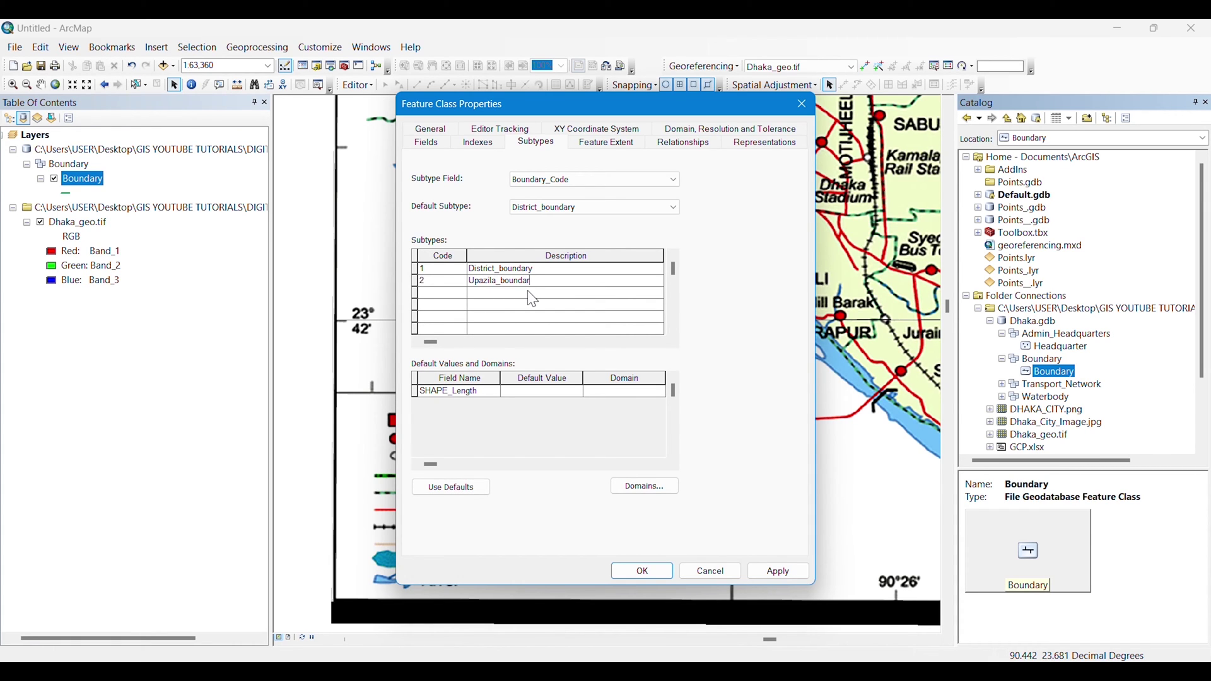
click(778, 571)
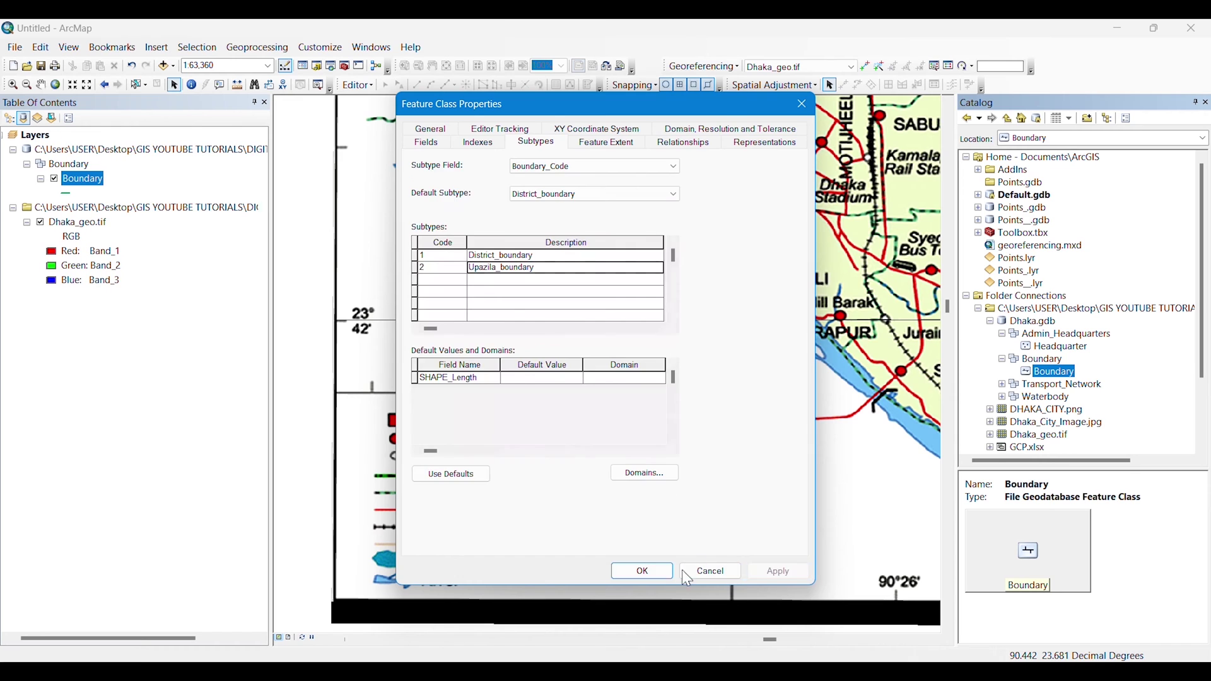
click(694, 574)
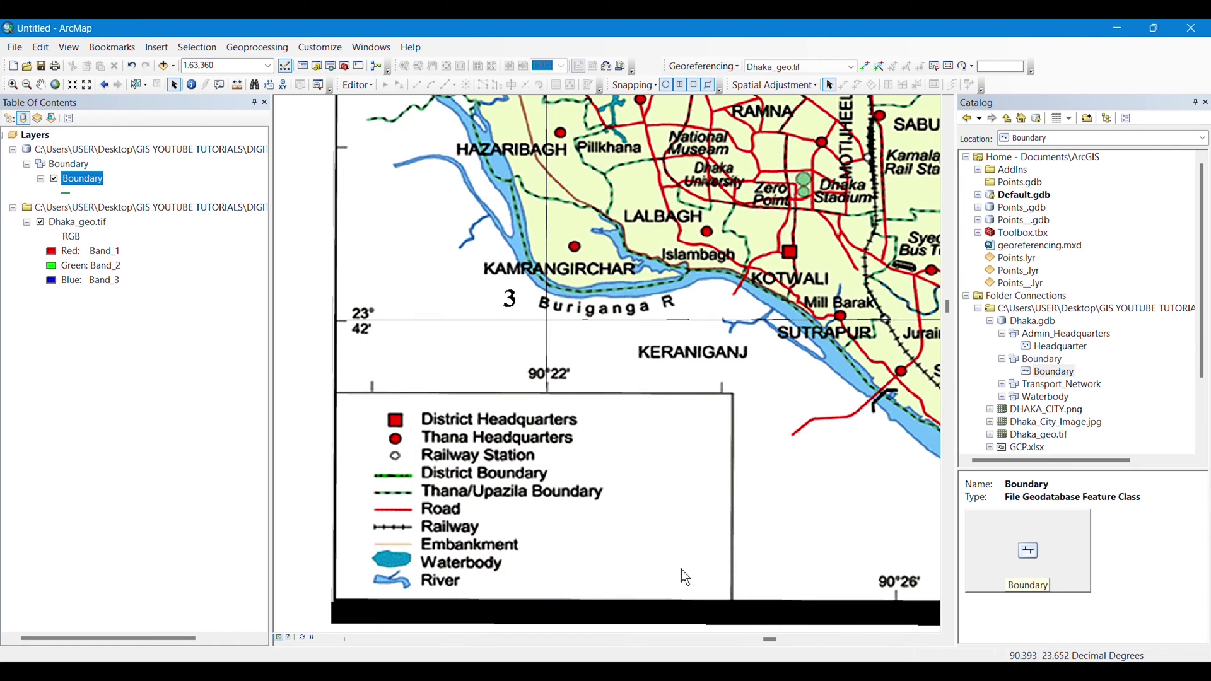
Step: Start a new line feature class named Transport_Network in the Transport_Network dataset
right_click(1028, 384)
mouse_move(1075, 496)
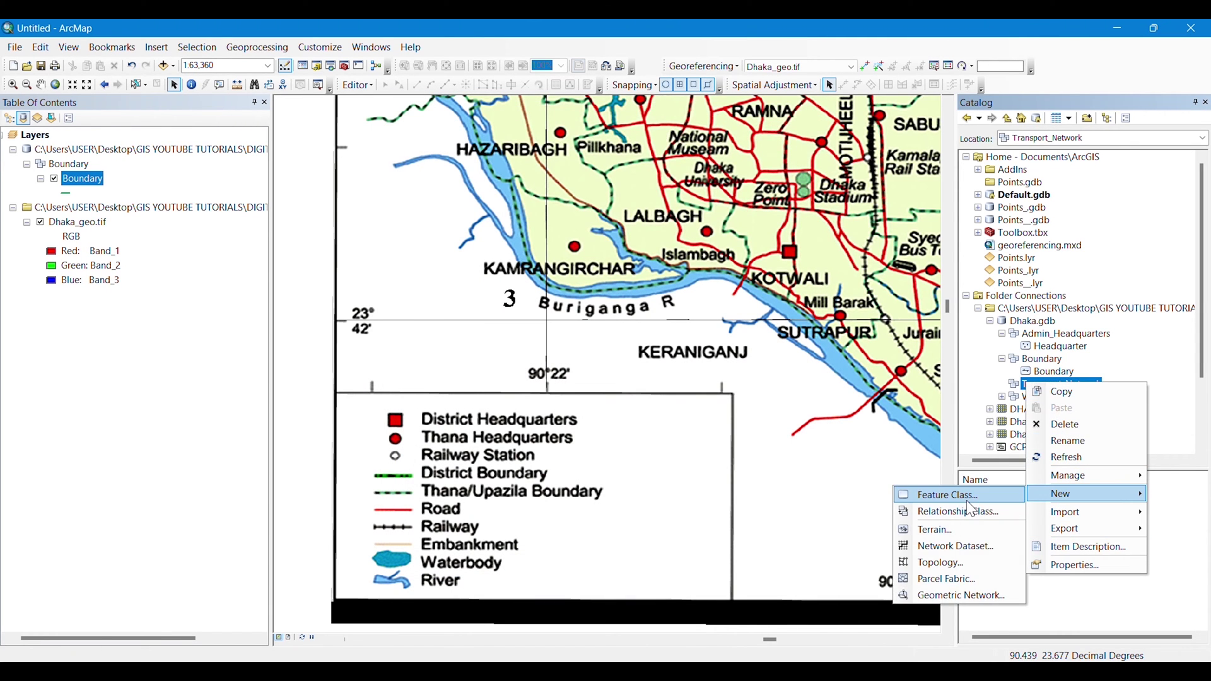
click(946, 496)
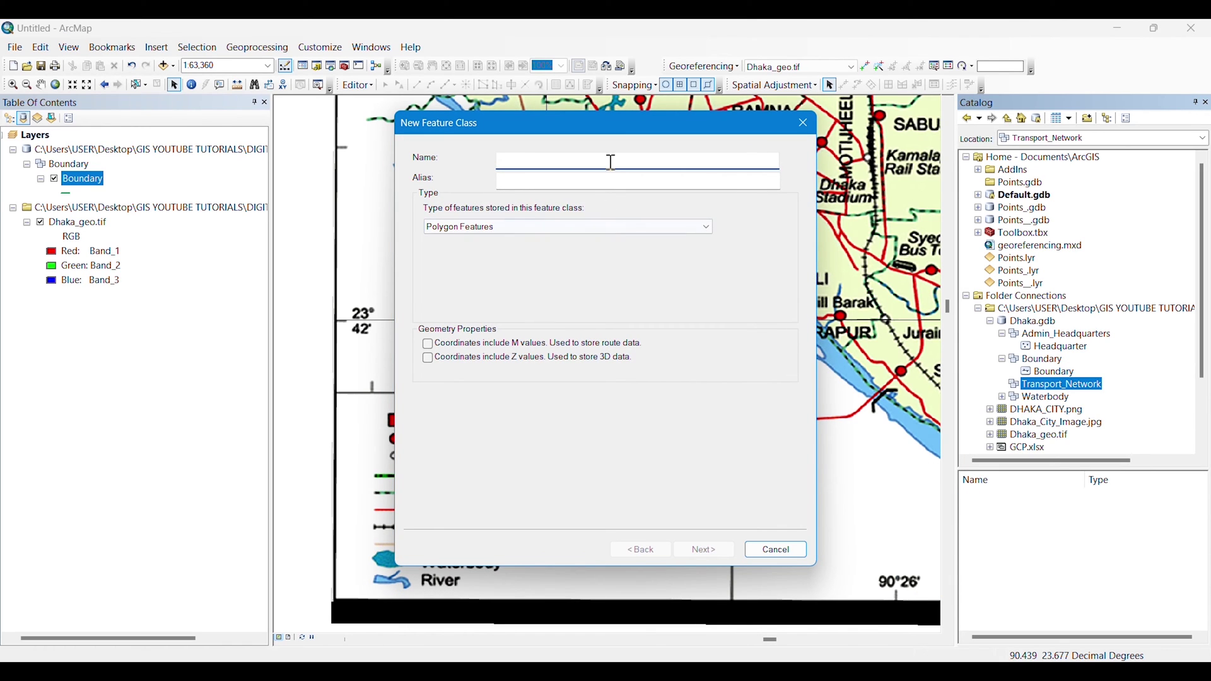
text(Transport_Network)
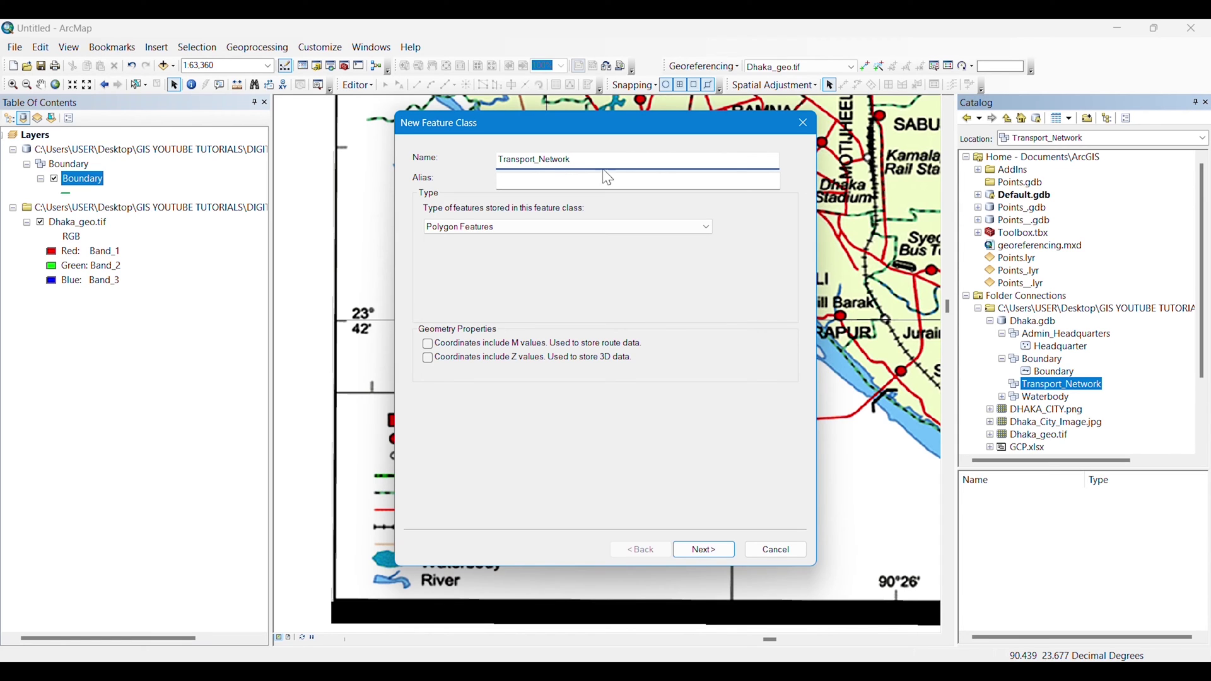
click(504, 226)
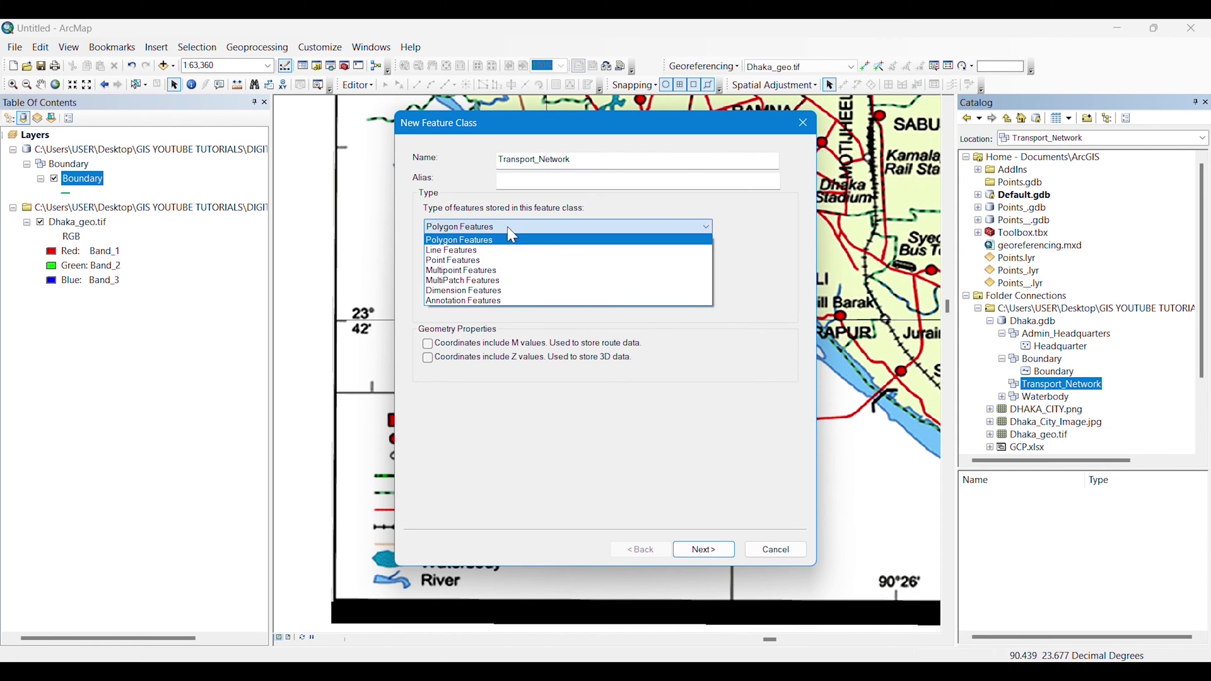
click(457, 251)
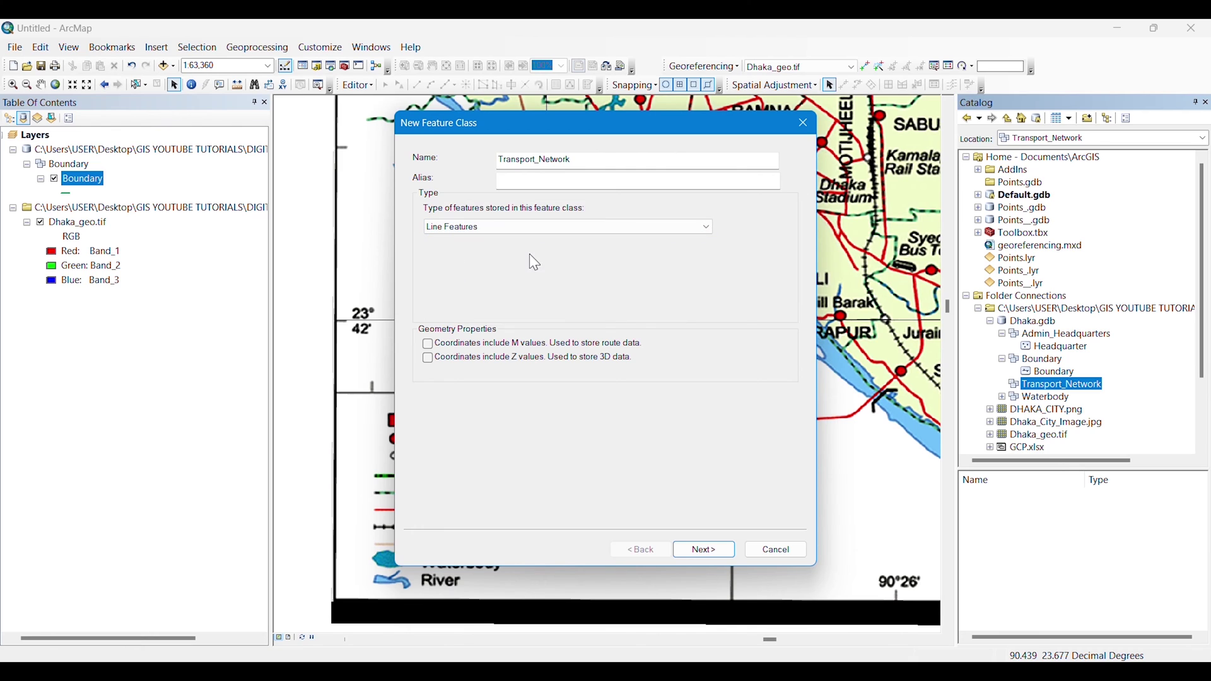
click(702, 553)
click(703, 553)
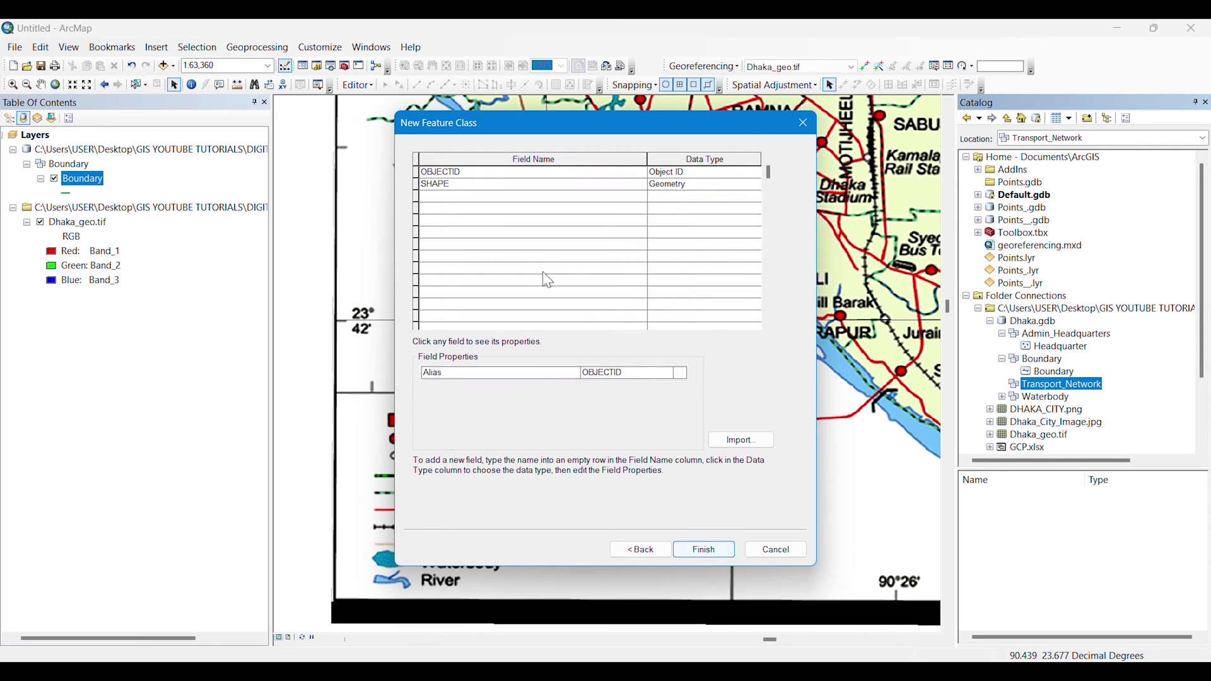
Step: Add a Short Integer Transport_Code field, finish, and select the new feature class
click(472, 197)
text(Transport)
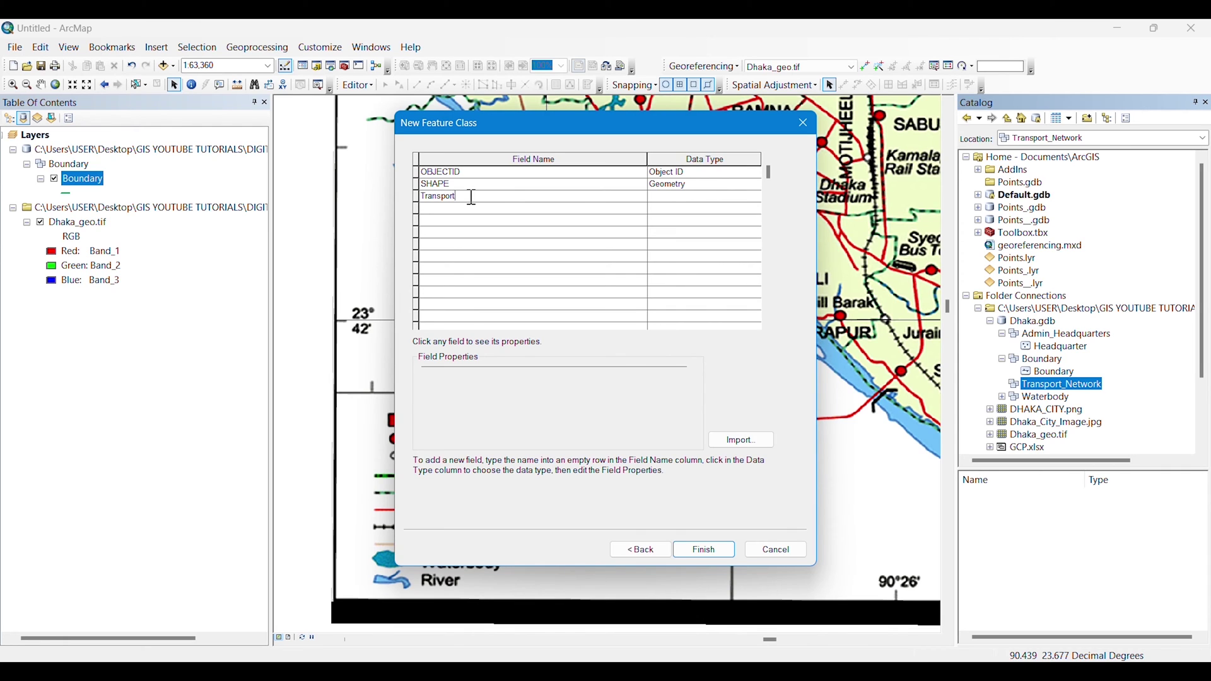
text(_Code)
click(670, 199)
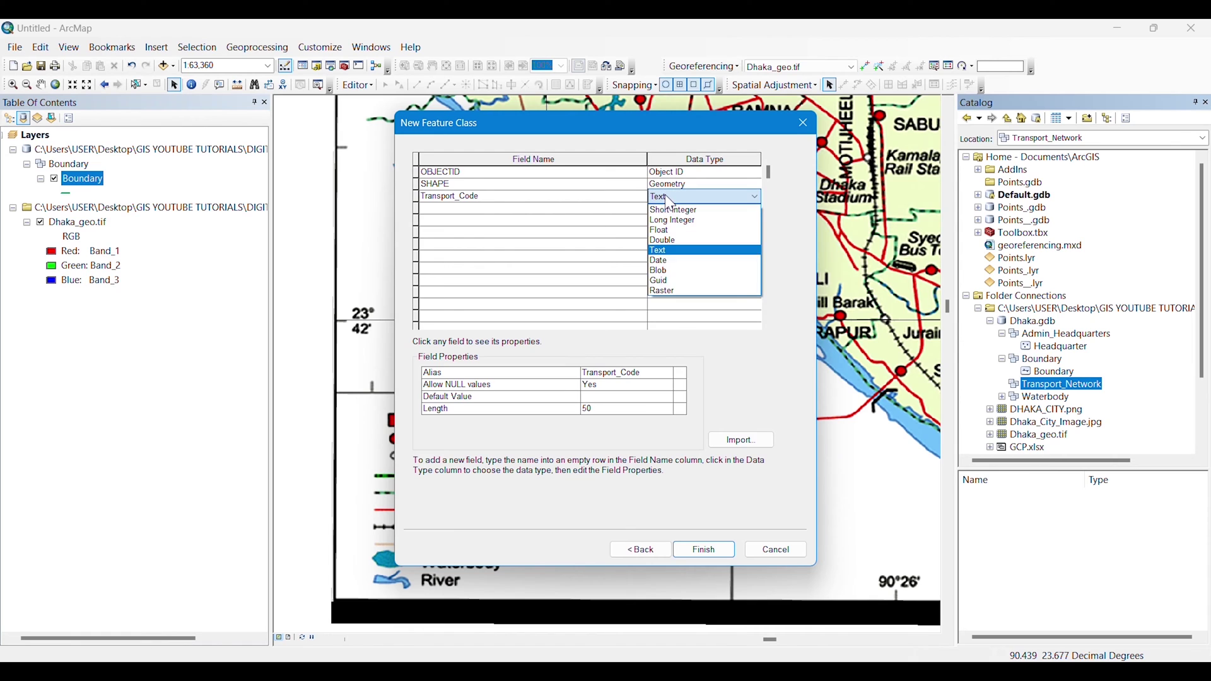
click(674, 210)
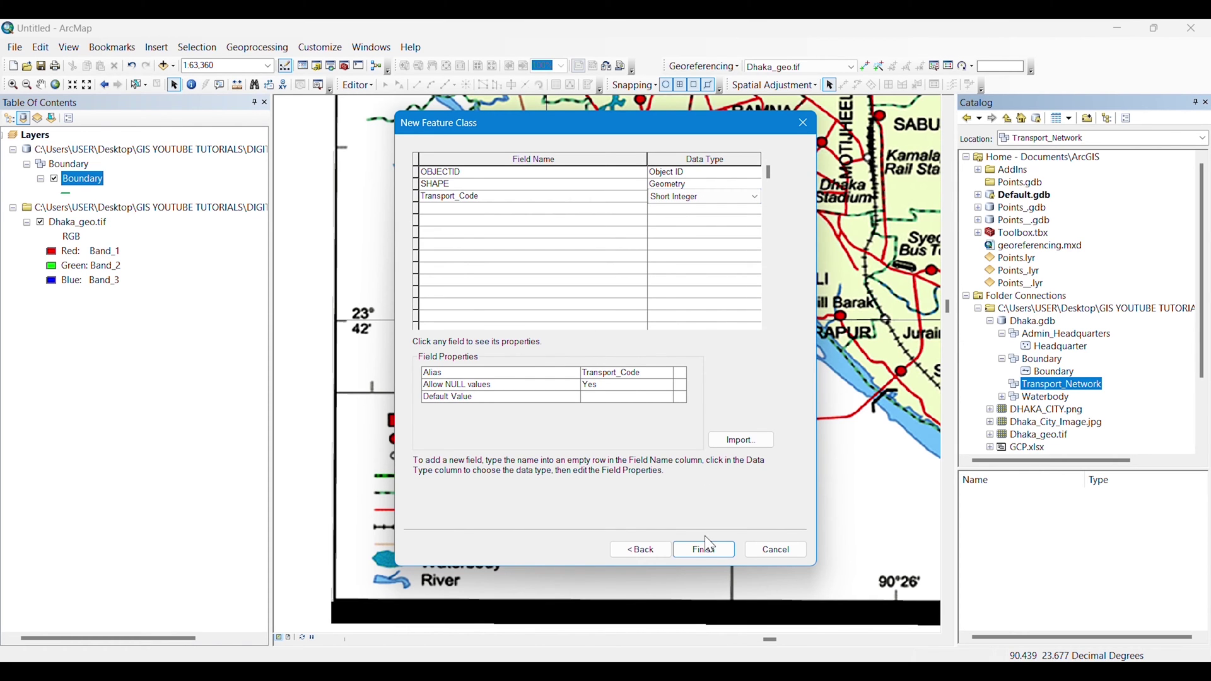
click(705, 554)
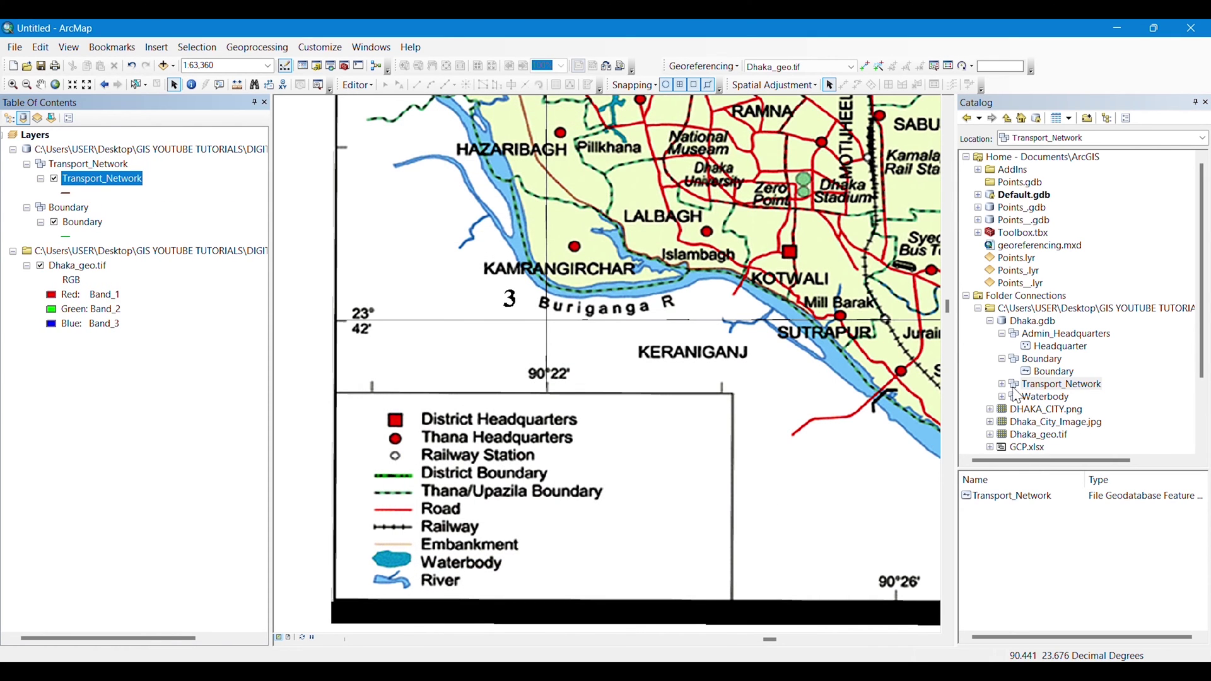
double_click(1033, 386)
click(1060, 398)
Step: In the Transport_Network feature class properties, choose Transport_Code as the subtype field
right_click(1060, 397)
click(1090, 561)
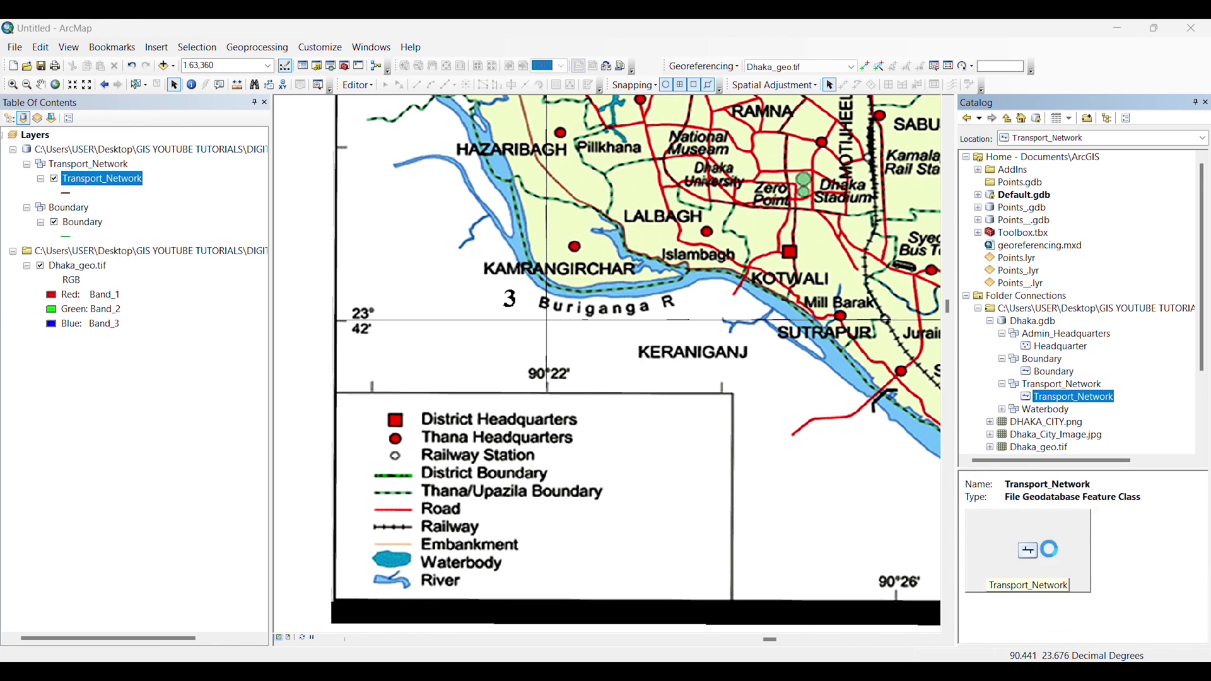
click(543, 181)
click(542, 201)
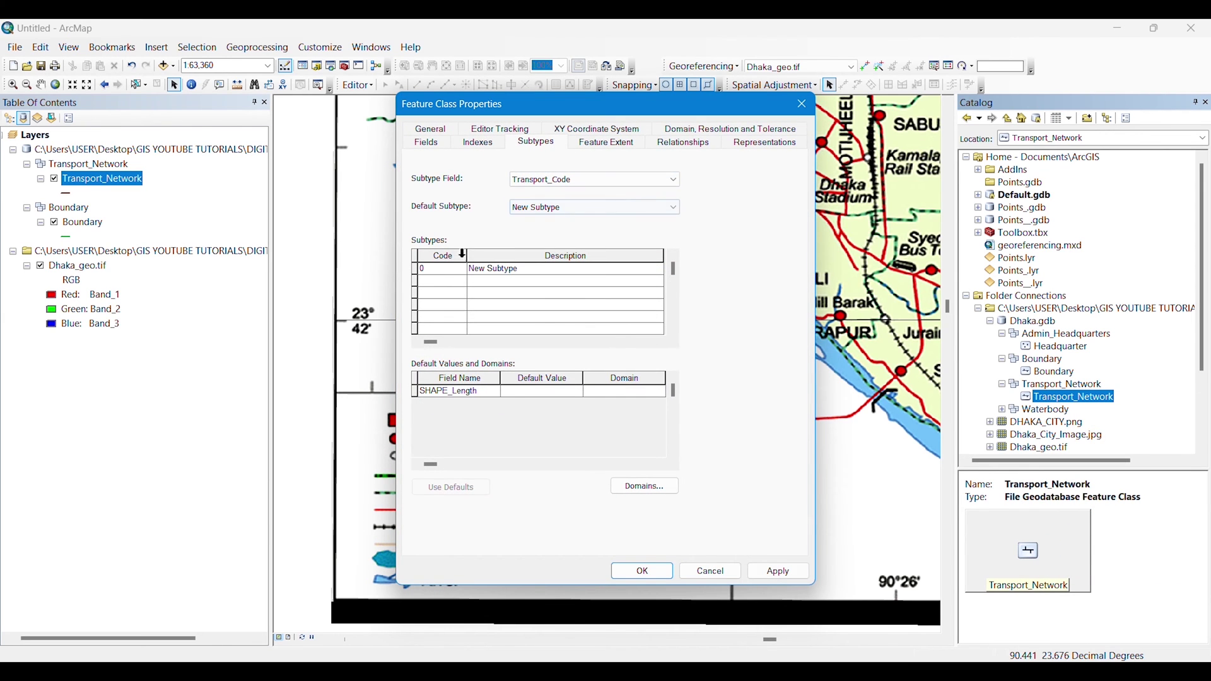
Step: Enter subtypes 1 Road and 2 Railway, confirm, and expand the empty Waterbody dataset
click(514, 271)
text(Road)
click(435, 282)
text(2)
click(492, 281)
text(Railway)
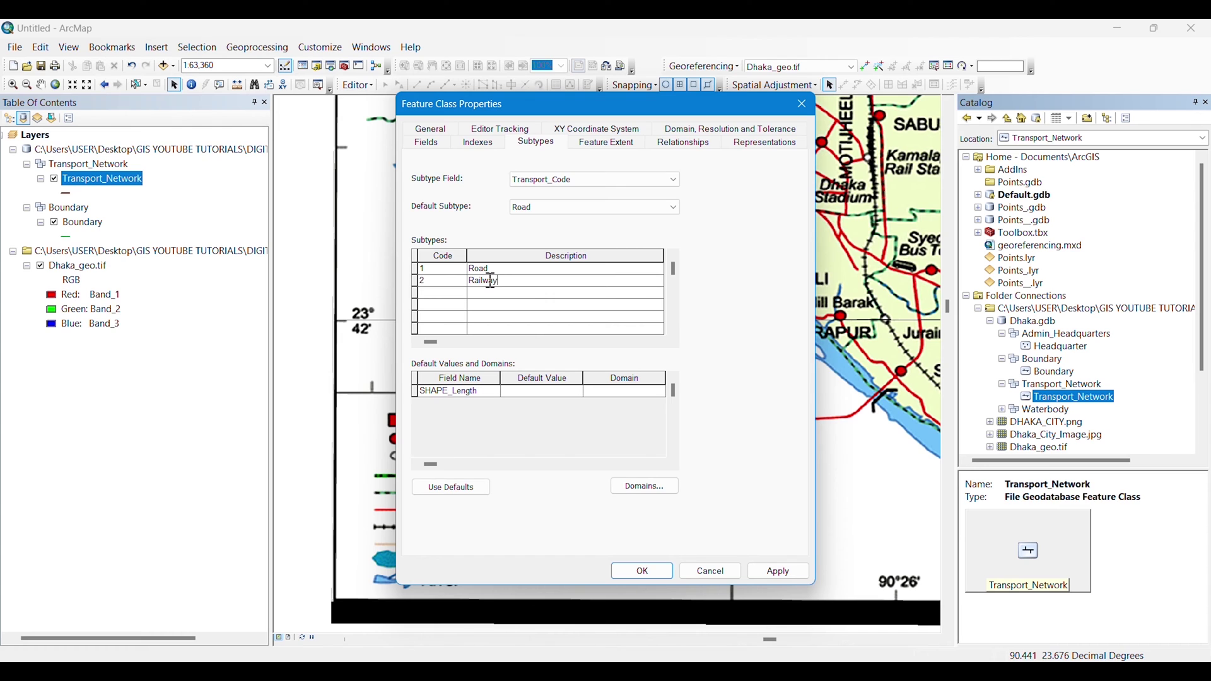
click(650, 574)
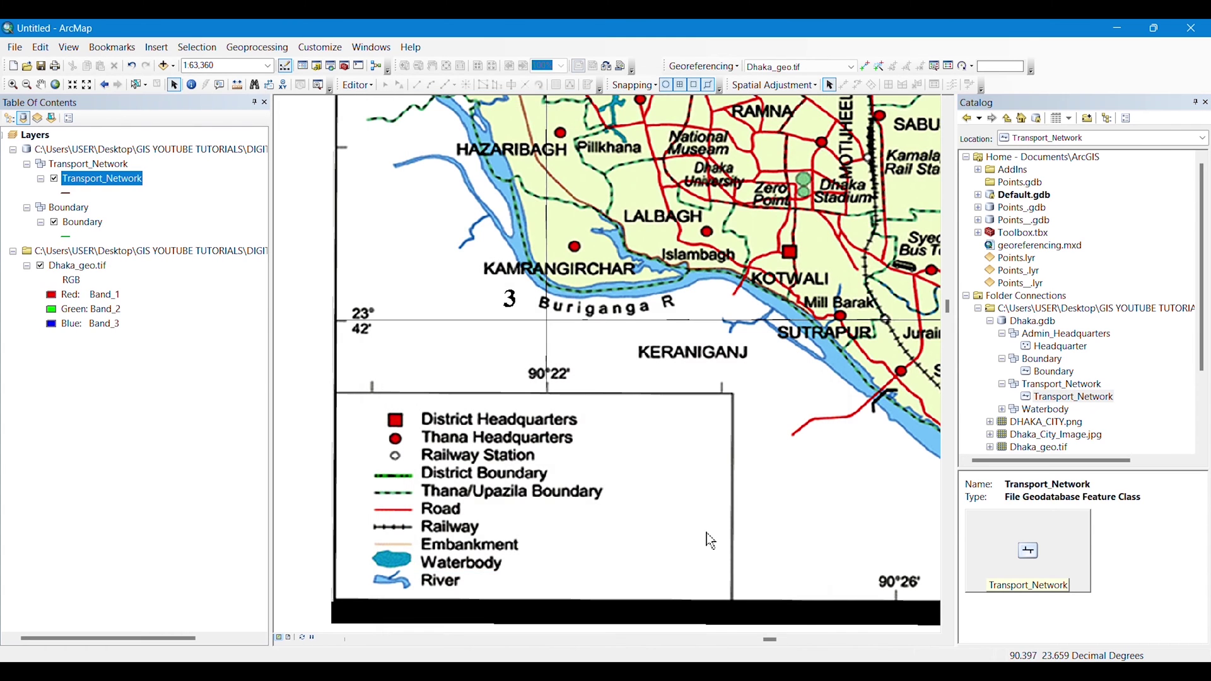
click(1004, 409)
scroll(1203, 347, down, 1)
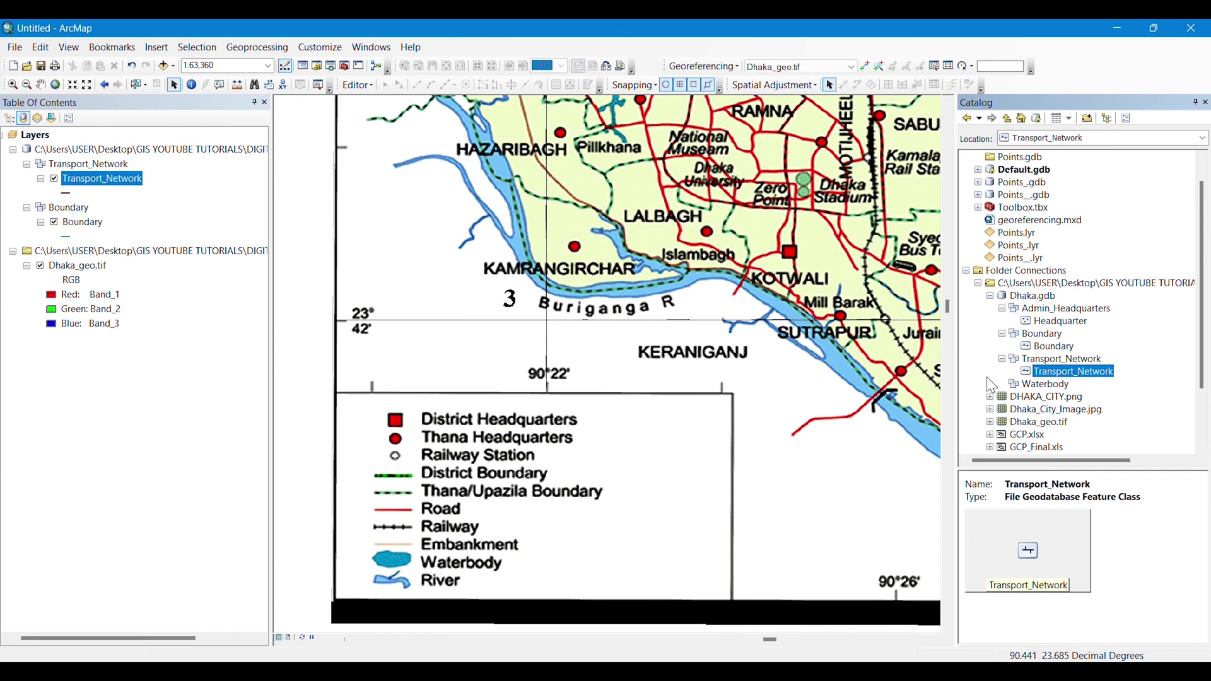
Step: Start a new feature class named Waterbody in the Waterbody dataset, storing polygon features
right_click(1040, 387)
mouse_move(1072, 494)
click(989, 494)
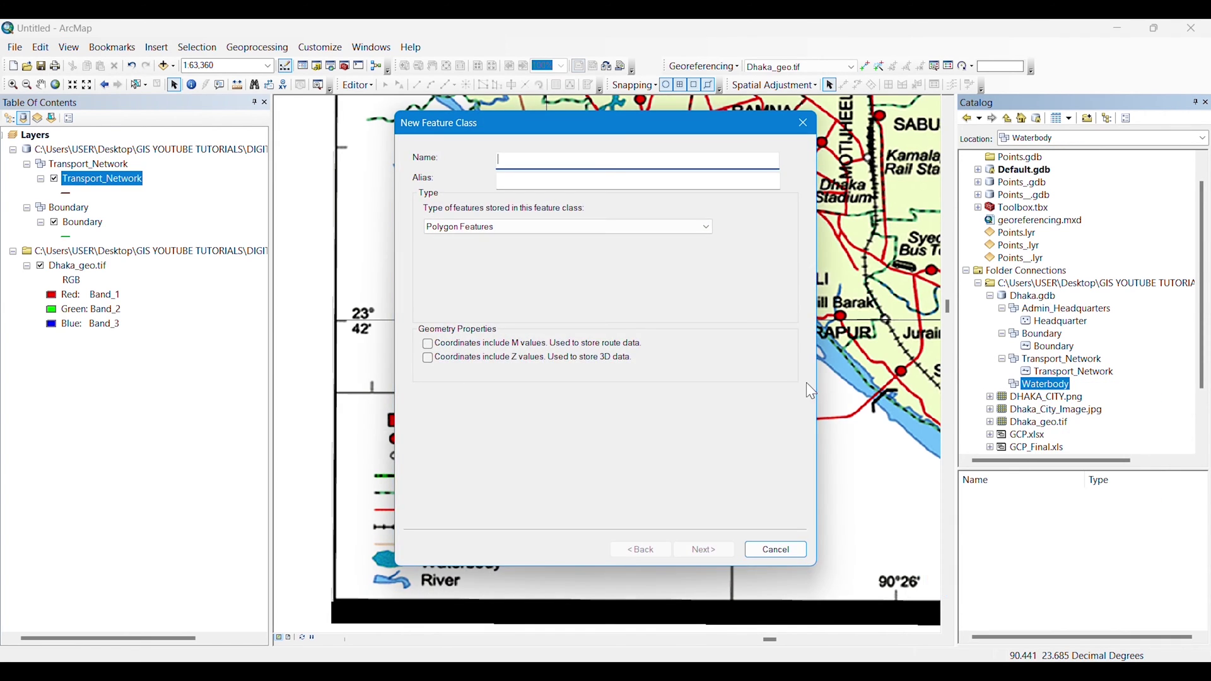
text(Waterbody)
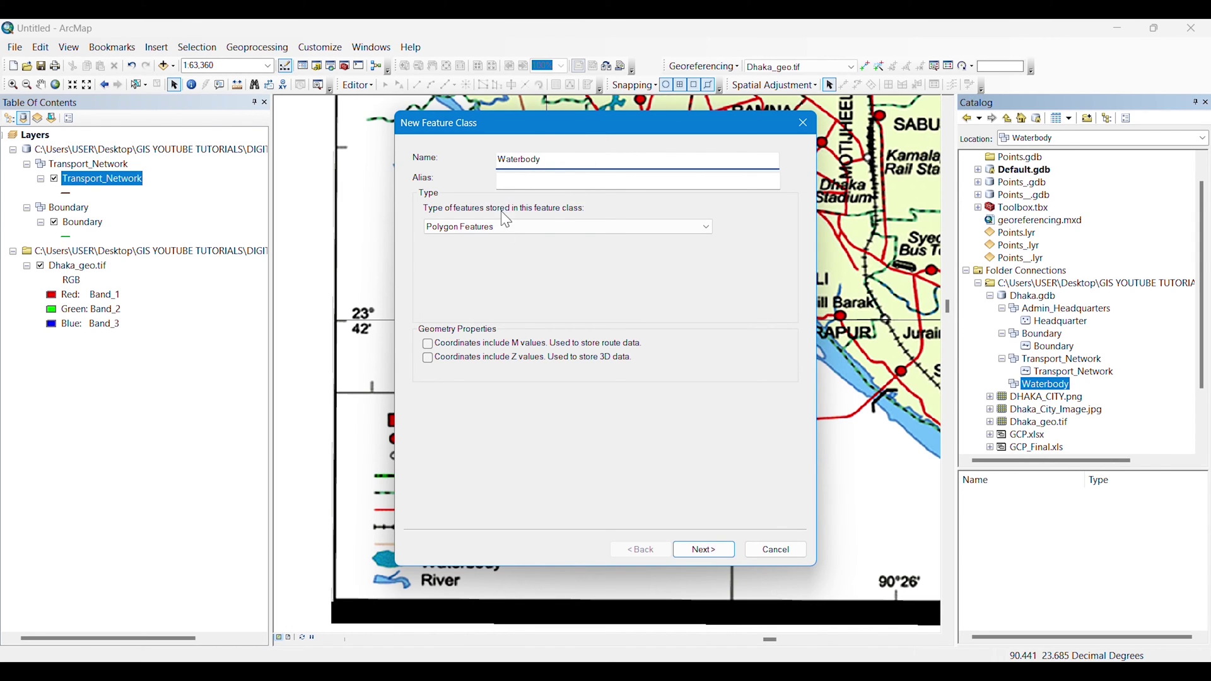
click(506, 222)
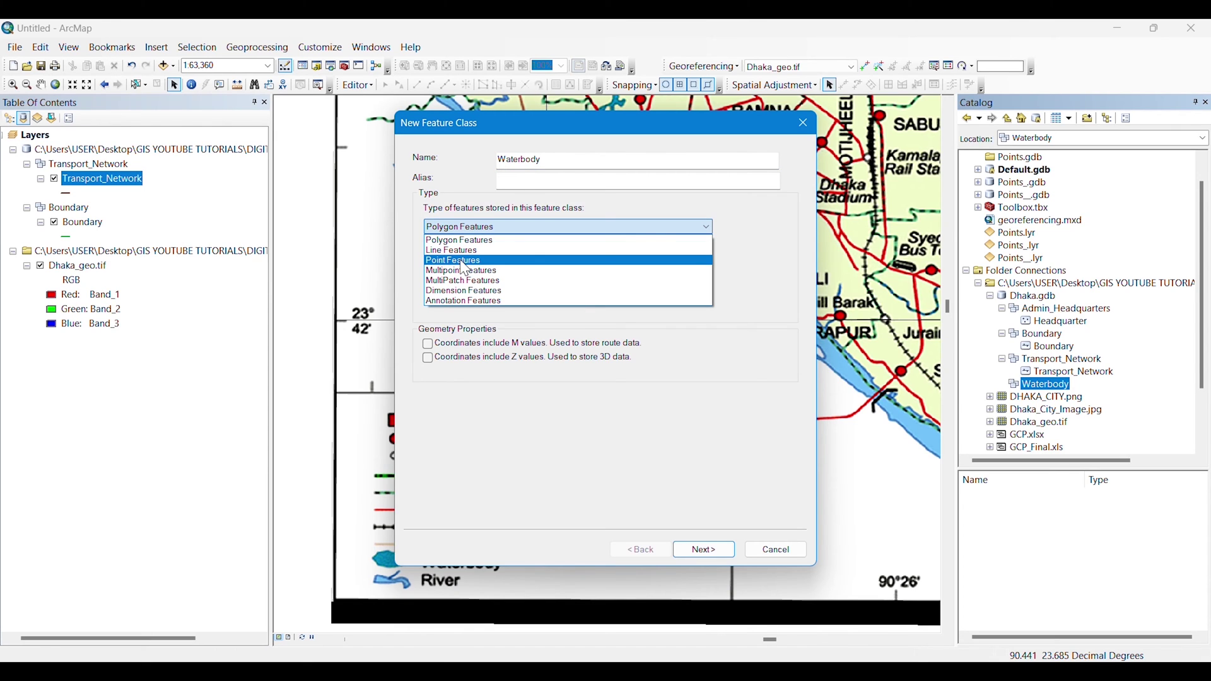
click(459, 242)
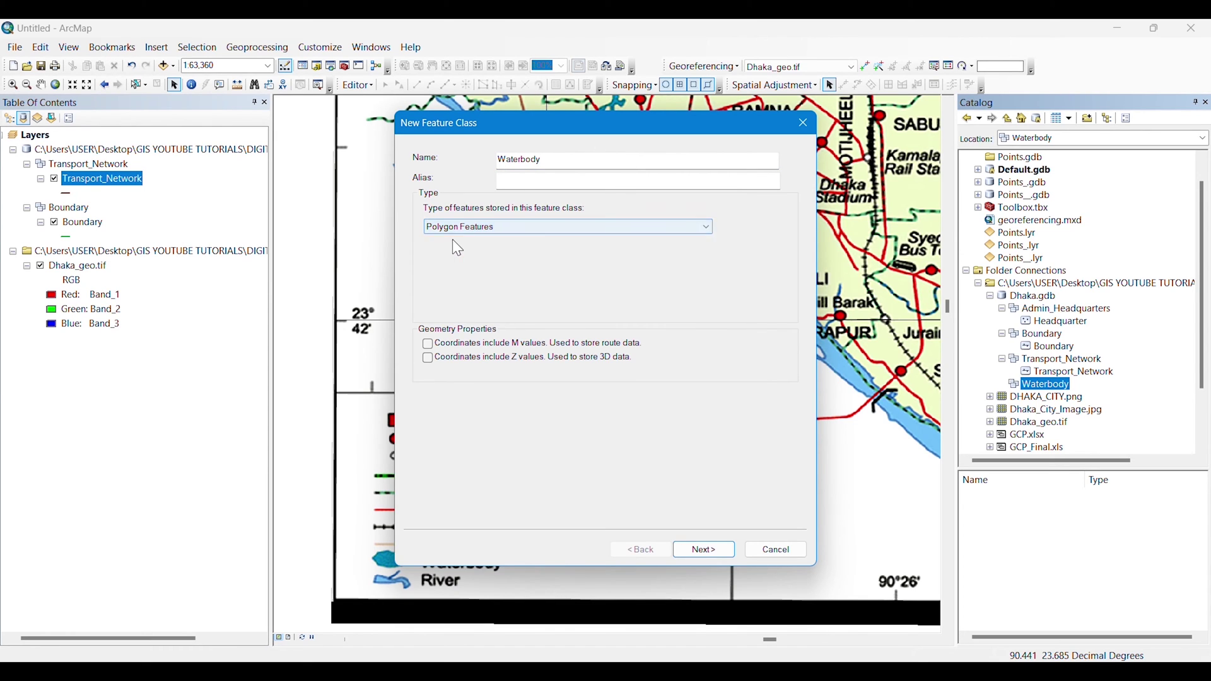
Step: Add a numeric Waterbody_code field, finish the class, and expand the Waterbody dataset
click(708, 548)
click(708, 549)
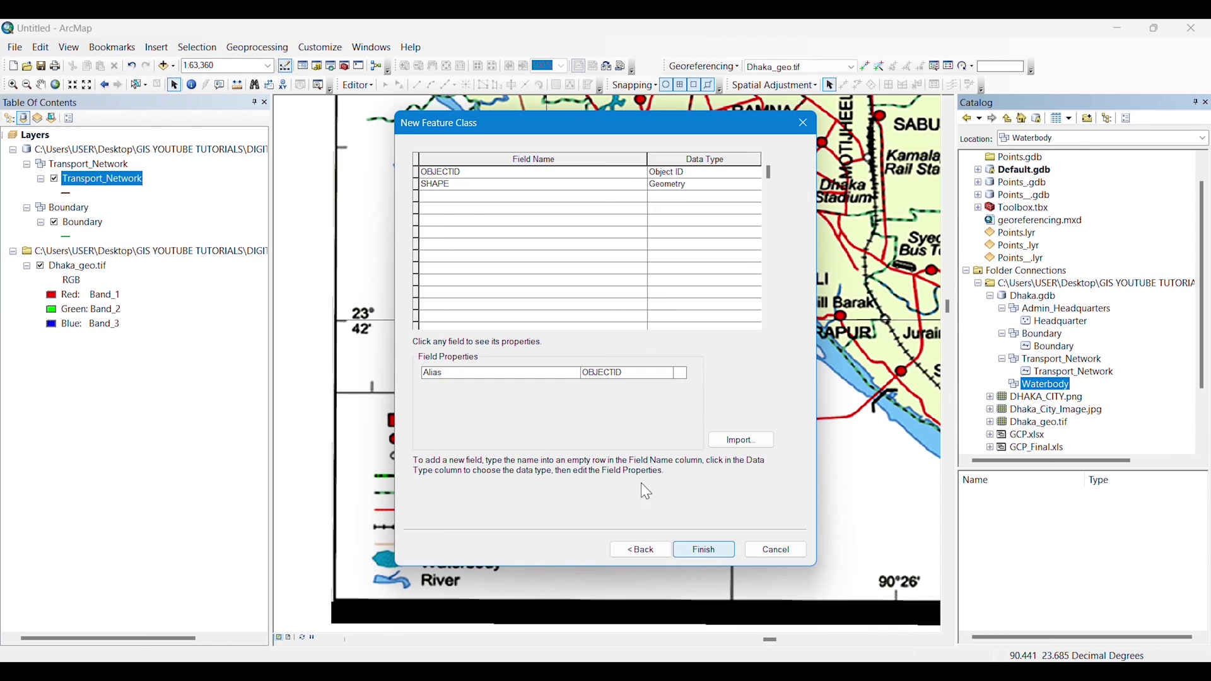
click(465, 198)
text(Waterbody_code)
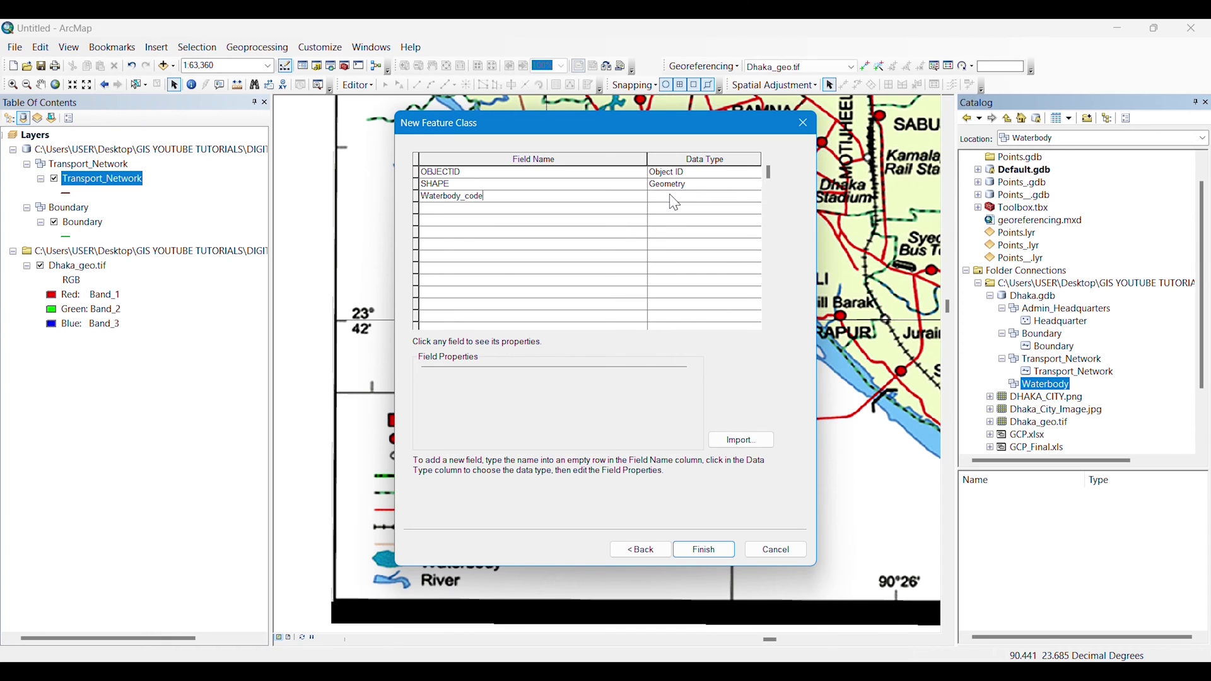
click(670, 196)
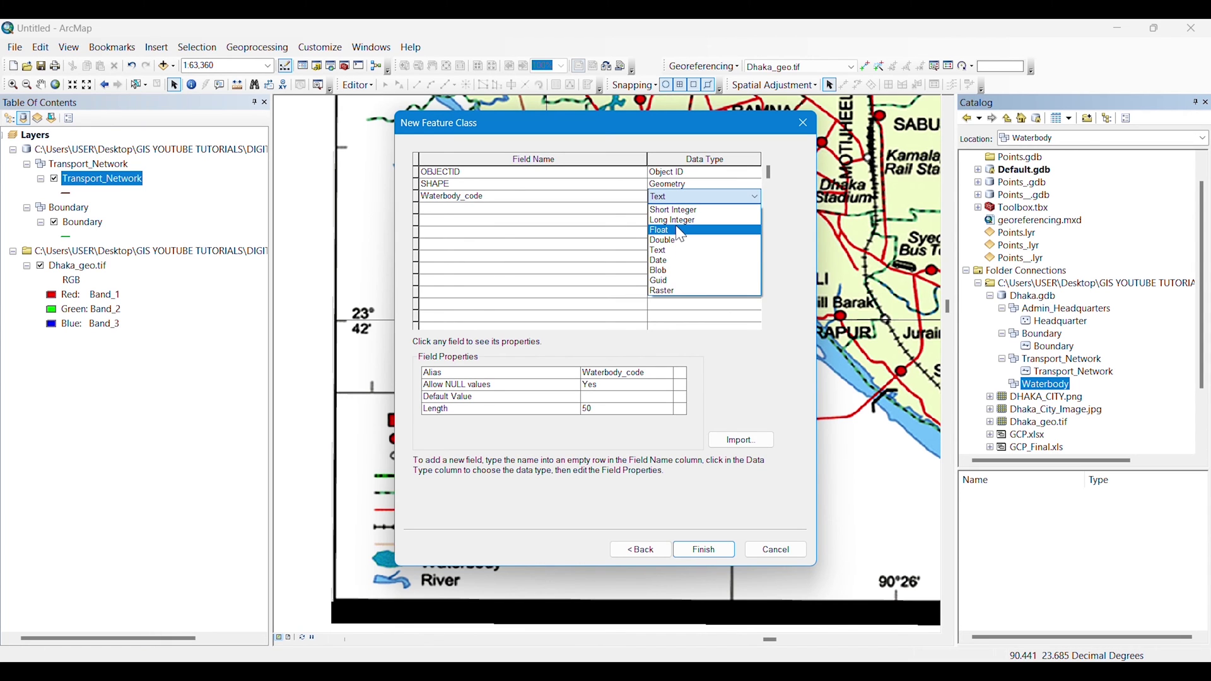
click(678, 207)
click(705, 550)
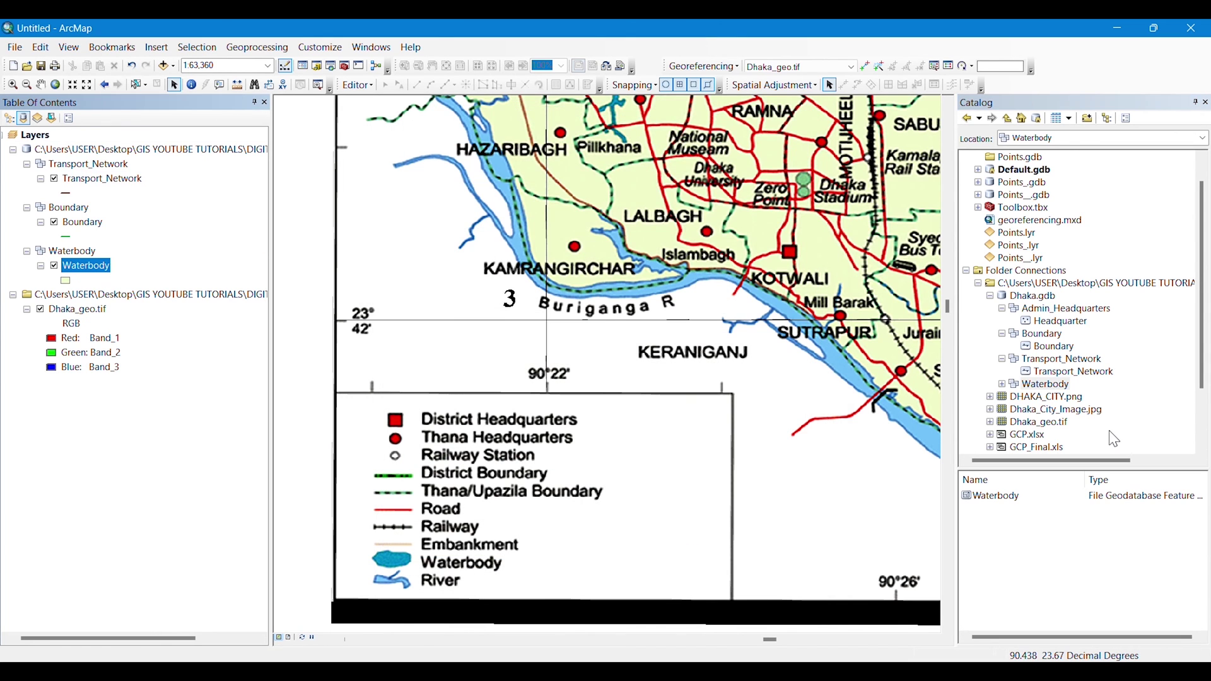
click(1005, 385)
right_click(1057, 398)
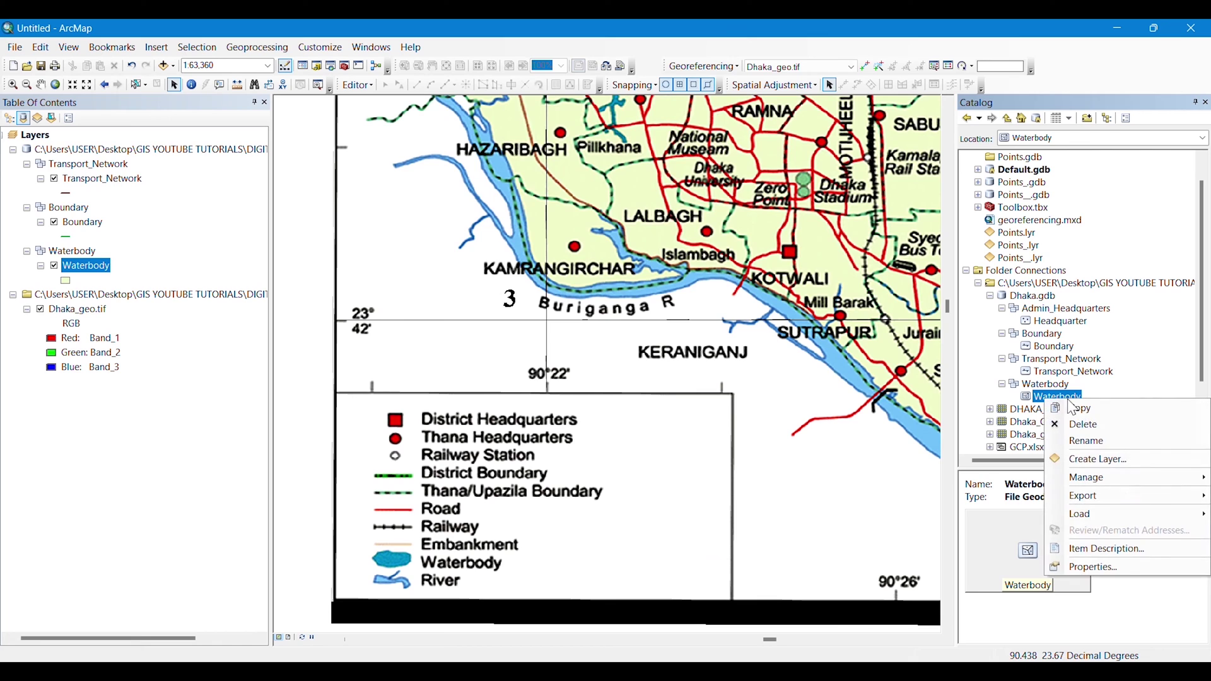
Step: Subtype Waterbody on Waterbody_code with 1 River, then add Waterbody to the map
click(1075, 565)
click(535, 187)
click(537, 200)
drag(522, 270, 478, 271)
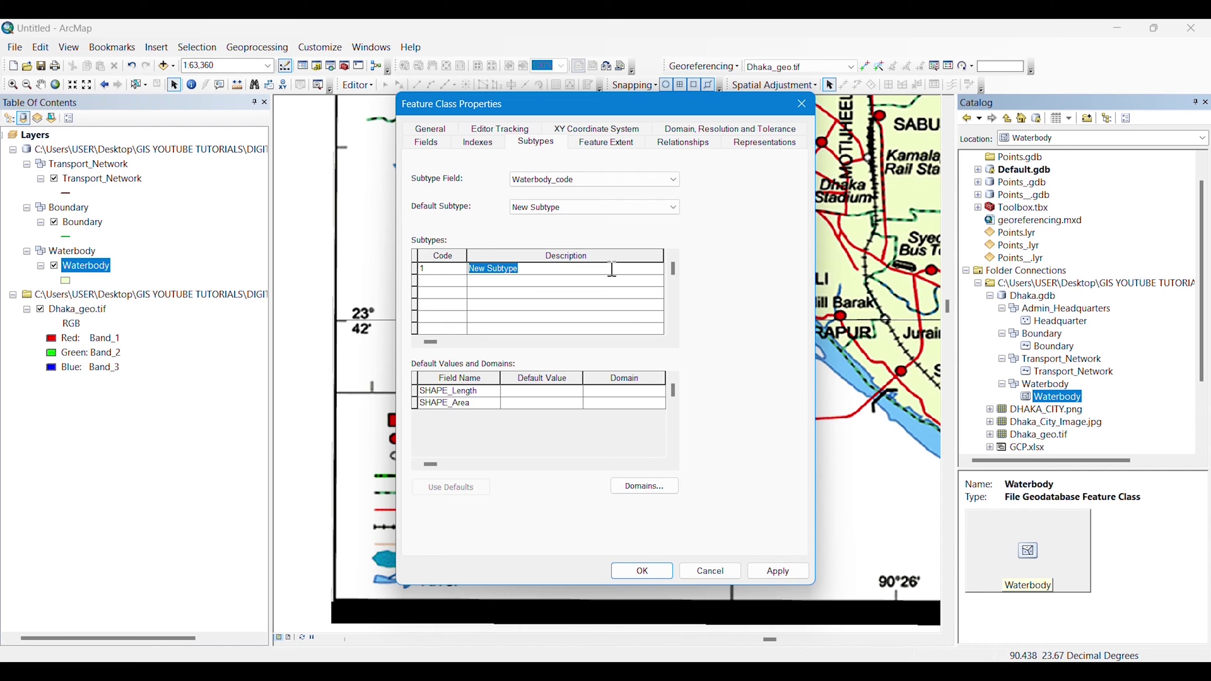
text(River)
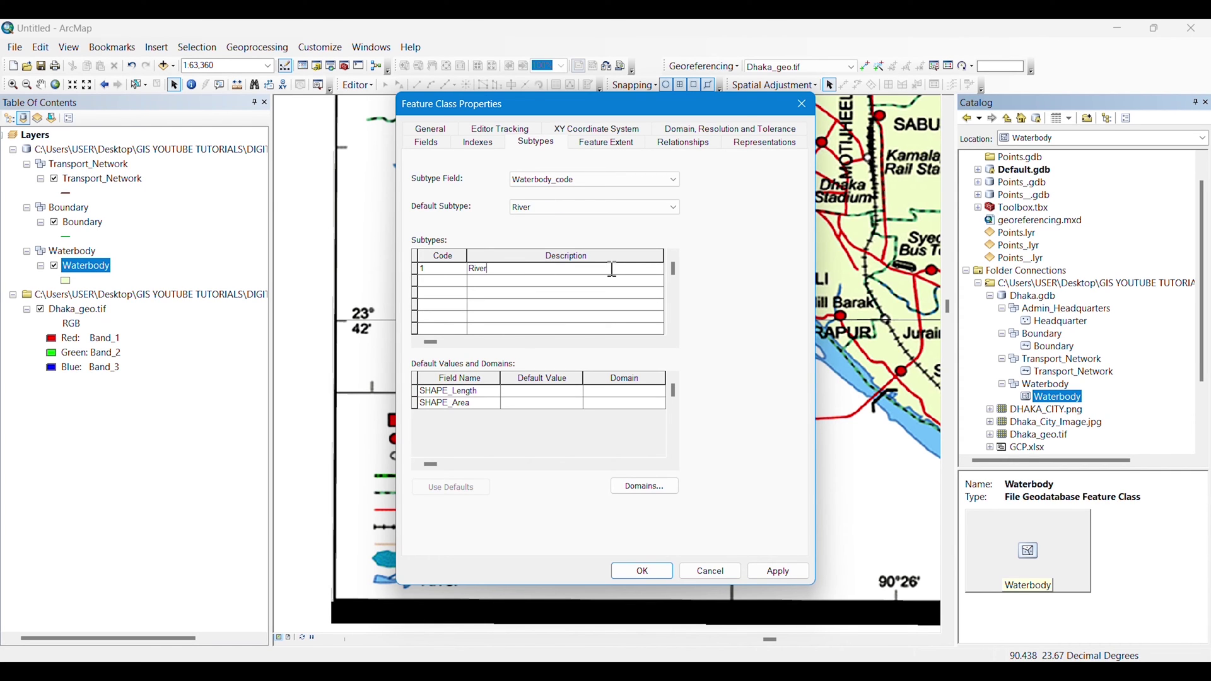
click(780, 572)
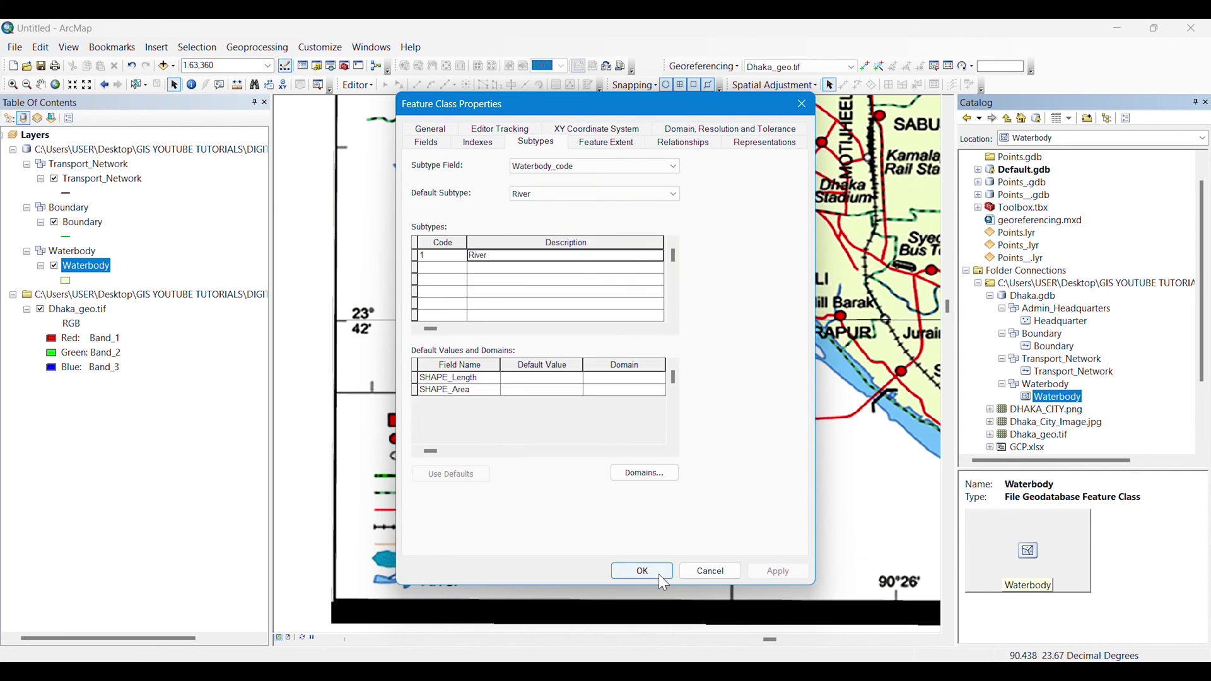
click(658, 574)
drag(1045, 398, 184, 365)
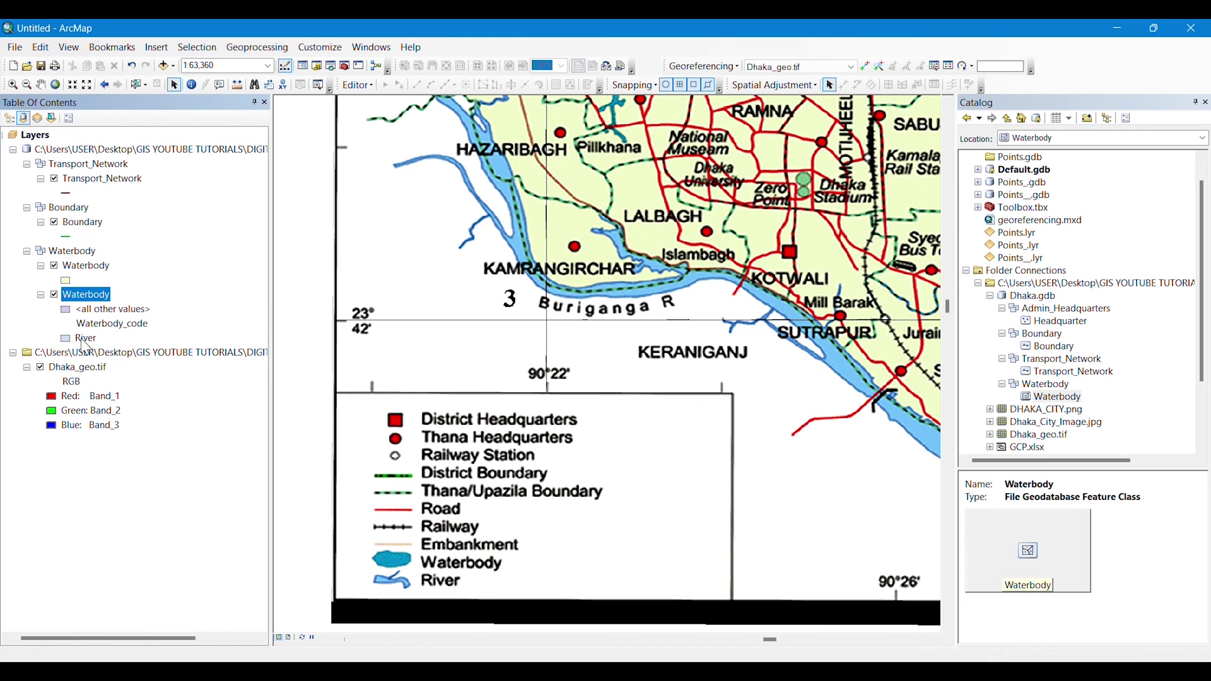
Step: Remove the older Waterbody layer and delete the Waterbody feature class from the catalog
right_click(87, 271)
click(120, 287)
click(1061, 400)
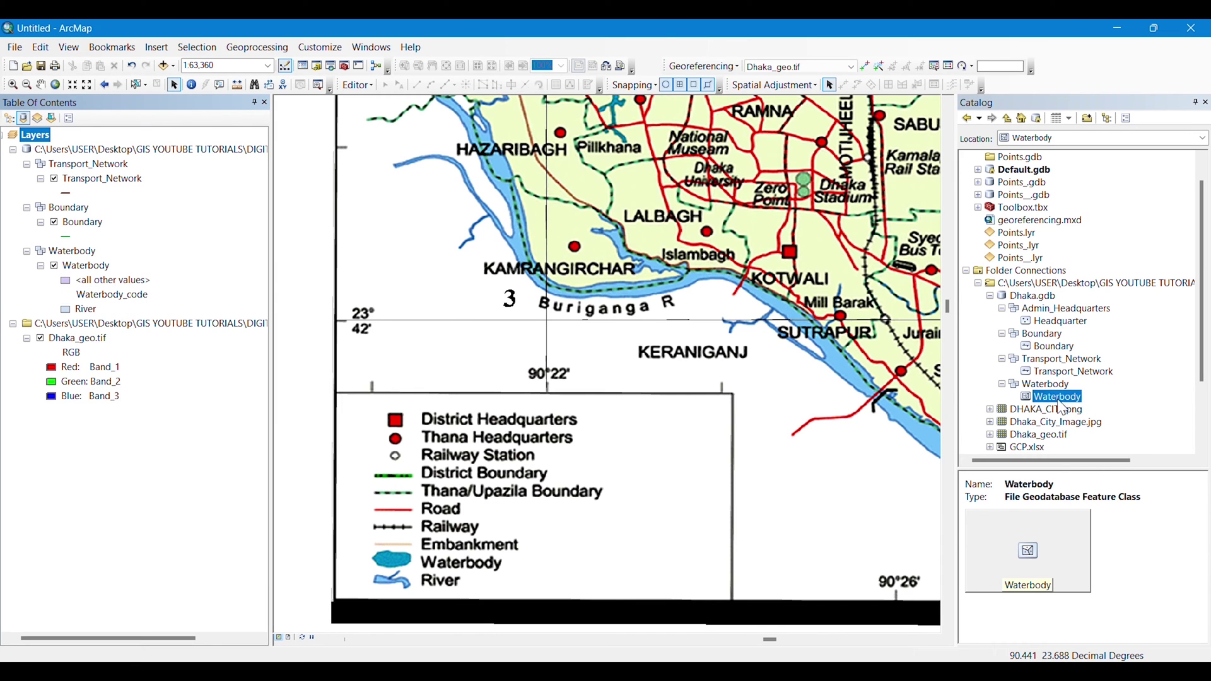
right_click(1059, 397)
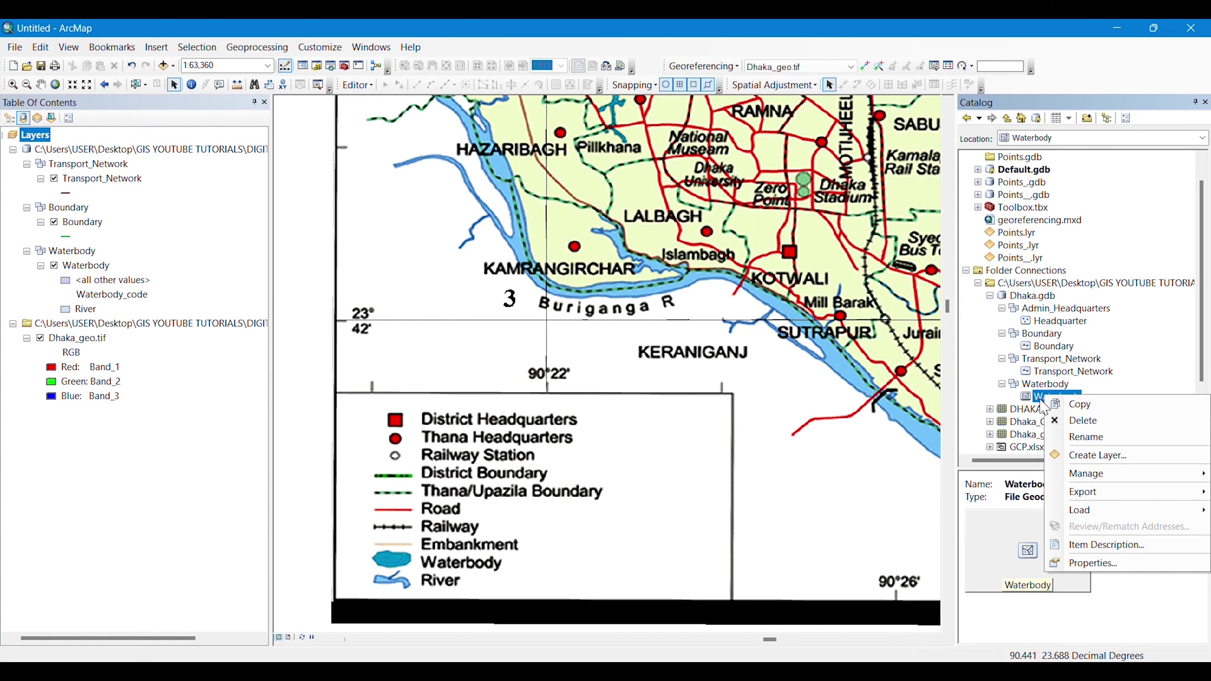
click(1084, 421)
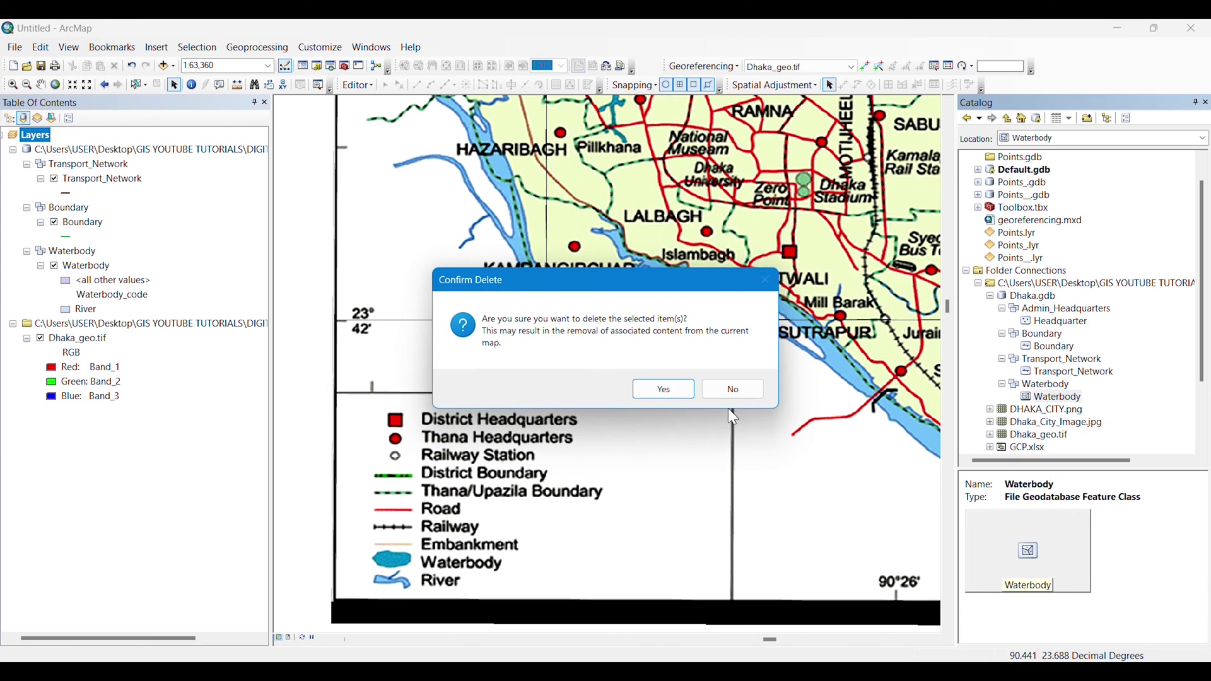
click(669, 389)
Step: Create a River polygon feature class in the Waterbody dataset and add it to the map
right_click(1039, 385)
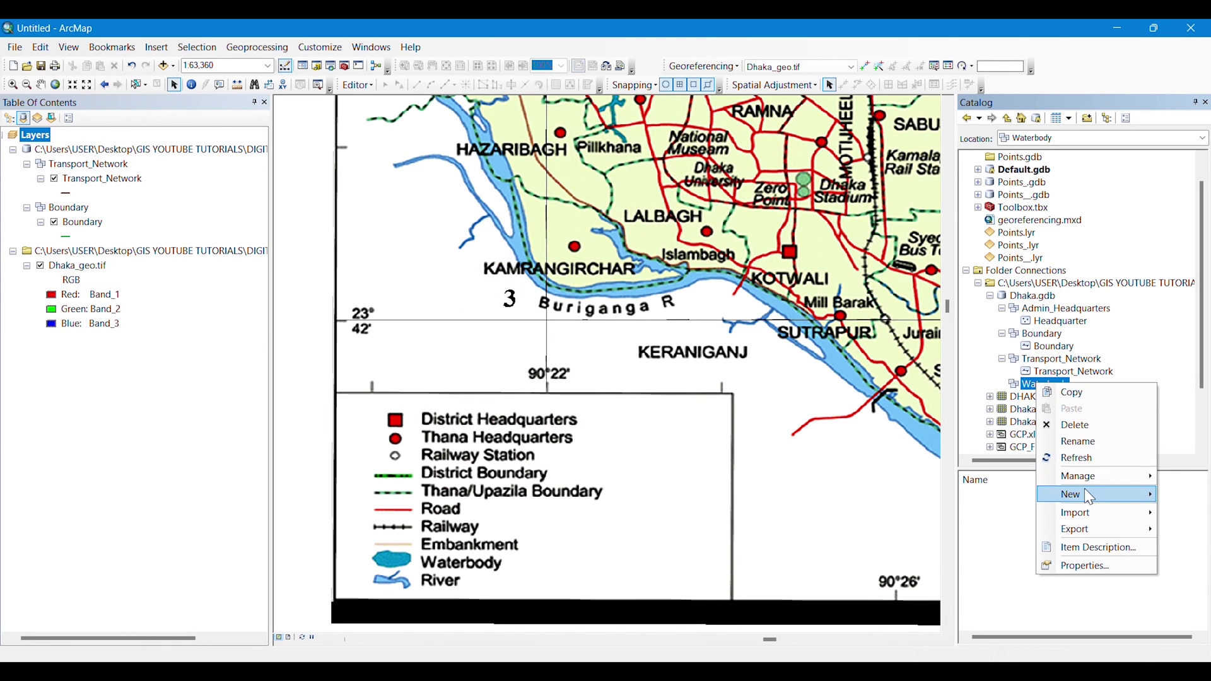
mouse_move(1090, 495)
click(997, 494)
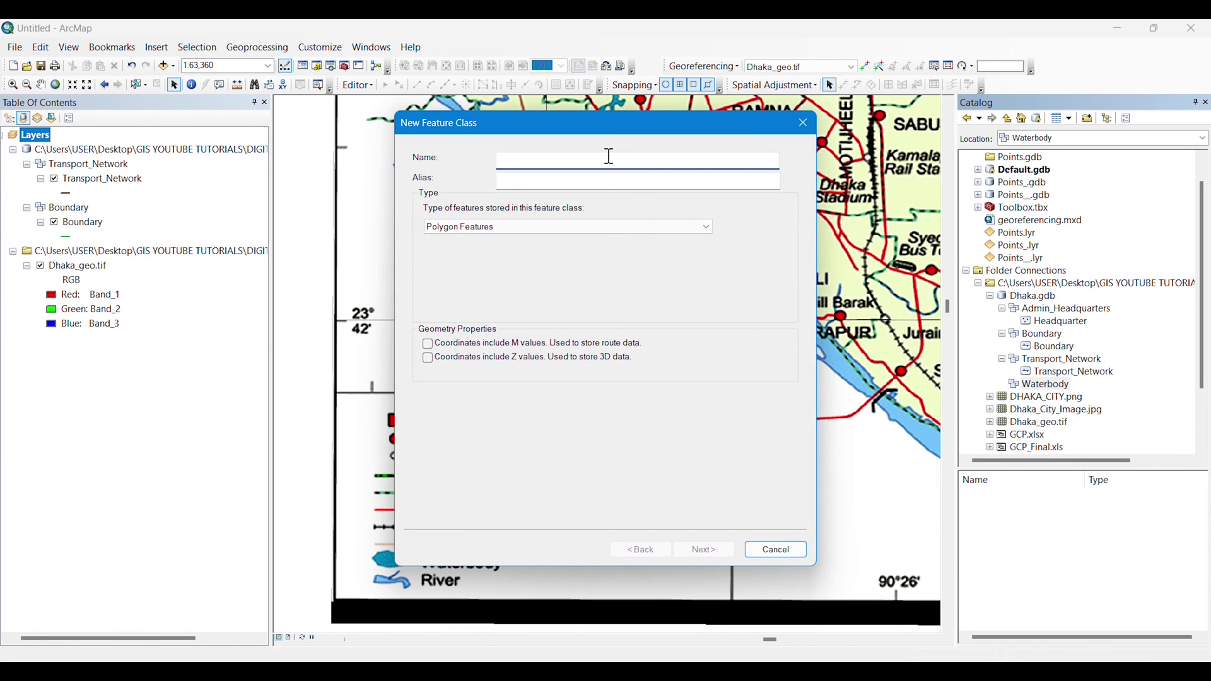
text(Water)
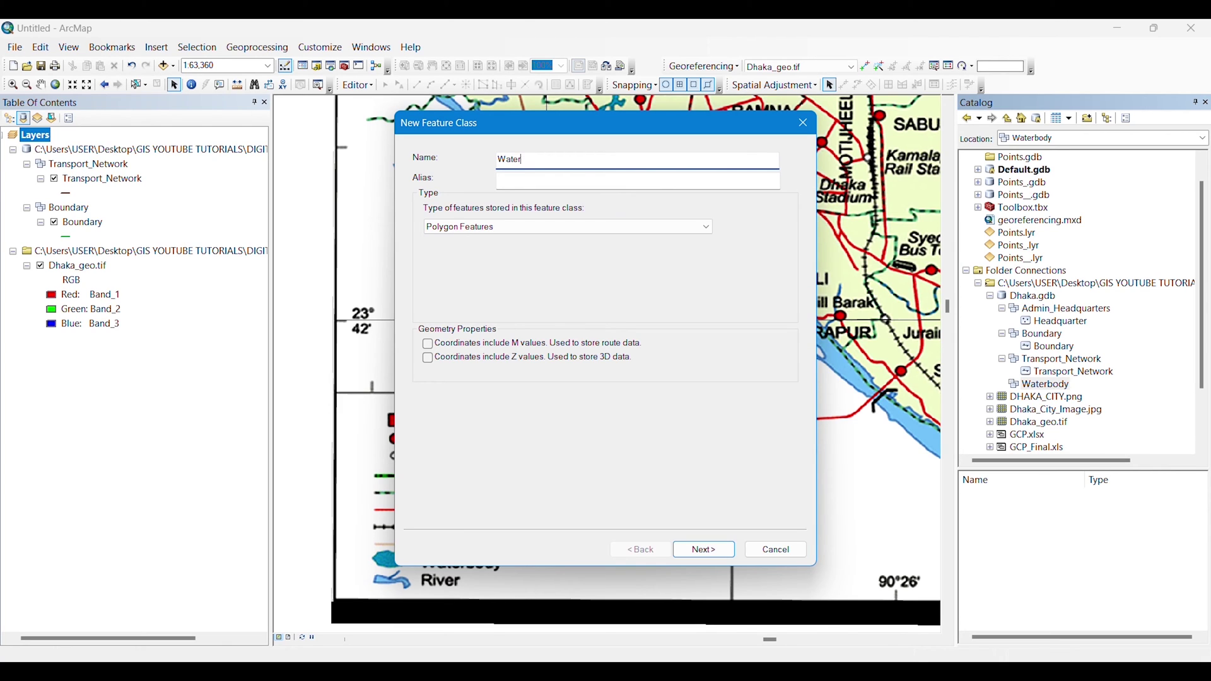
key(BackSpace)
key(BackSpace)
text(Riv)
click(713, 551)
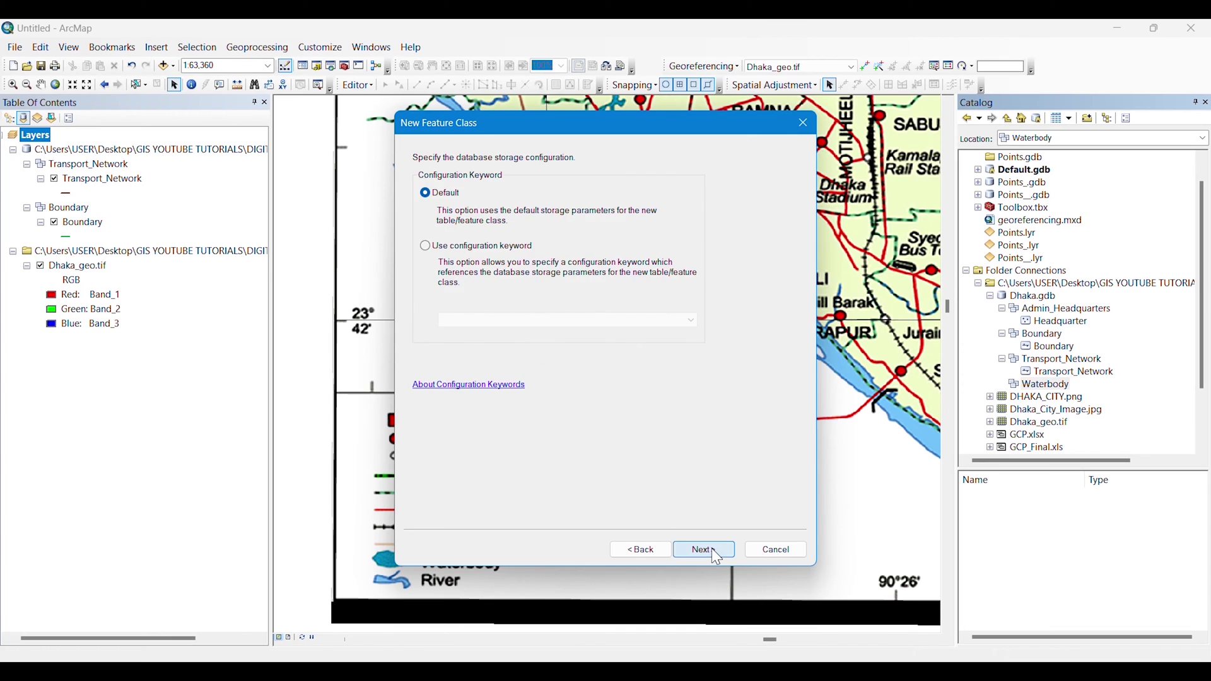
click(713, 550)
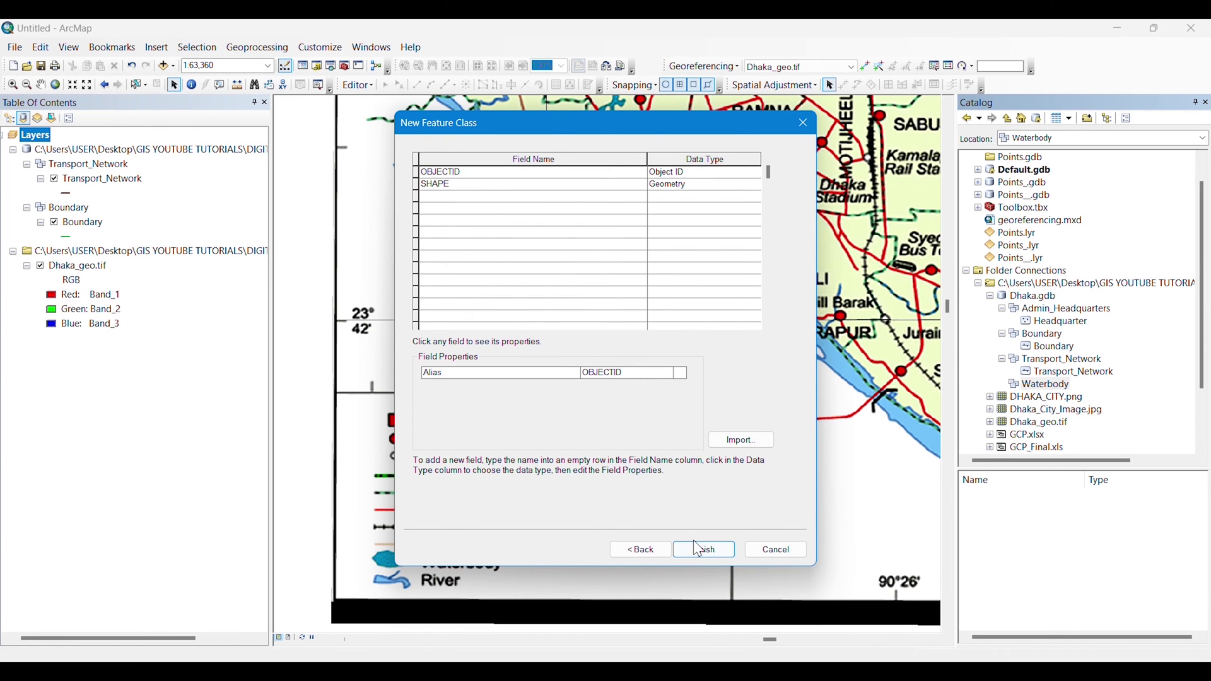
click(694, 544)
drag(1042, 397, 189, 454)
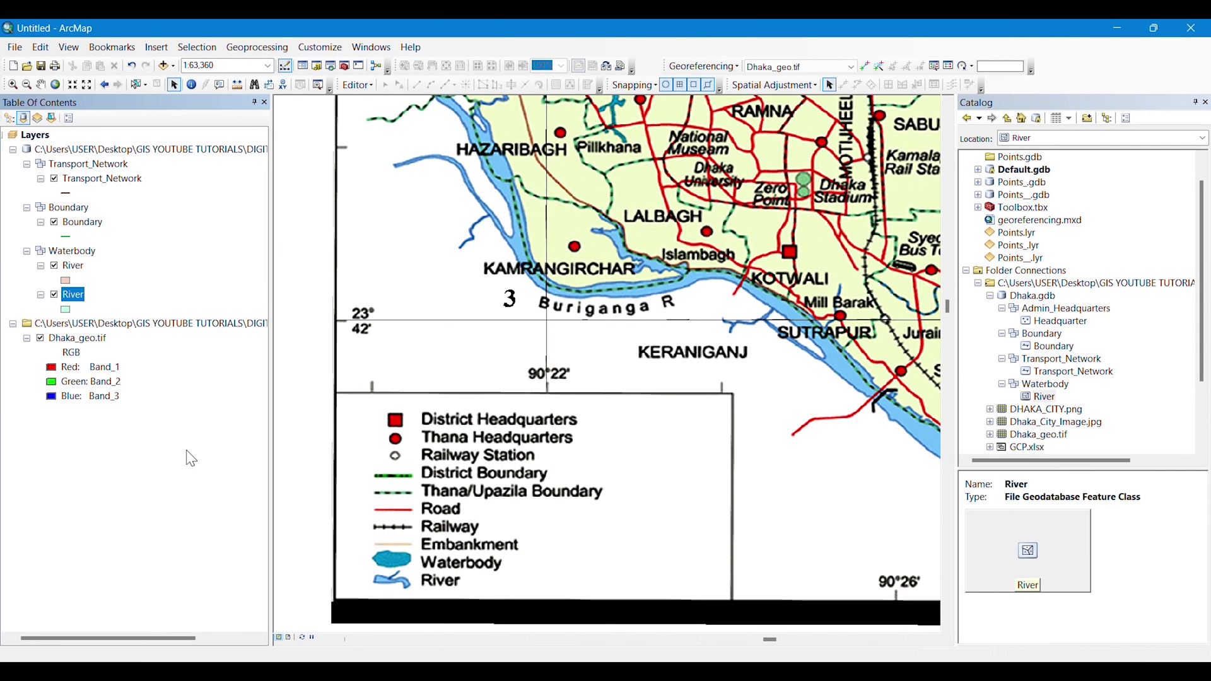
Step: Remove the duplicate River layer from the map
right_click(76, 298)
click(116, 322)
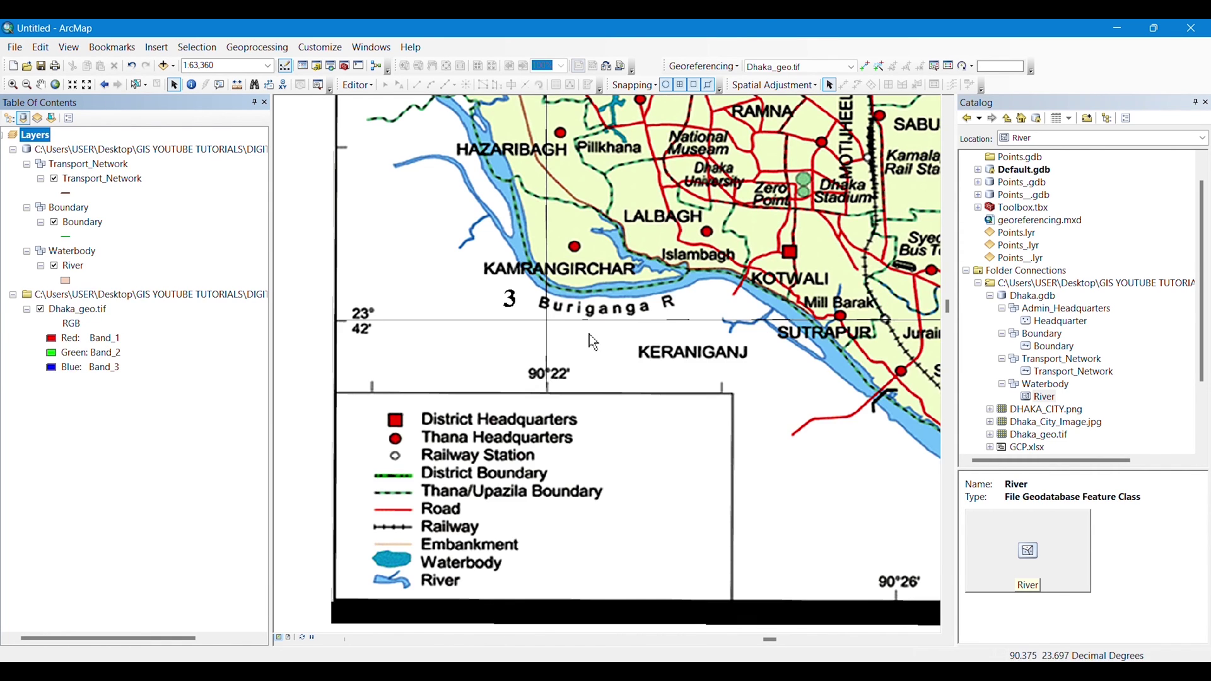
right_click(1053, 388)
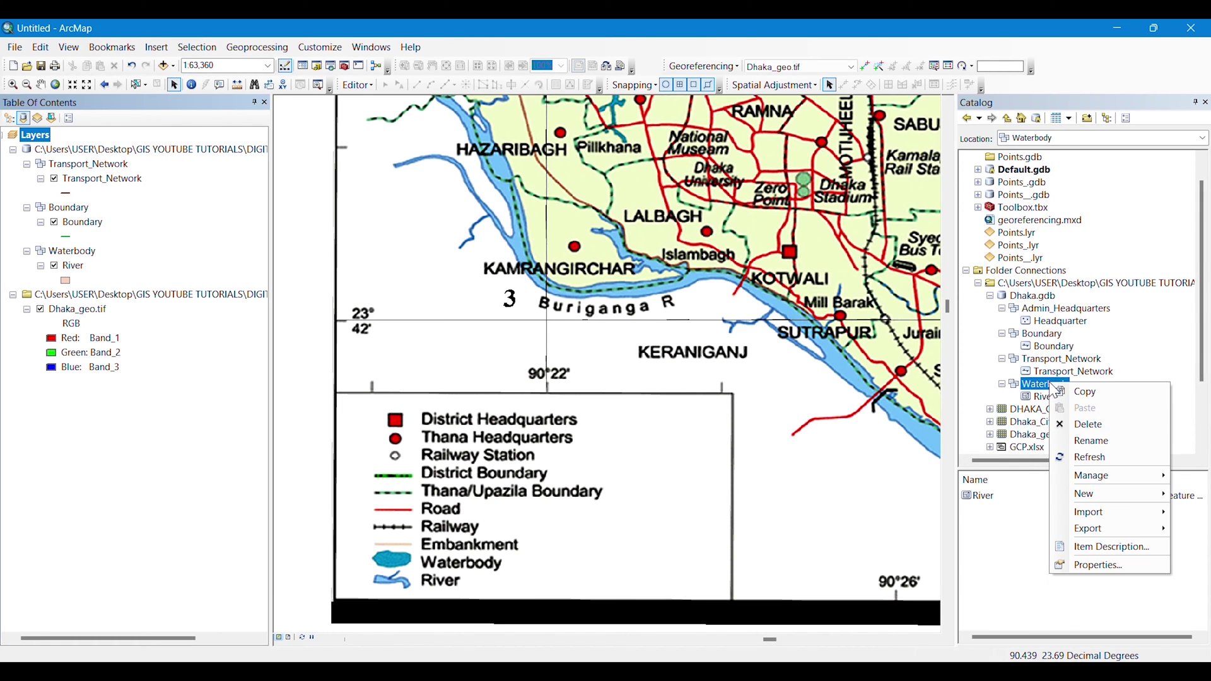
mouse_move(1090, 498)
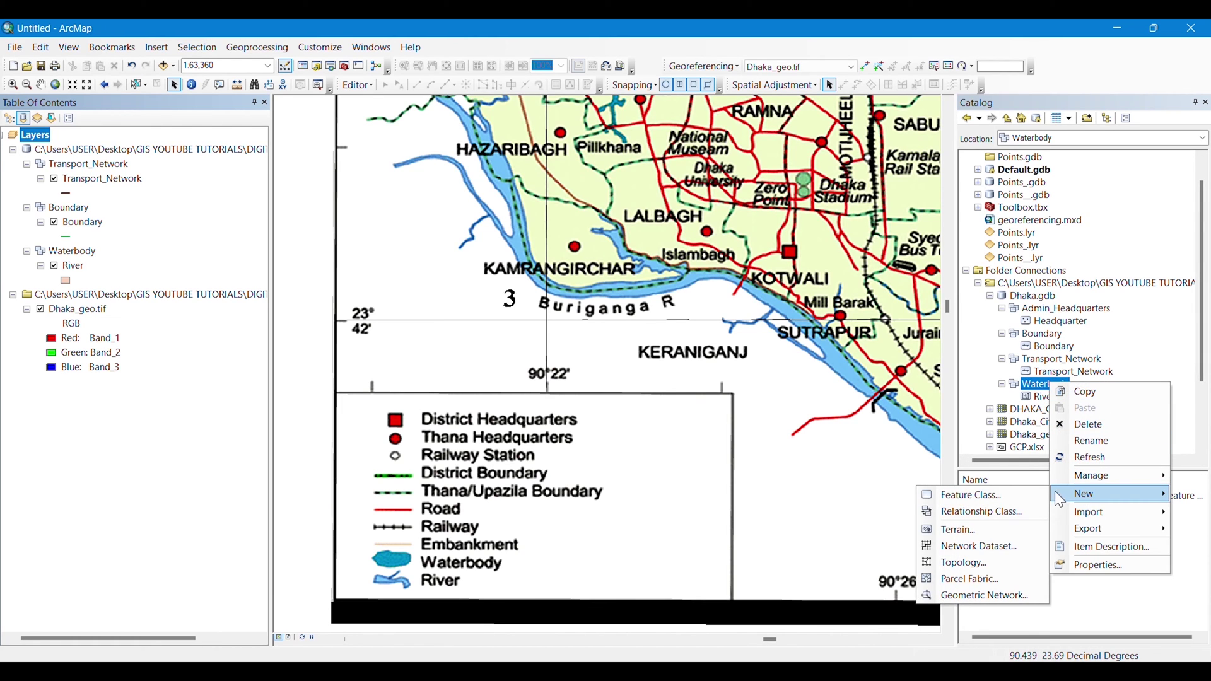
click(1178, 350)
drag(1205, 284, 1205, 300)
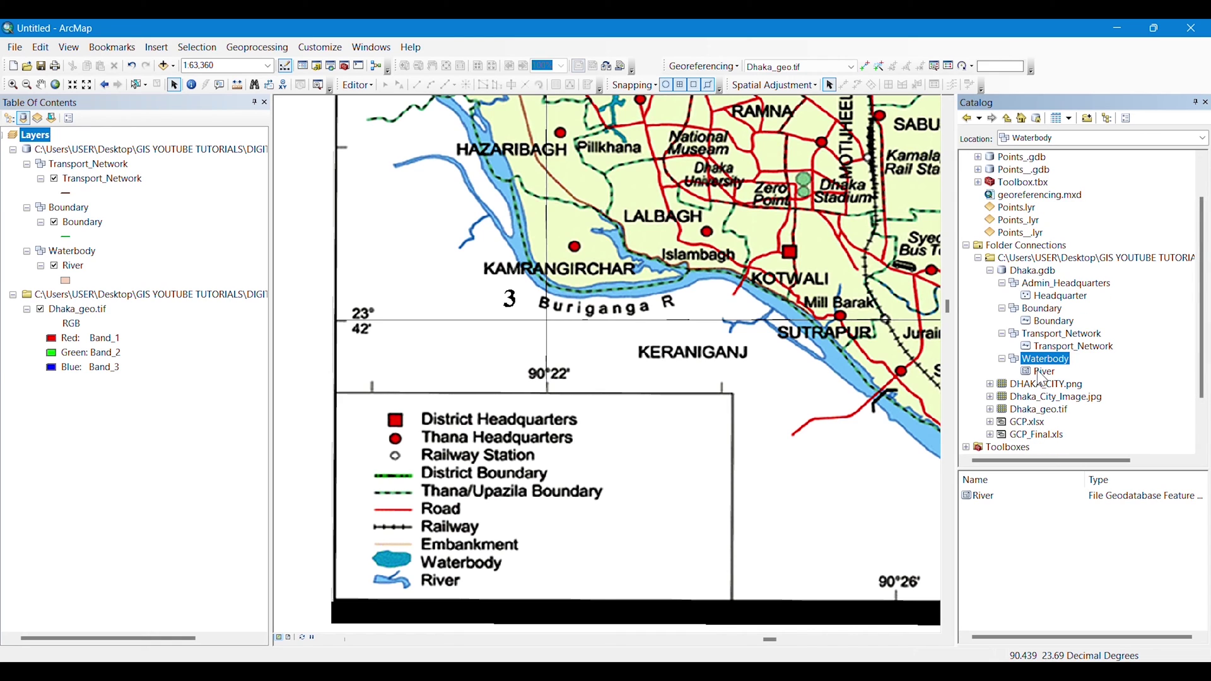
Step: Remove the Transport_Network, Boundary and Waterbody layers and zoom to the Dhaka_geo.tif layer
right_click(91, 181)
click(108, 199)
right_click(79, 180)
click(107, 198)
right_click(76, 180)
click(104, 199)
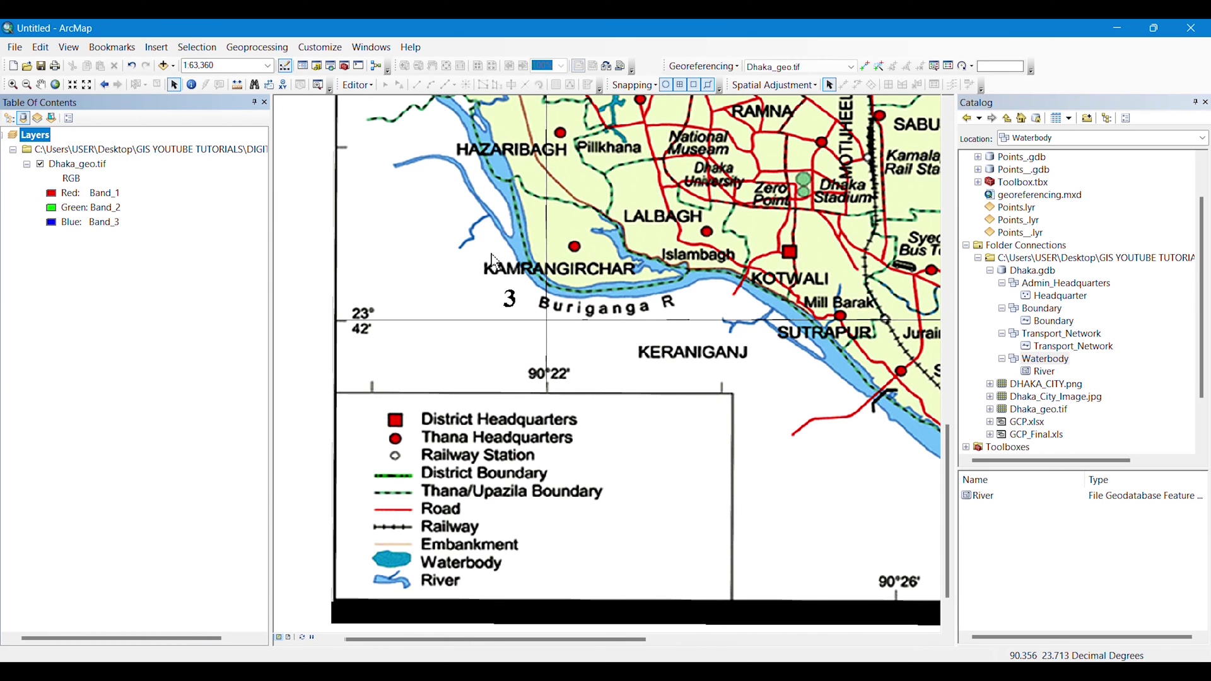
right_click(79, 164)
click(133, 242)
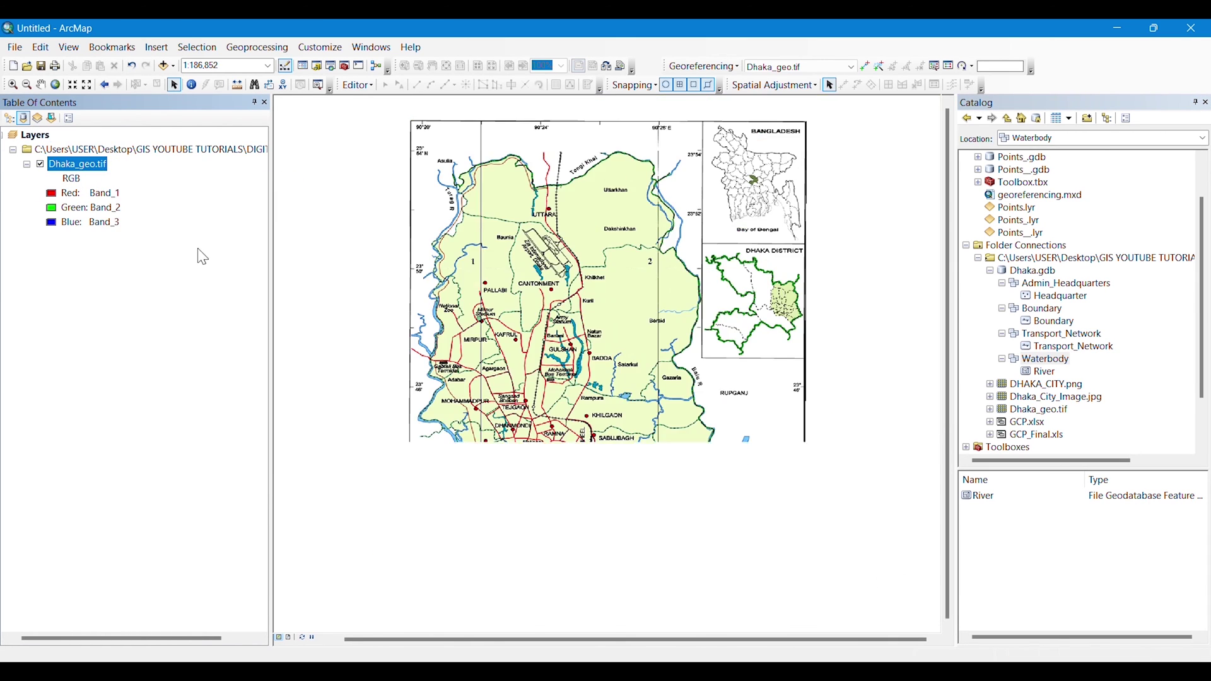
Step: Add the Headquarter feature class and symbolize District_HQ as a red Circle 3 marker
drag(1060, 296, 192, 321)
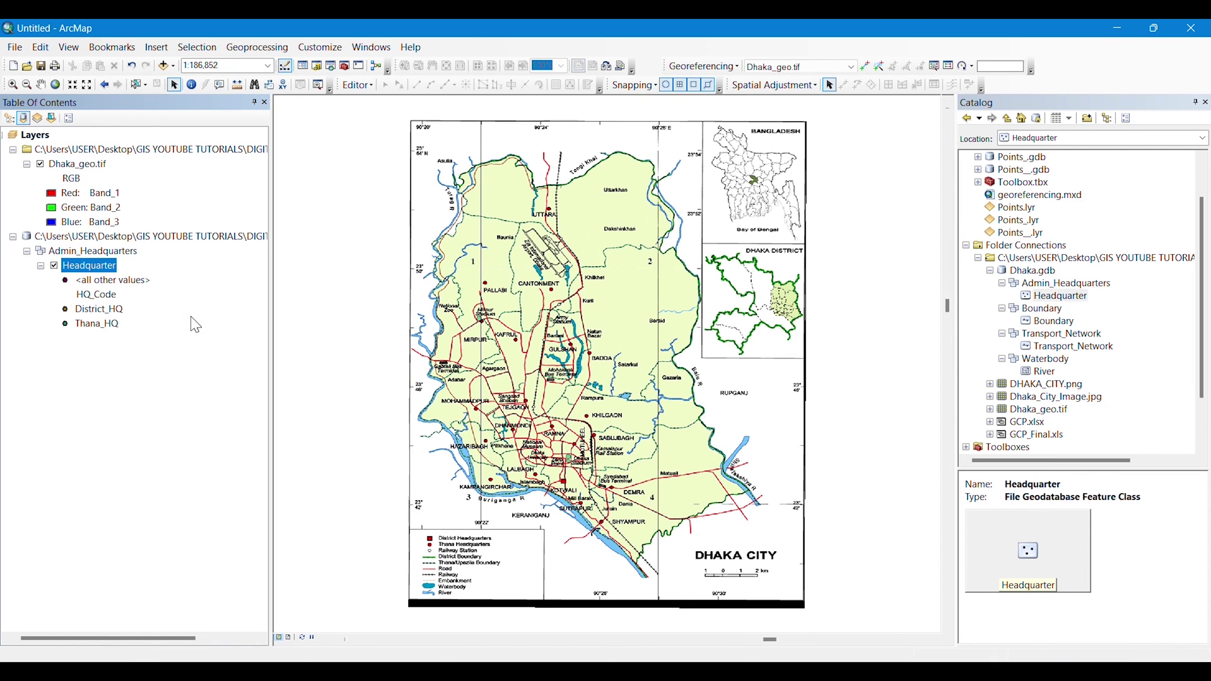
click(67, 313)
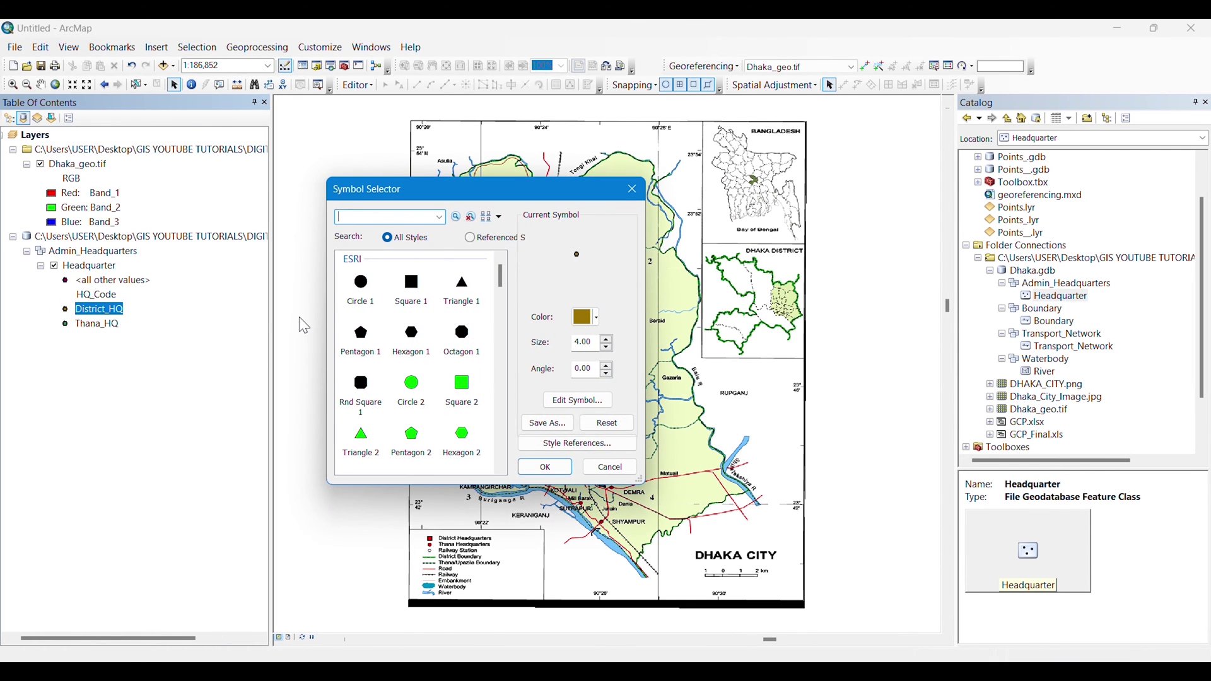
click(502, 290)
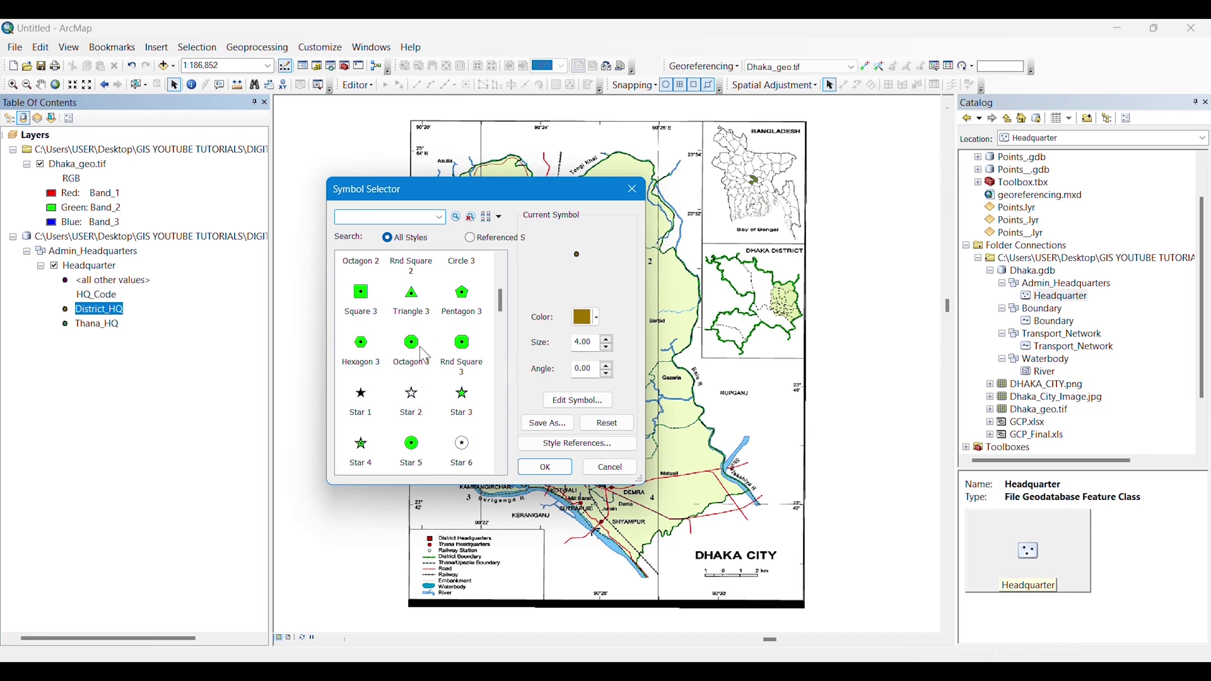
scroll(463, 325, up, 2)
click(463, 372)
click(586, 317)
click(603, 380)
click(546, 467)
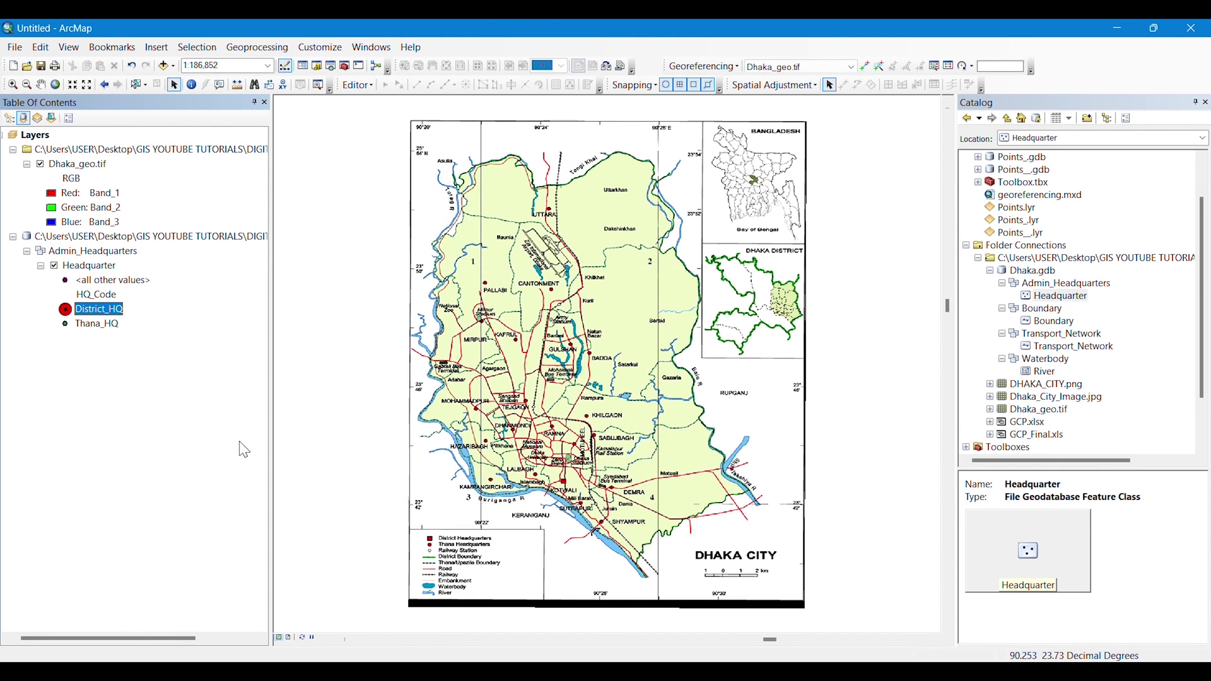
Step: Symbolize Thana_HQ as a green hexagon at size 18
click(66, 324)
click(372, 294)
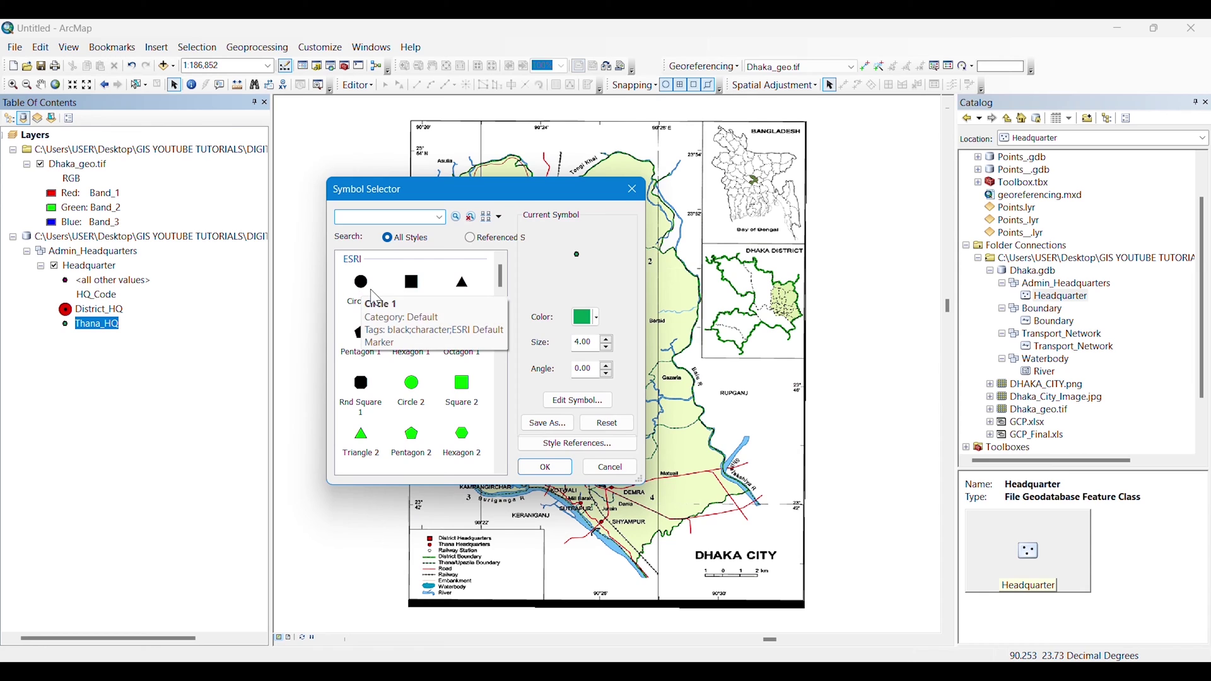
click(462, 436)
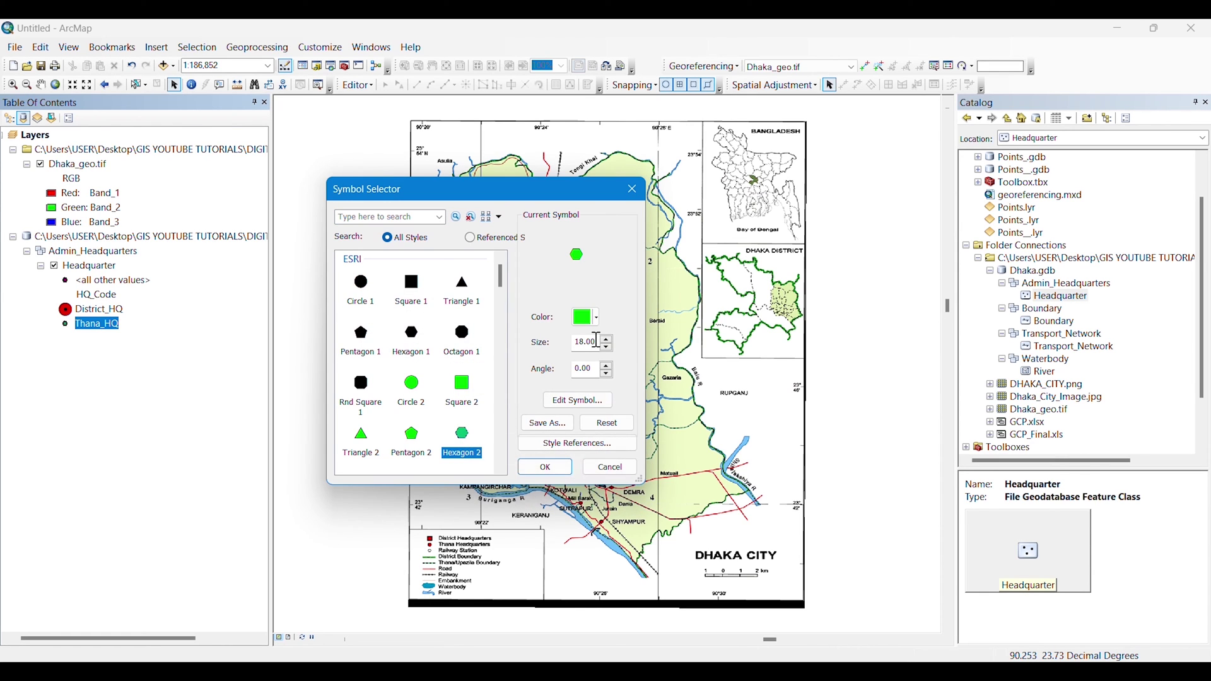
click(607, 341)
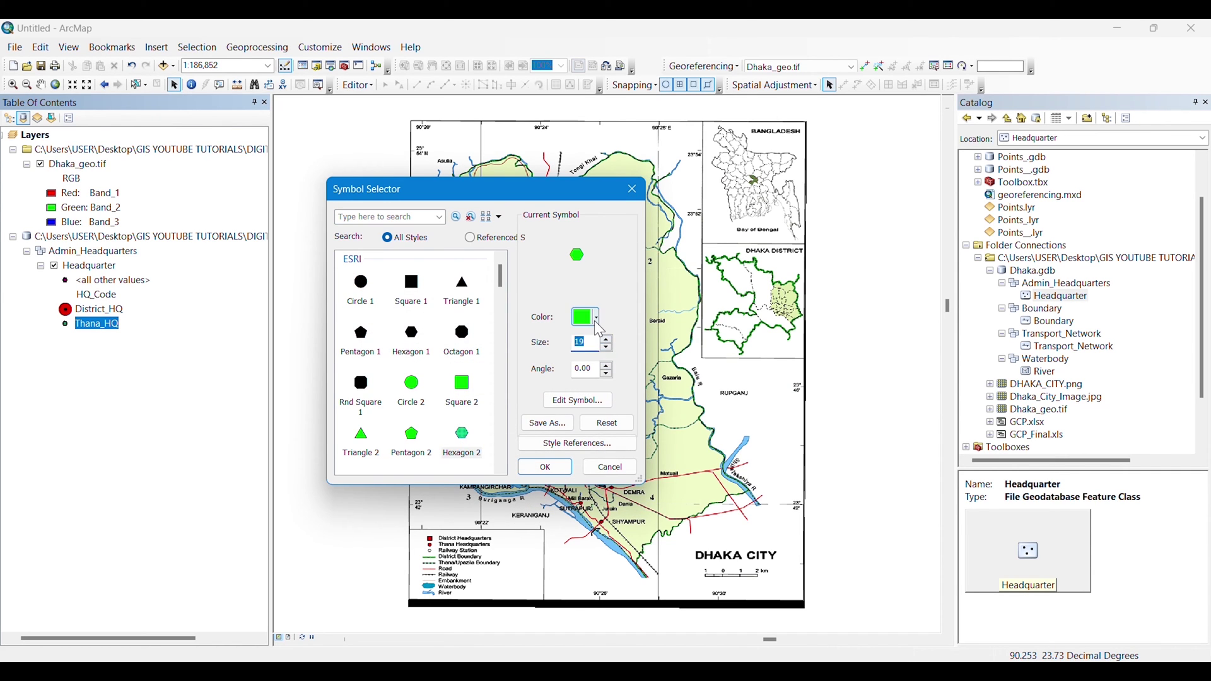
click(596, 322)
click(635, 284)
click(607, 349)
click(545, 467)
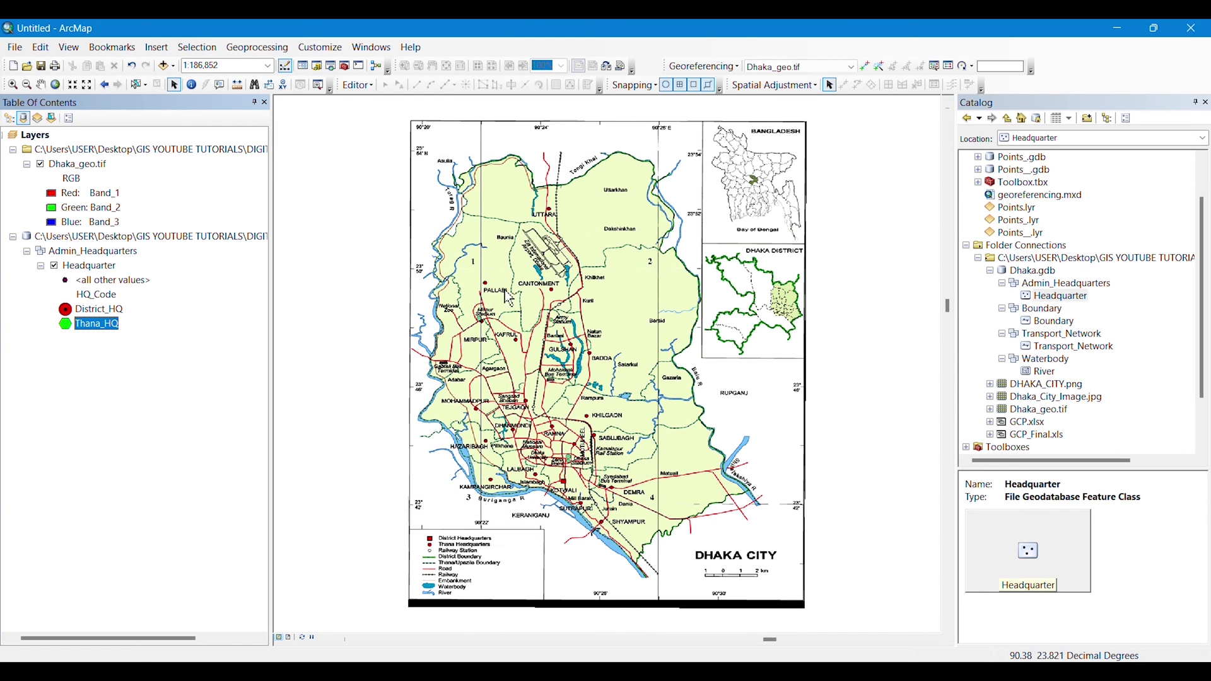
click(358, 85)
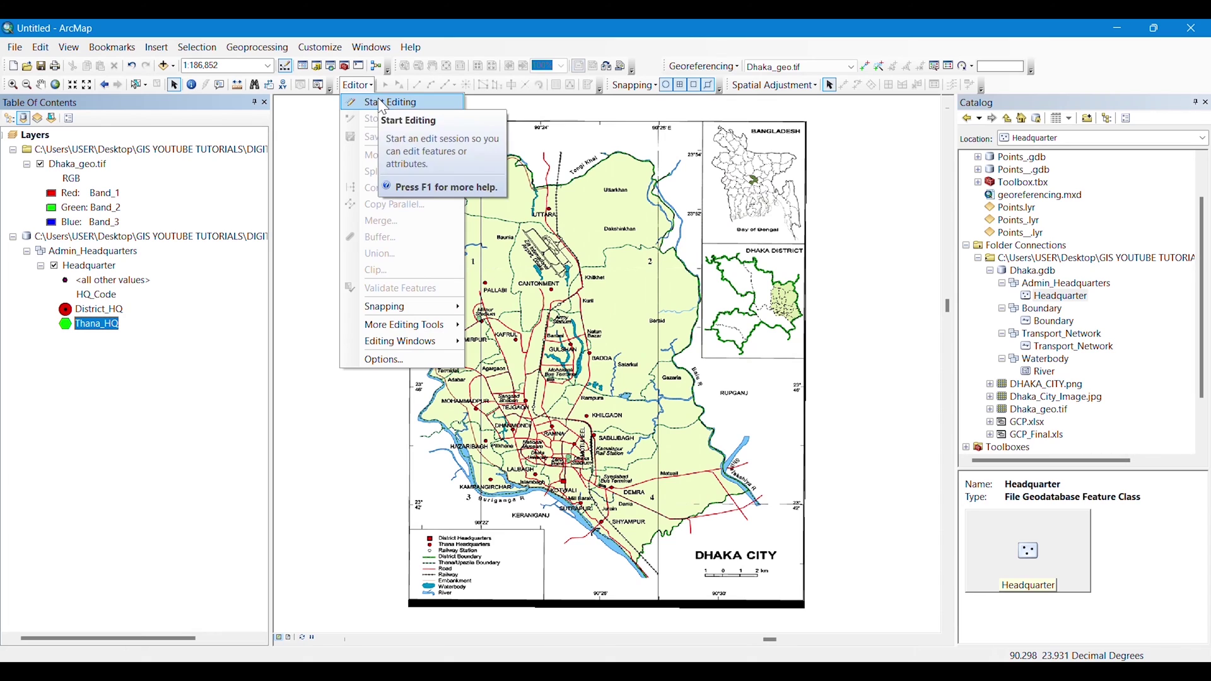
Step: Start an edit session and show the Create Features window with District_HQ and Thana_HQ templates
click(381, 103)
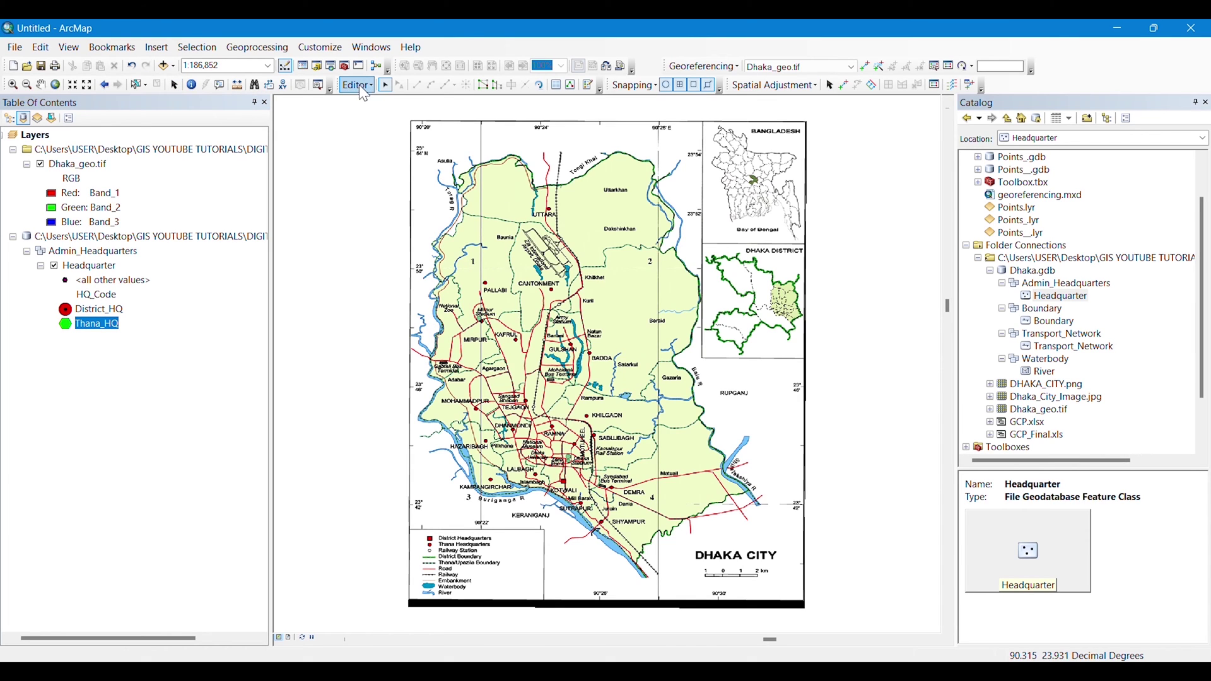
click(325, 47)
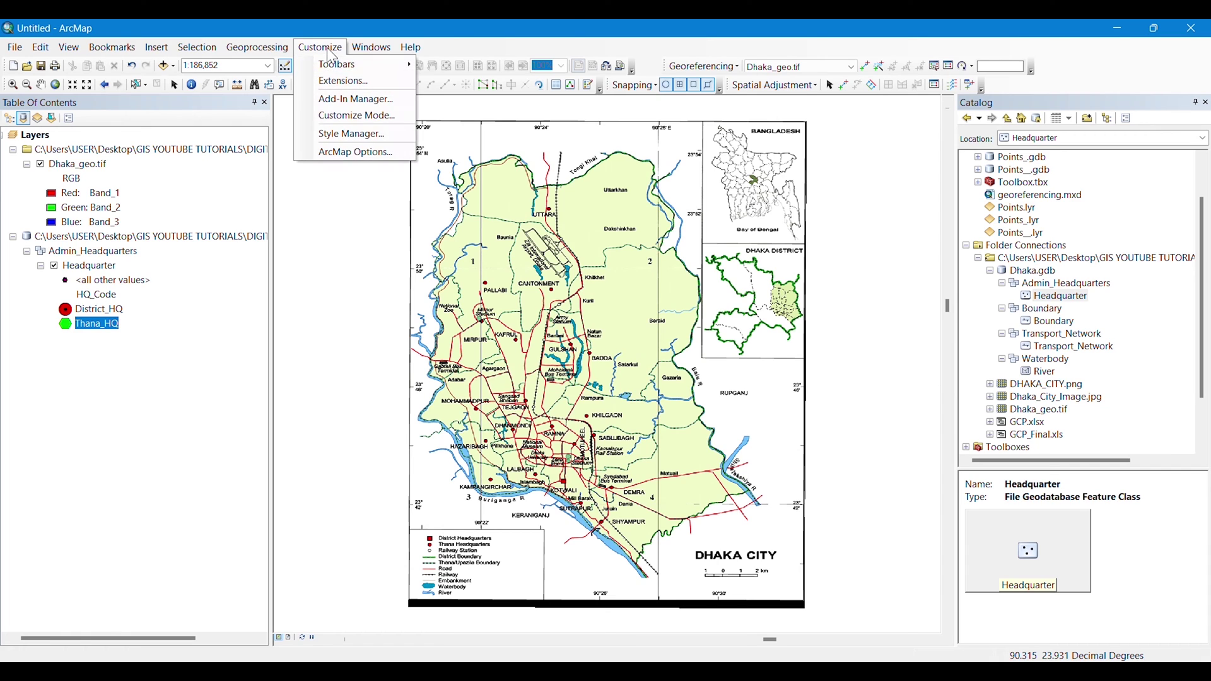
mouse_move(345, 64)
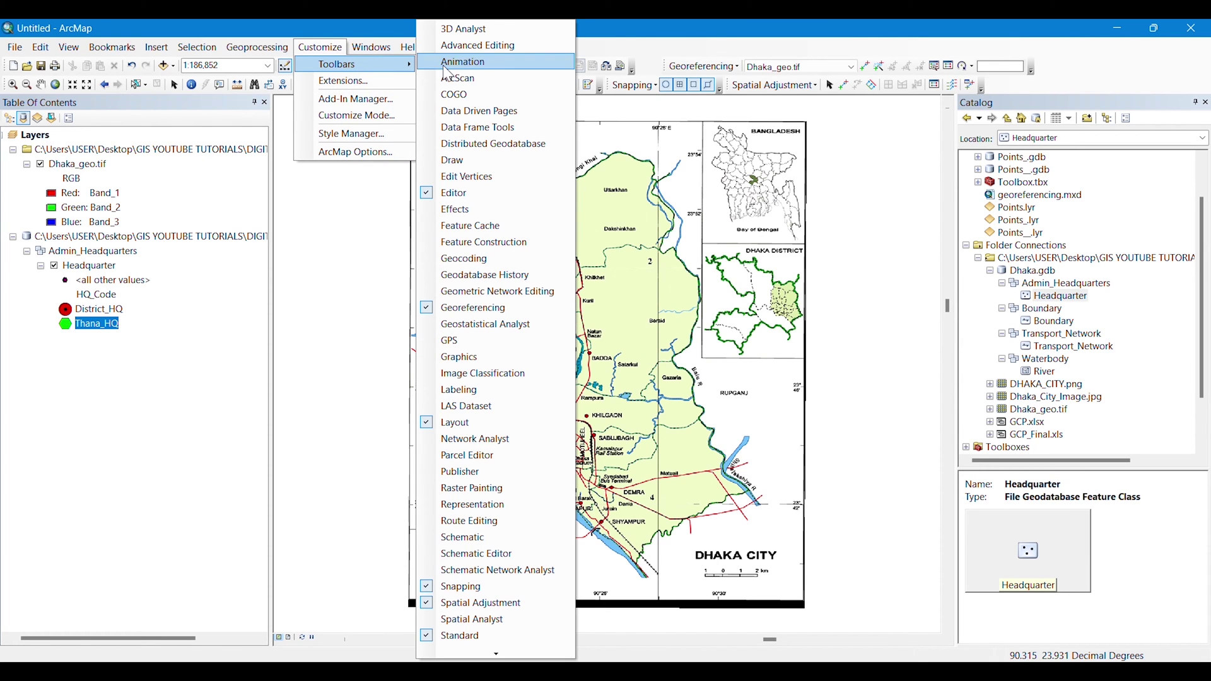
click(371, 191)
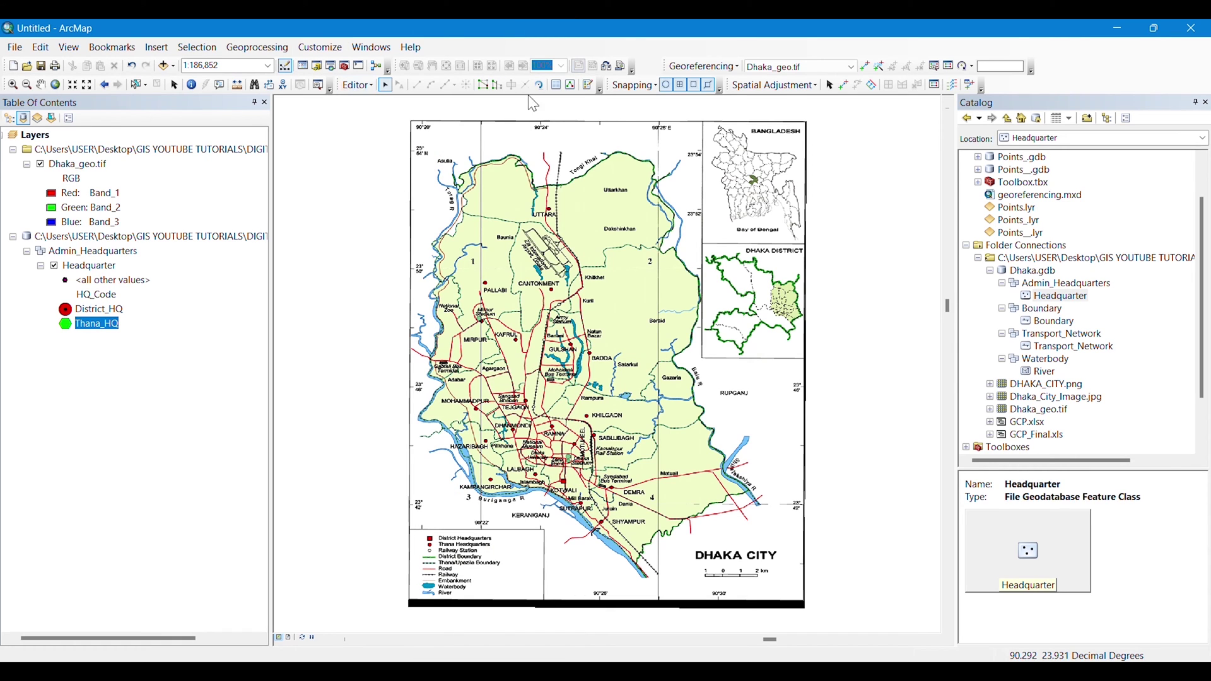
click(588, 87)
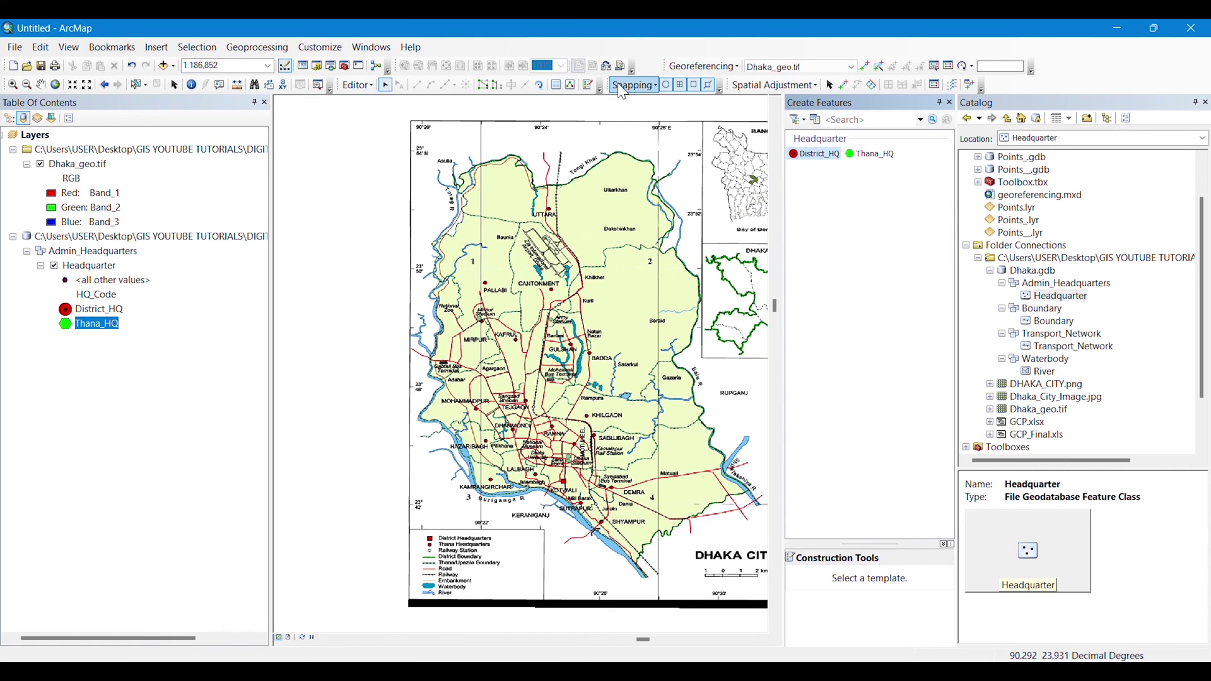
Step: Place a District_HQ point at Kotwali using the single point tool
click(818, 155)
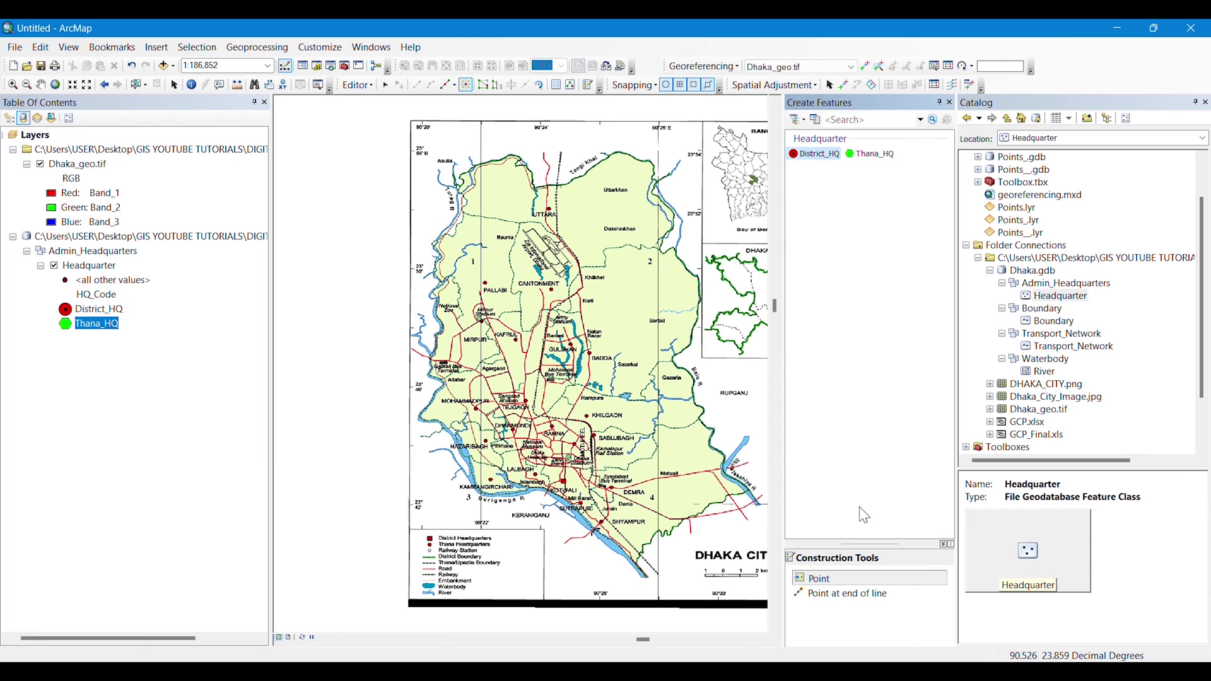
click(829, 586)
click(564, 482)
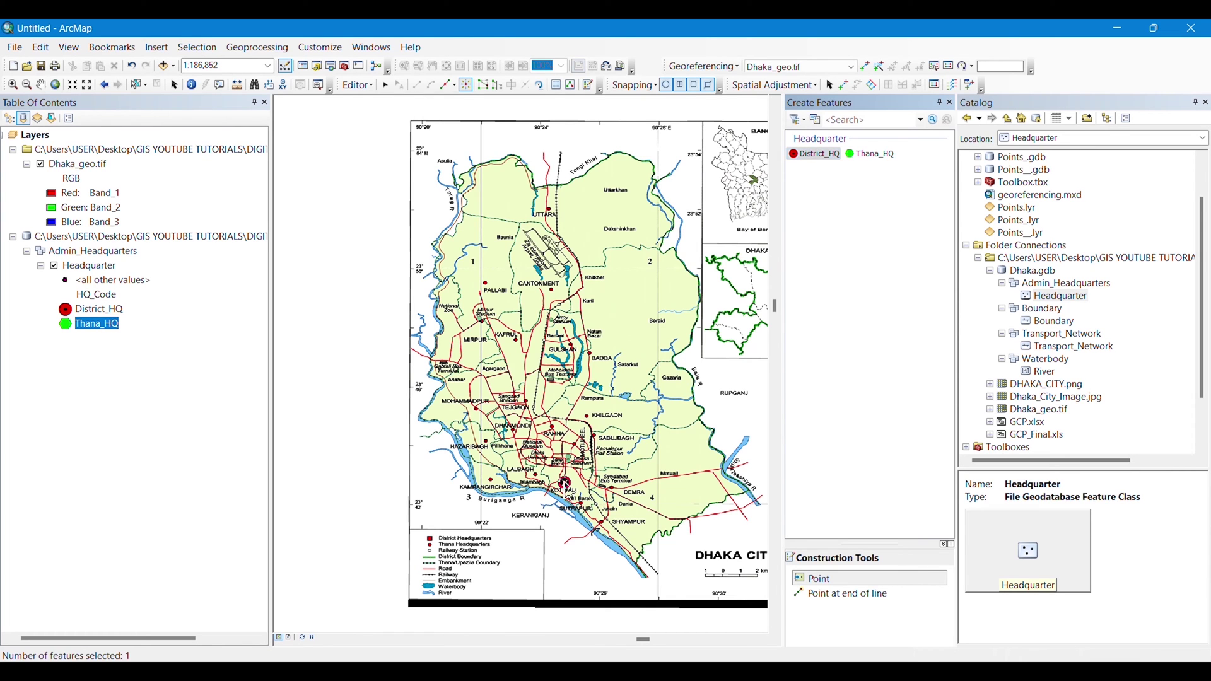
scroll(566, 474, up, 2)
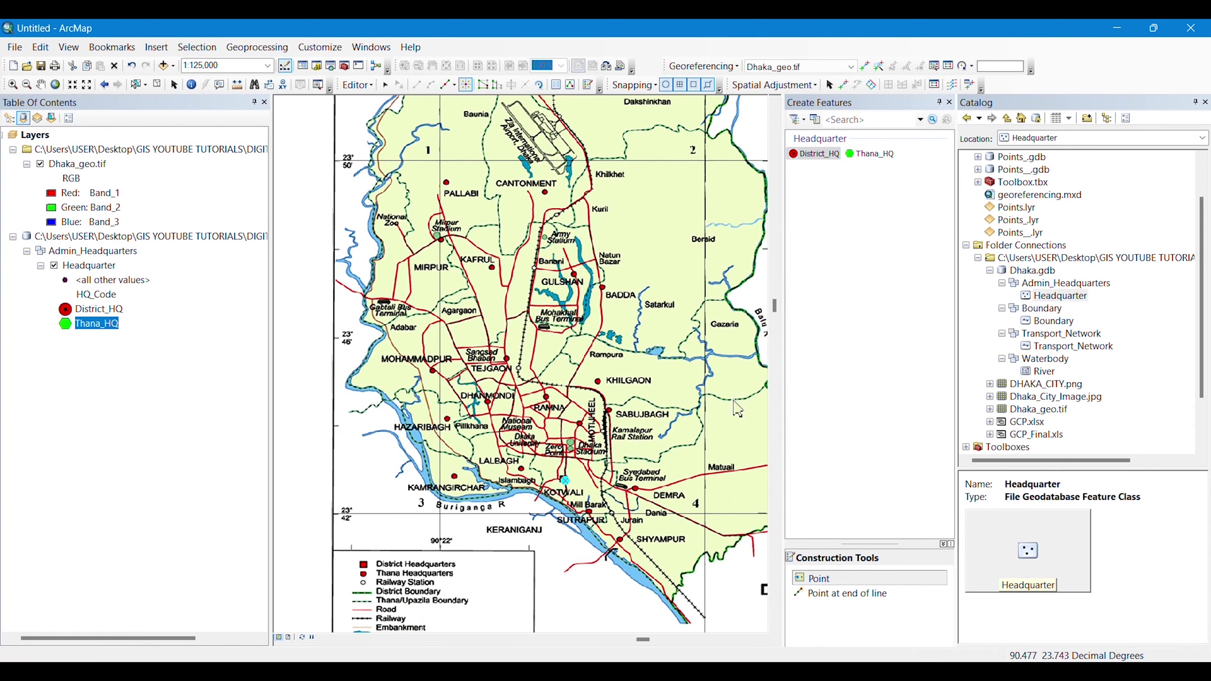
Step: Place Thana_HQ points at Natun Bazar, Shyampur, Syedabad, Lalbagh, Dhanmondi, Gulshan, Cantonment, Pallabi and other thanas
click(882, 155)
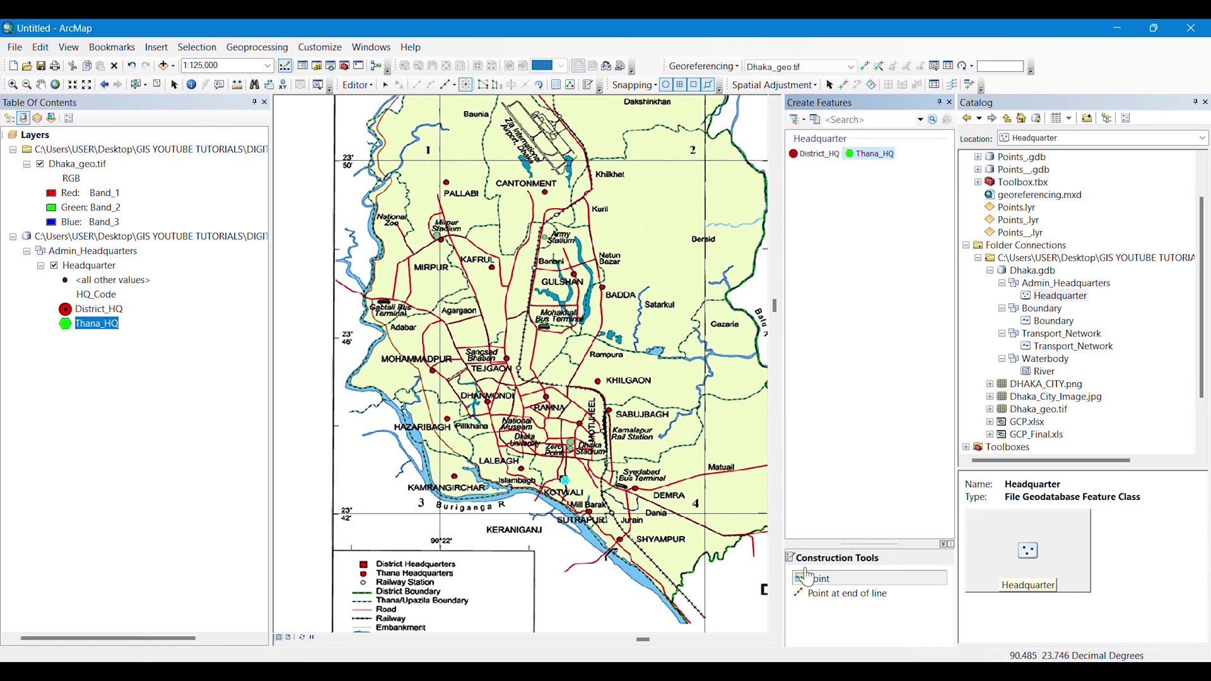
click(606, 255)
click(621, 540)
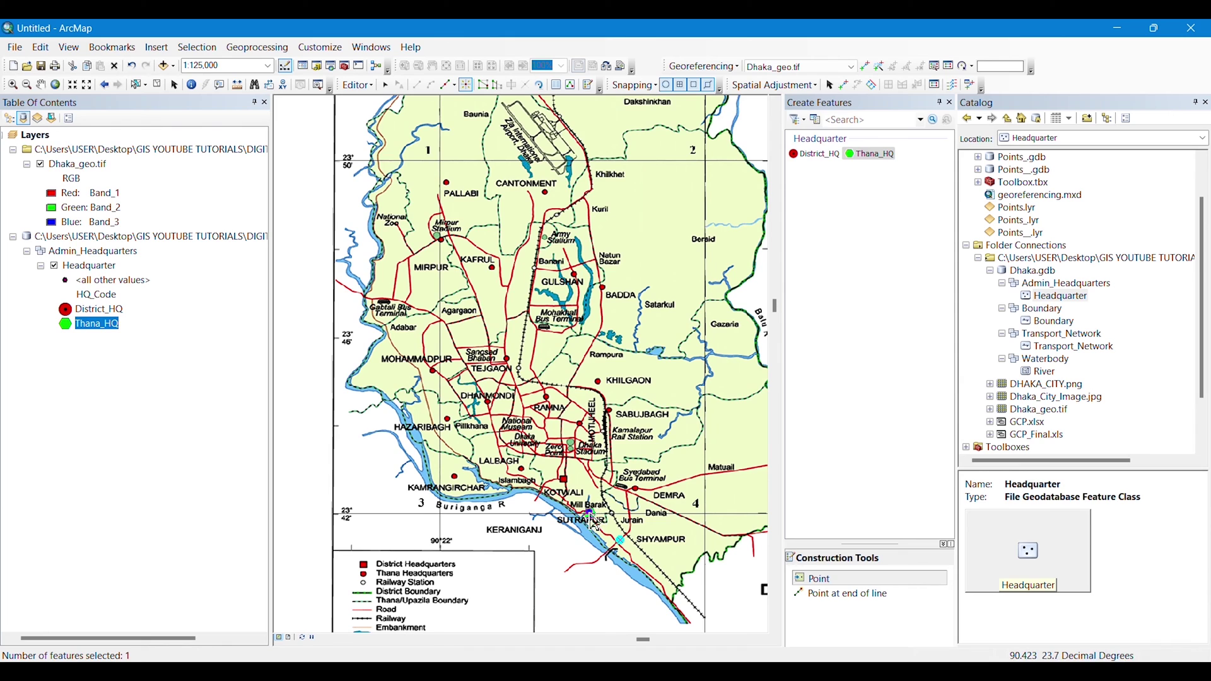
click(636, 491)
click(523, 472)
click(455, 478)
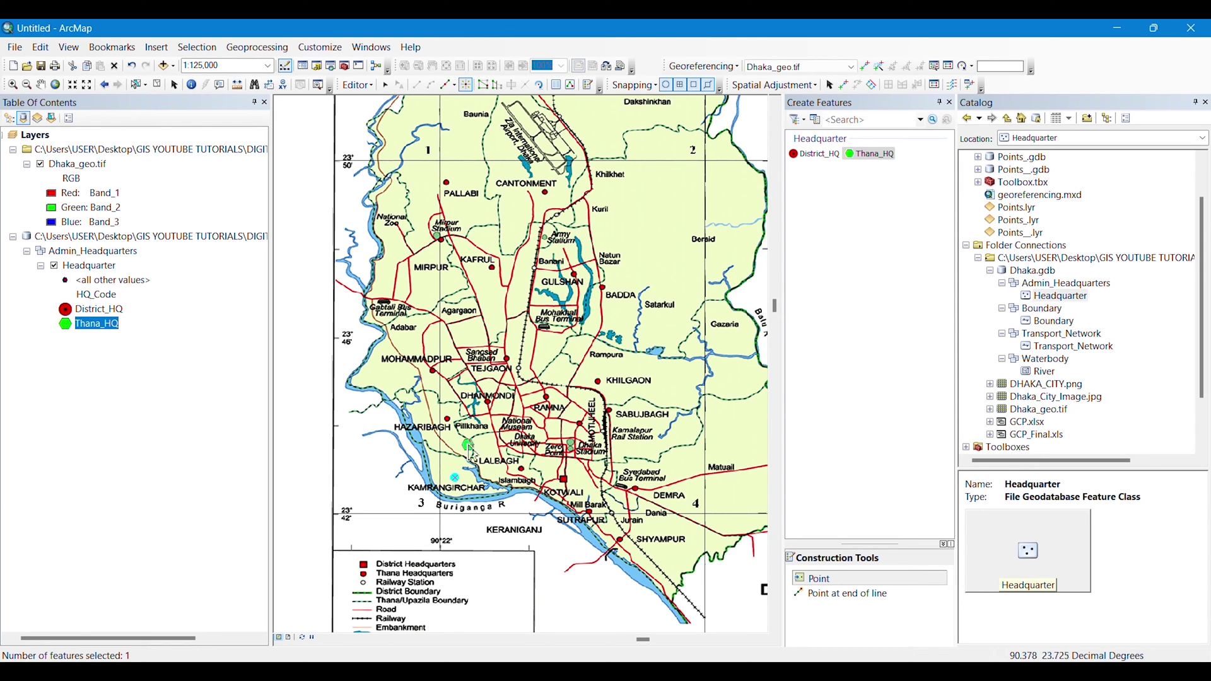
click(448, 422)
click(486, 409)
click(581, 424)
click(608, 409)
click(599, 383)
click(547, 397)
click(432, 373)
click(492, 270)
click(573, 275)
click(602, 288)
click(546, 194)
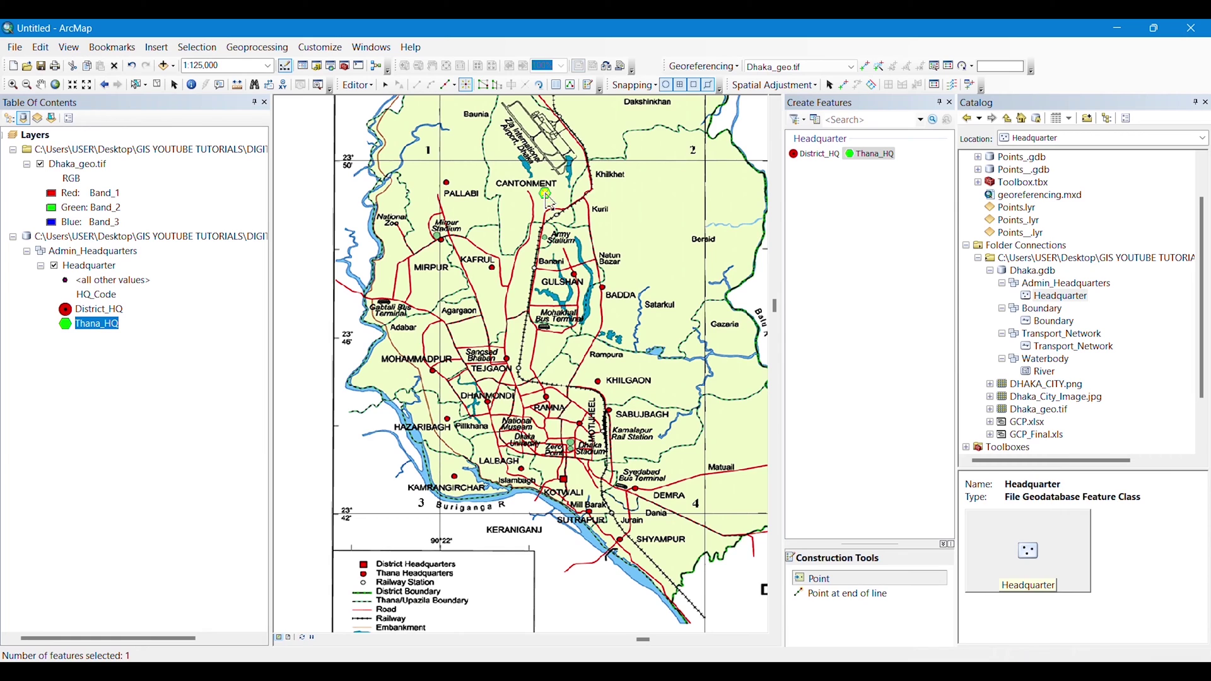
click(448, 183)
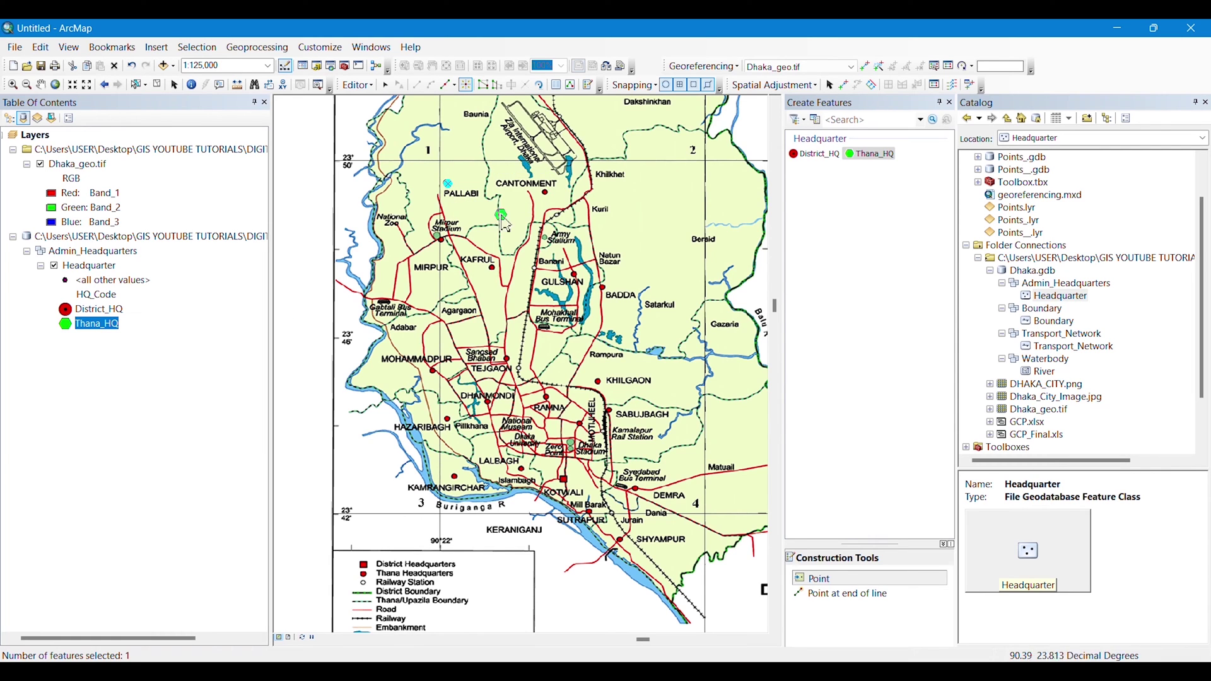
Step: Save the edits and toggle the Headquarter layer's visibility off and back on
click(359, 85)
click(396, 142)
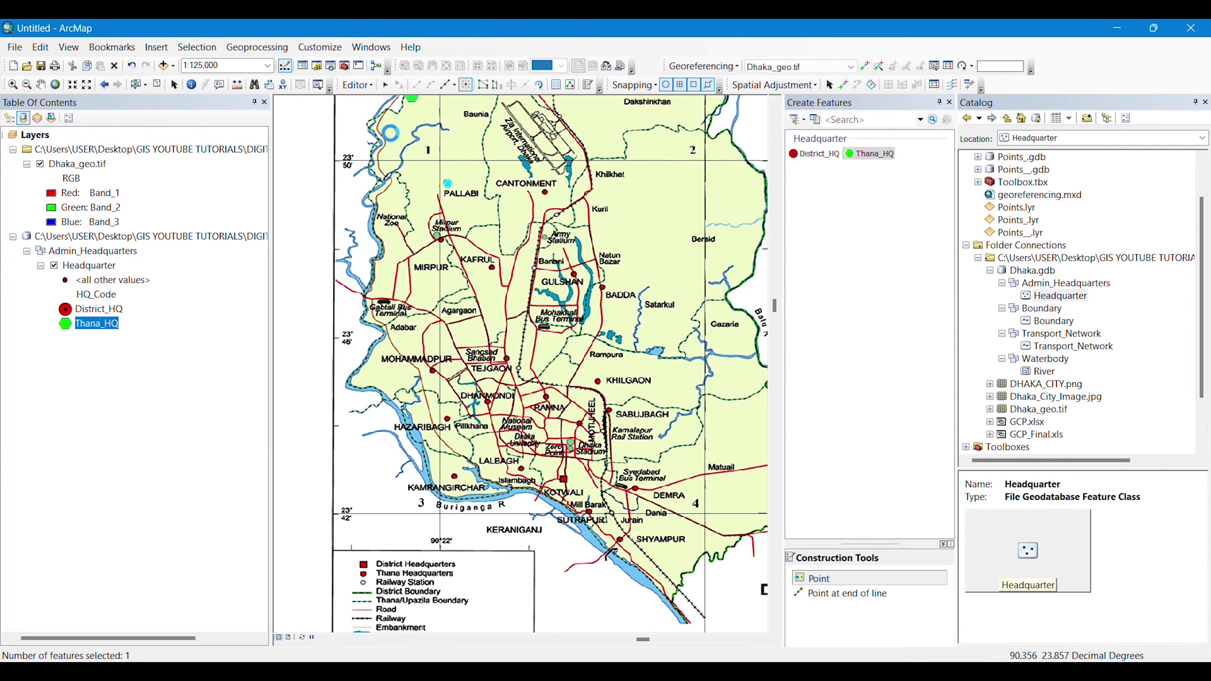
click(54, 267)
click(55, 267)
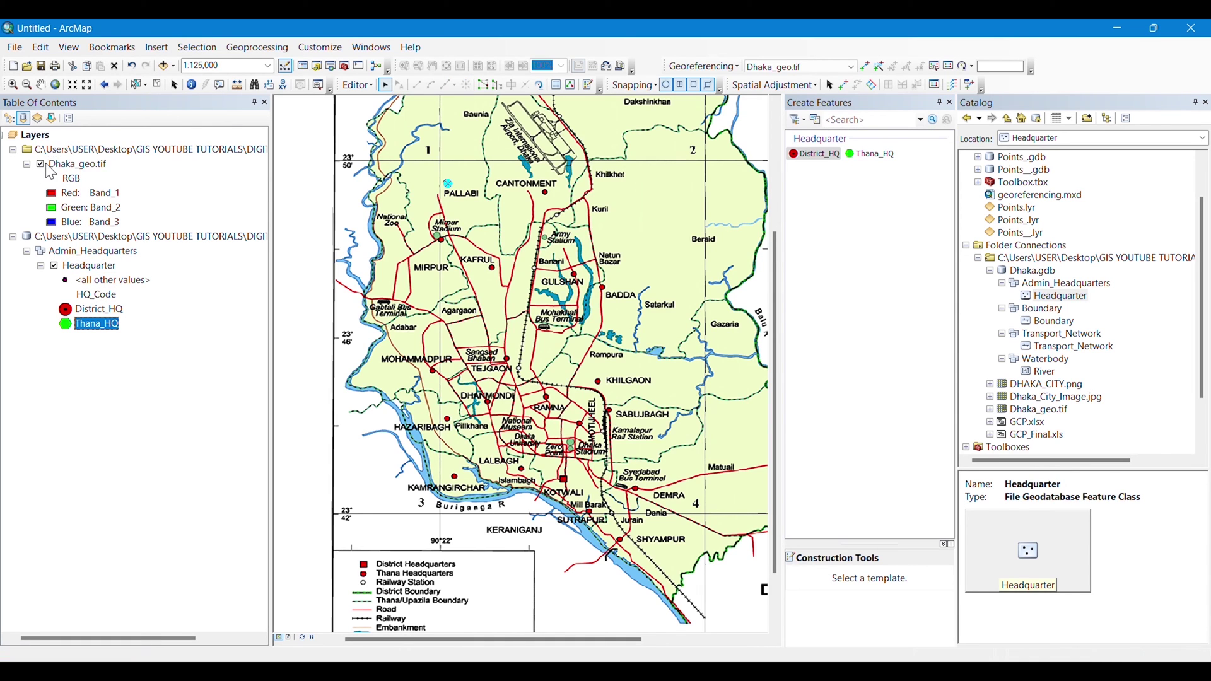
Step: Hide the Headquarter layer, keep Dhaka_geo.tif visible, and add the Boundary feature class to the map
click(41, 165)
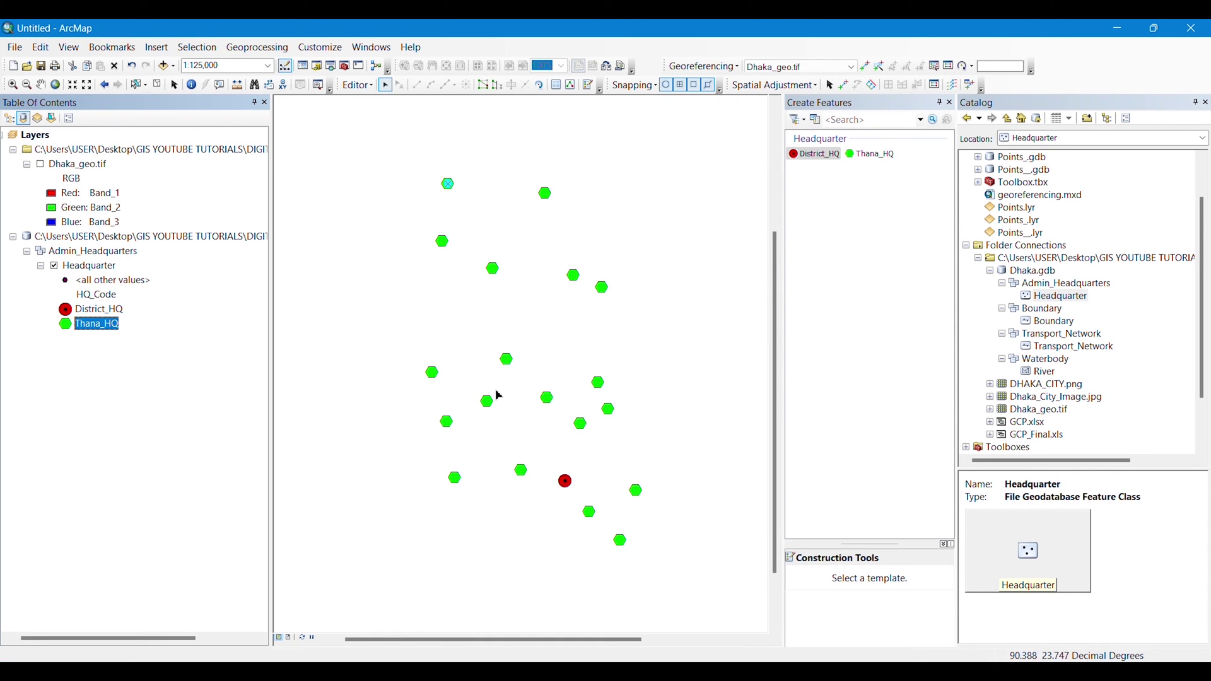
click(66, 266)
click(54, 266)
click(54, 267)
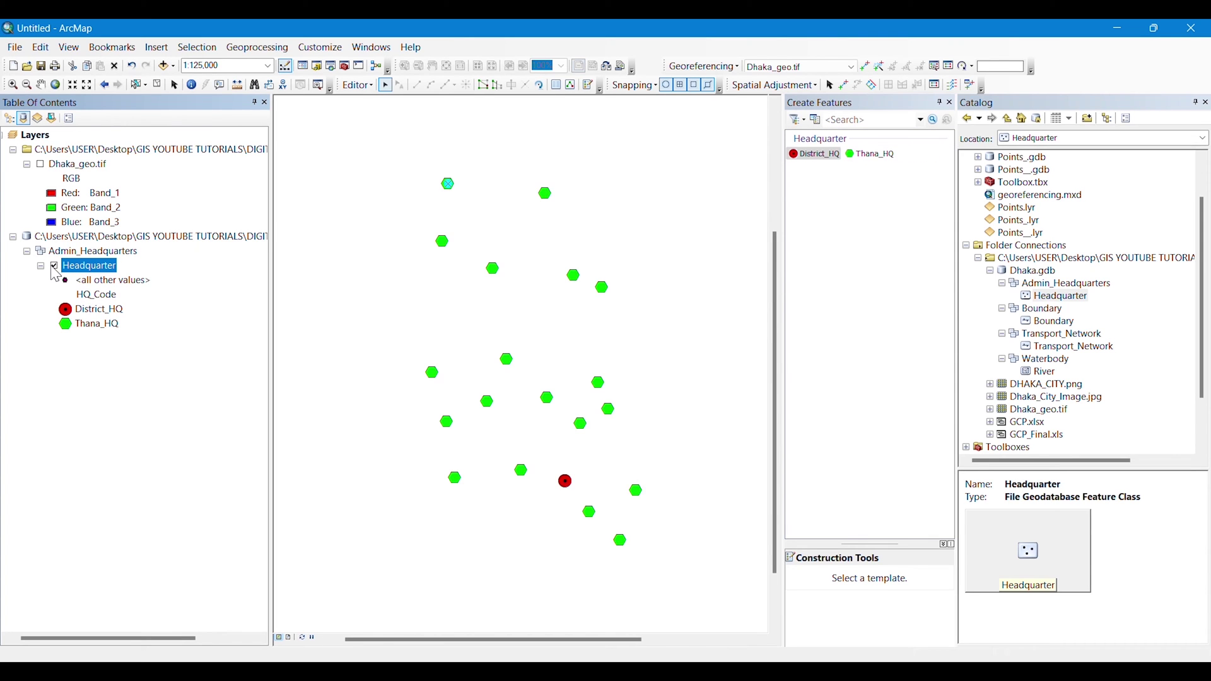
click(55, 267)
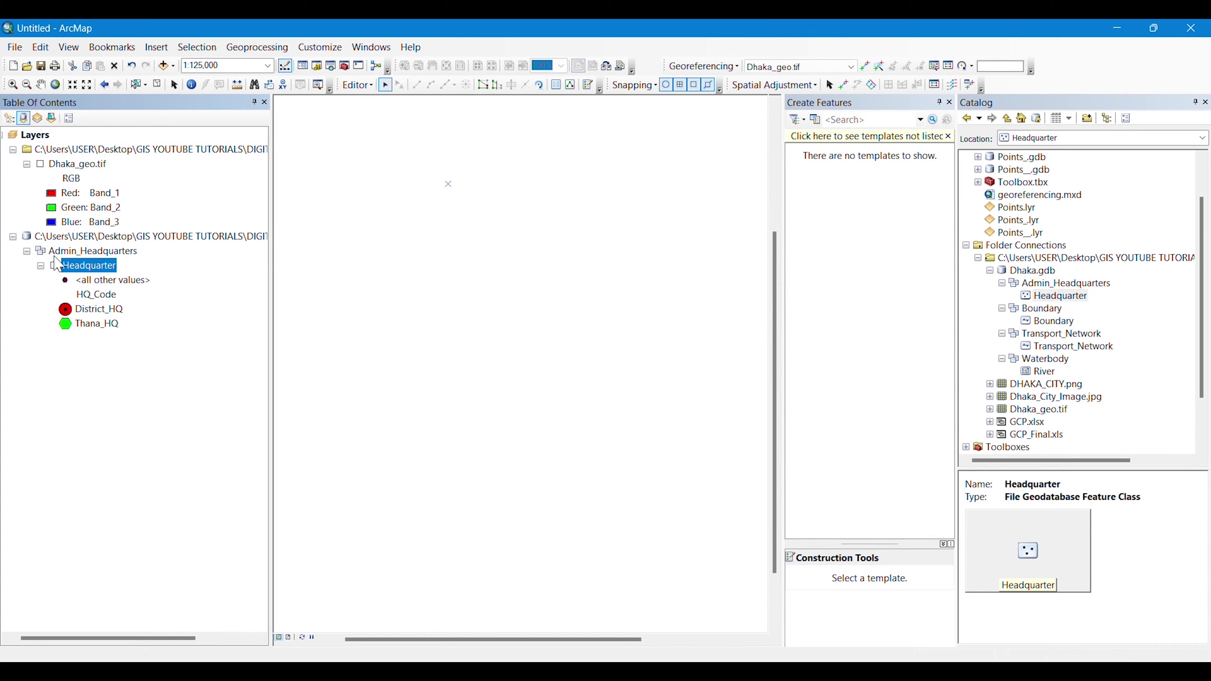
click(41, 165)
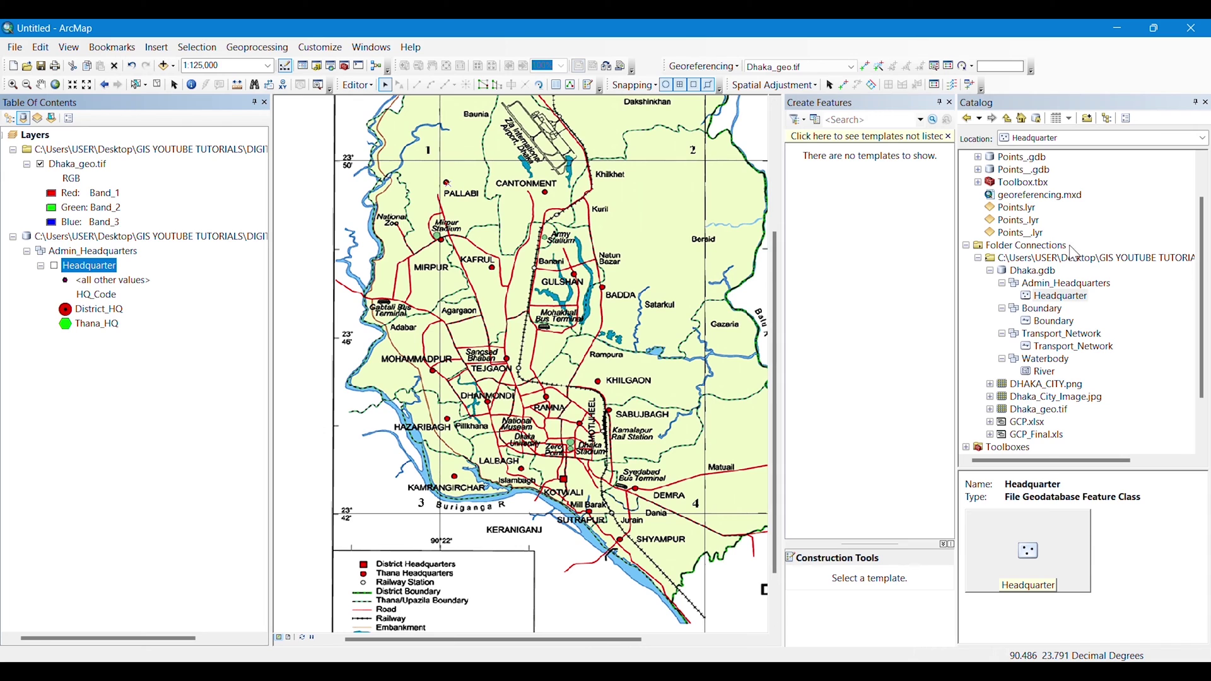
drag(1060, 323, 127, 332)
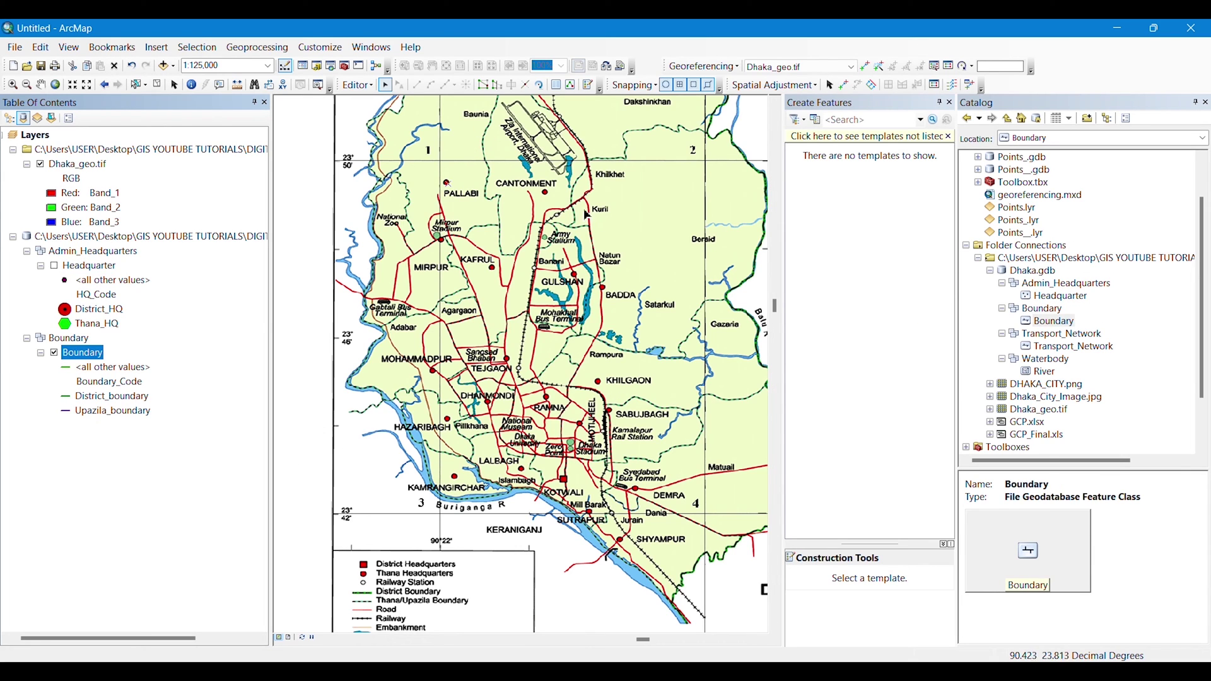